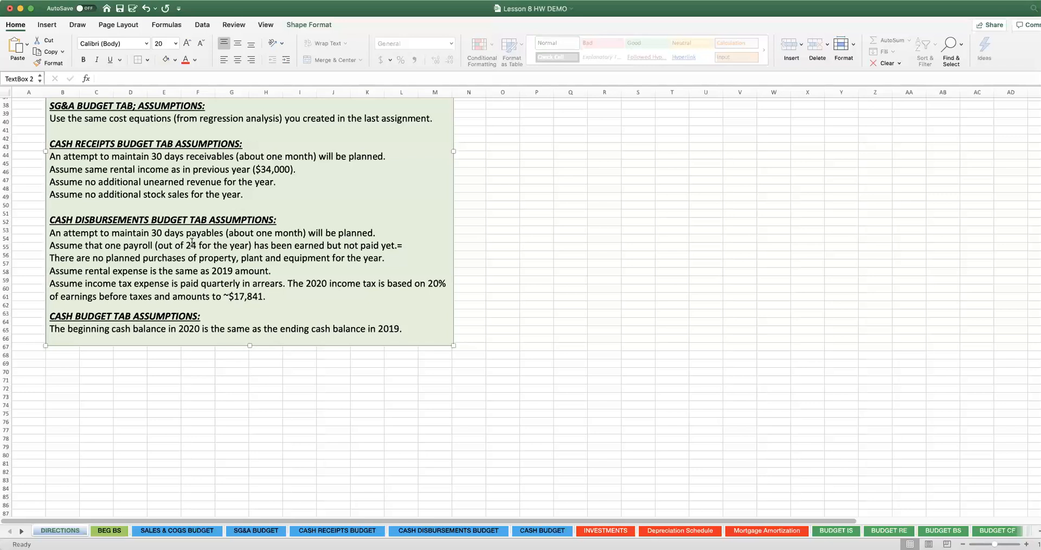
Review the 2019 wages payable and taxes payable on the BEG BS sheet alongside the cash disbursements assumptions in DIRECTIONS
{"action": "scroll", "coordinate": [283, 258], "scroll_direction": "right", "scroll_amount": 1}
{"action": "scroll", "coordinate": [406, 253], "scroll_direction": "left", "scroll_amount": 1}
{"action": "scroll", "coordinate": [405, 248], "scroll_direction": "right", "scroll_amount": 1}
{"action": "left_click", "coordinate": [106, 533]}
{"action": "left_click", "coordinate": [331, 384]}
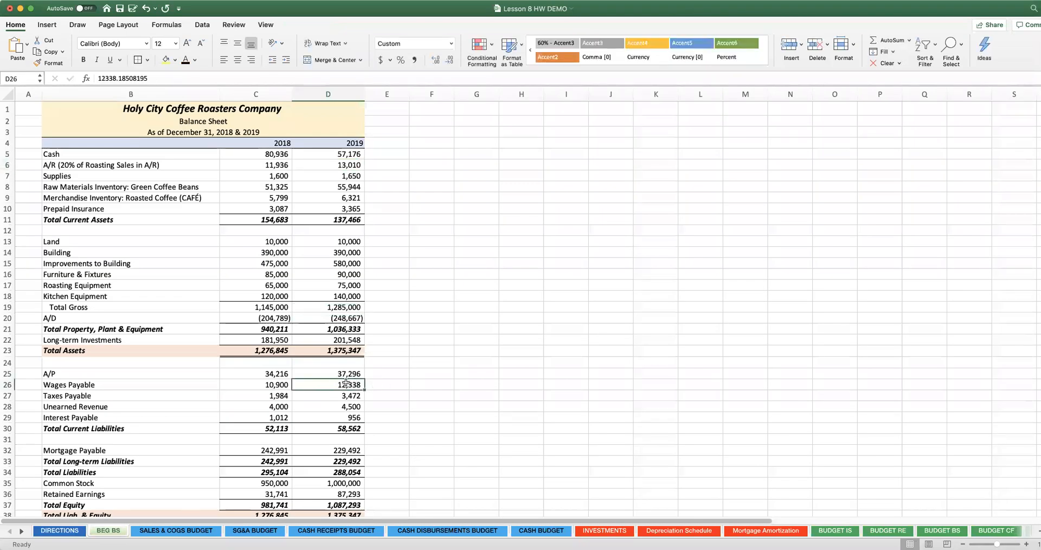
{"action": "left_click", "coordinate": [61, 530]}
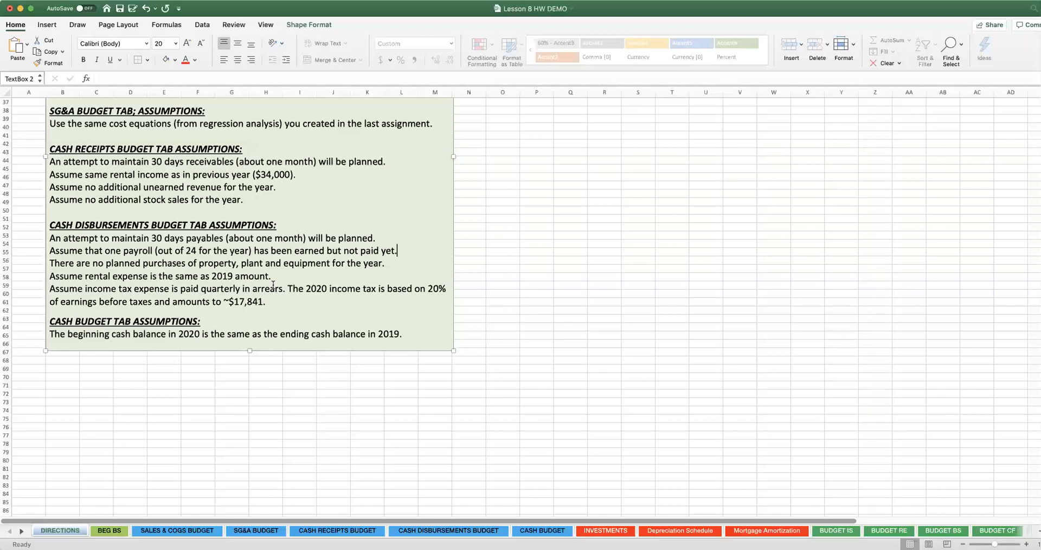
{"action": "left_click", "coordinate": [102, 534]}
{"action": "left_click", "coordinate": [344, 391]}
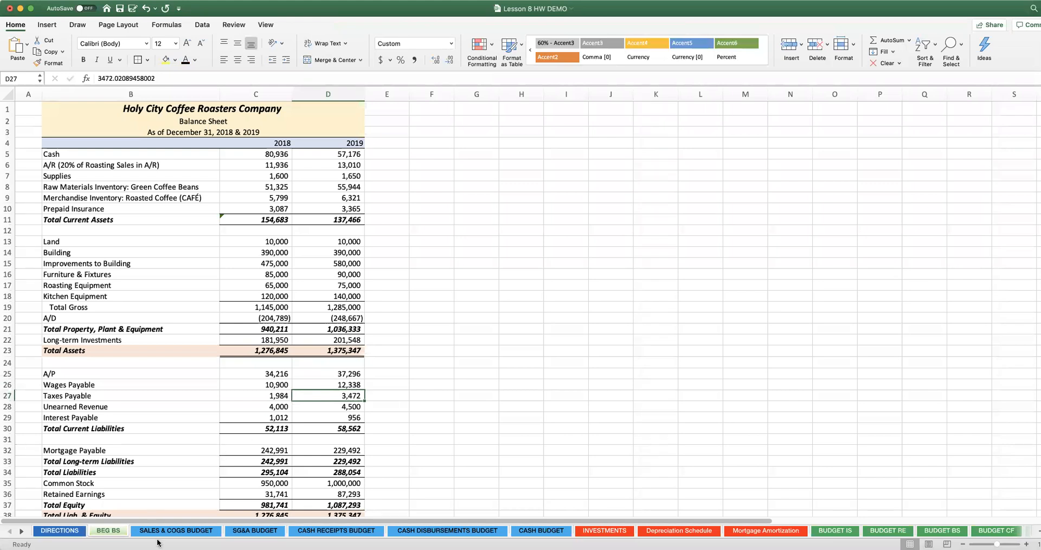
{"action": "left_click", "coordinate": [62, 534]}
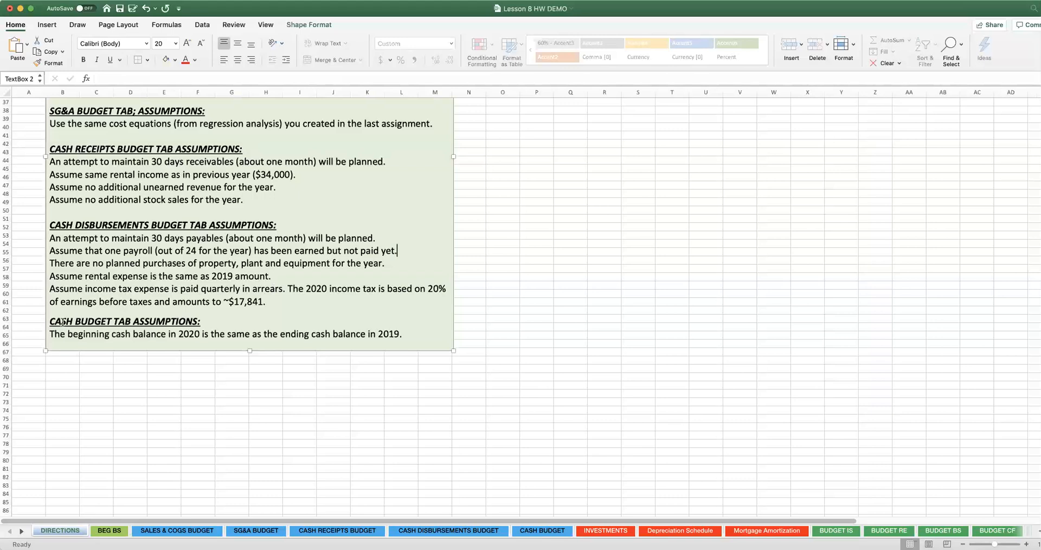
Examine the Roasting COGS section and its A/P, Raw Bean Purchases/Payments line on the CASH DISBURSEMENTS BUDGET sheet
{"action": "left_click", "coordinate": [440, 535]}
{"action": "scroll", "coordinate": [306, 165], "scroll_direction": "up", "scroll_amount": 5}
{"action": "left_click", "coordinate": [298, 162]}
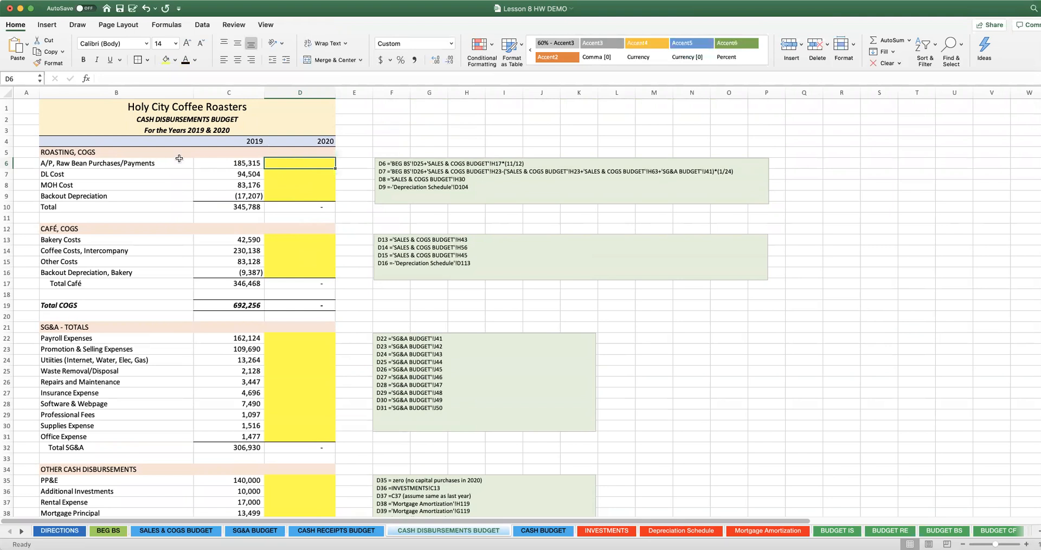
{"action": "scroll", "coordinate": [87, 157], "scroll_direction": "down", "scroll_amount": 1}
{"action": "left_click", "coordinate": [86, 152]}
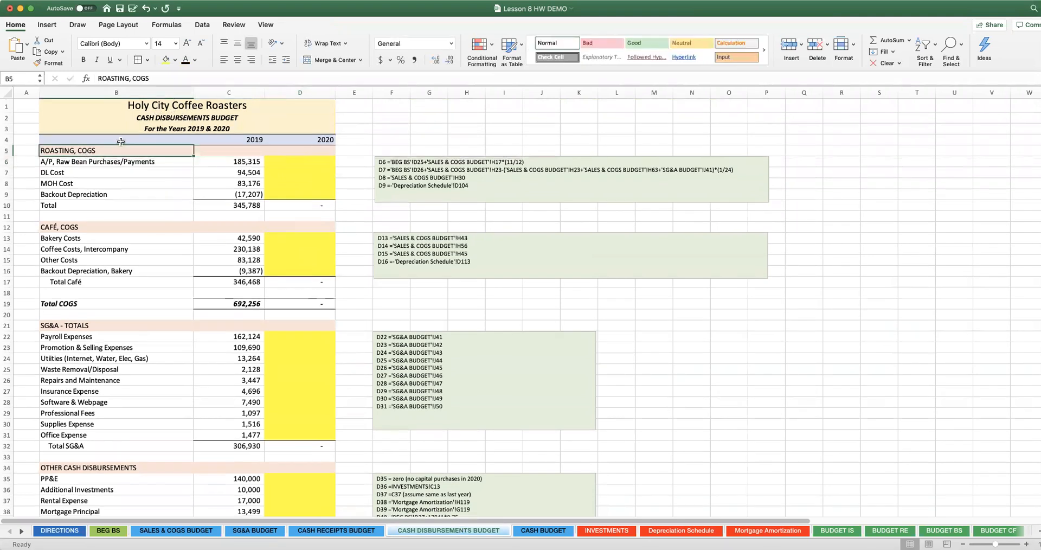
{"action": "left_click", "coordinate": [115, 164]}
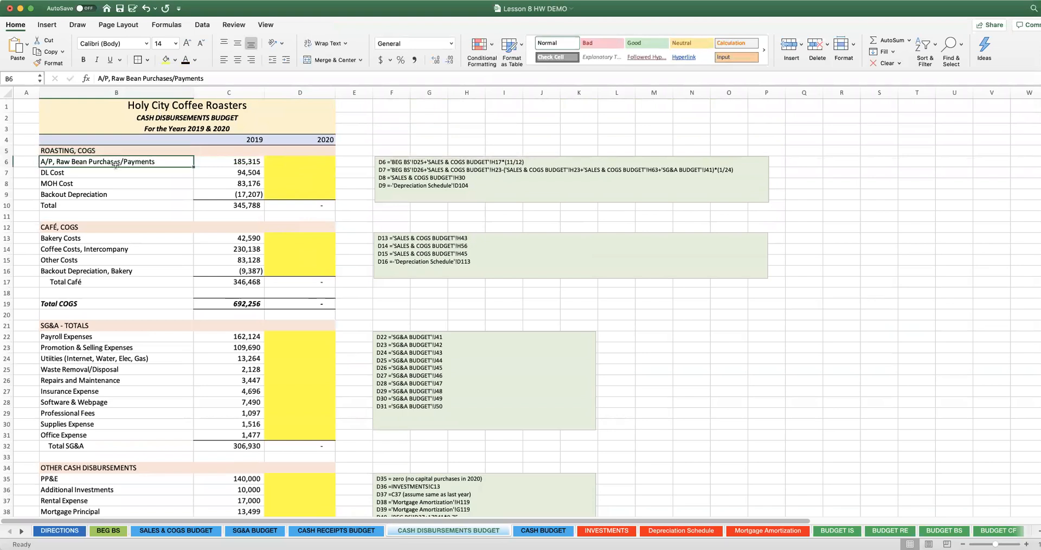
Check the 2020 Required Purchases of Beans on SALES & COGS BUDGET and the 2019 A/P balance on BEG BS
{"action": "left_click", "coordinate": [176, 530]}
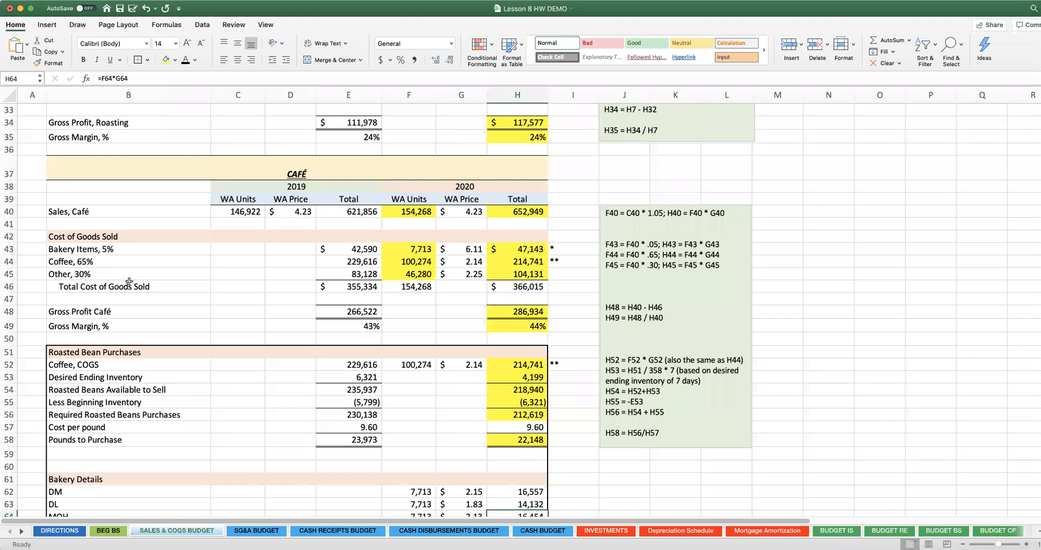
{"action": "scroll", "coordinate": [129, 282], "scroll_direction": "up", "scroll_amount": 5}
{"action": "scroll", "coordinate": [129, 281], "scroll_direction": "up", "scroll_amount": 8}
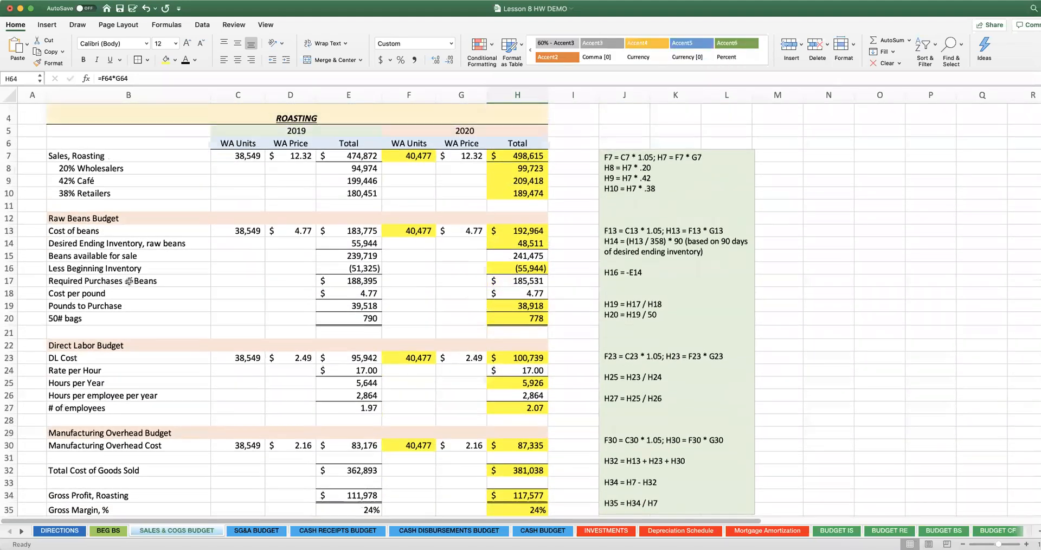
{"action": "left_click", "coordinate": [54, 334]}
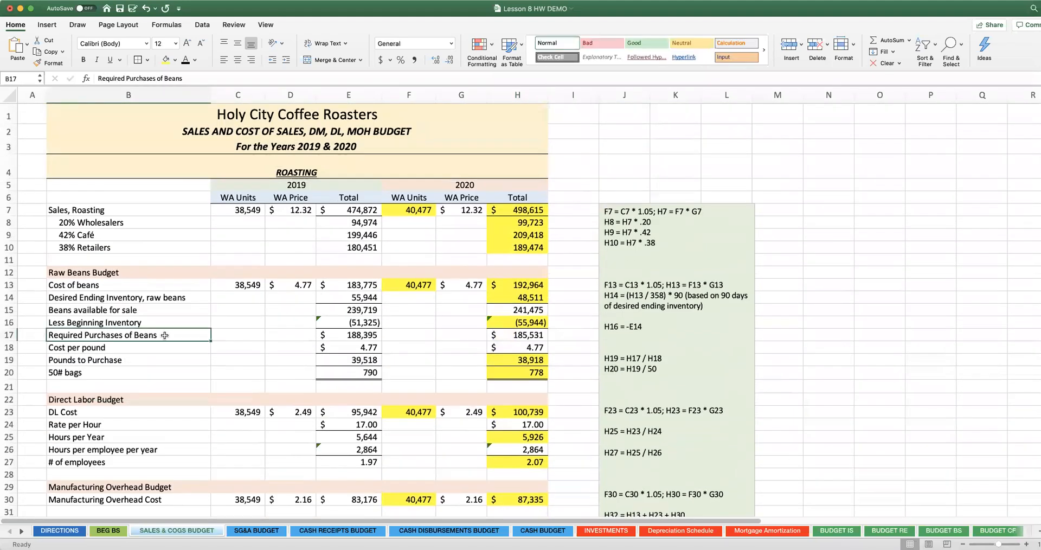
{"action": "left_click", "coordinate": [506, 334]}
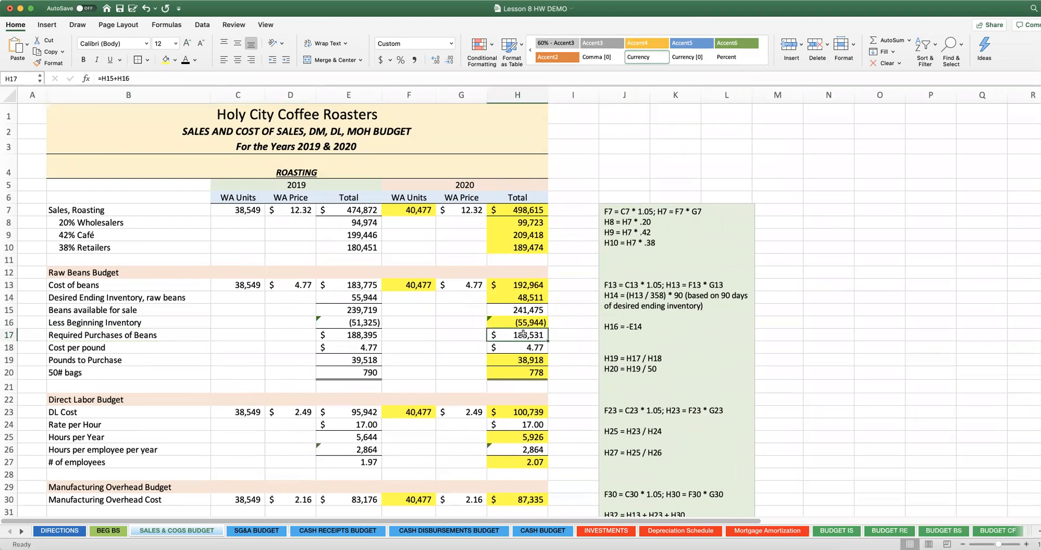
{"action": "left_click", "coordinate": [109, 530]}
{"action": "left_click", "coordinate": [335, 371]}
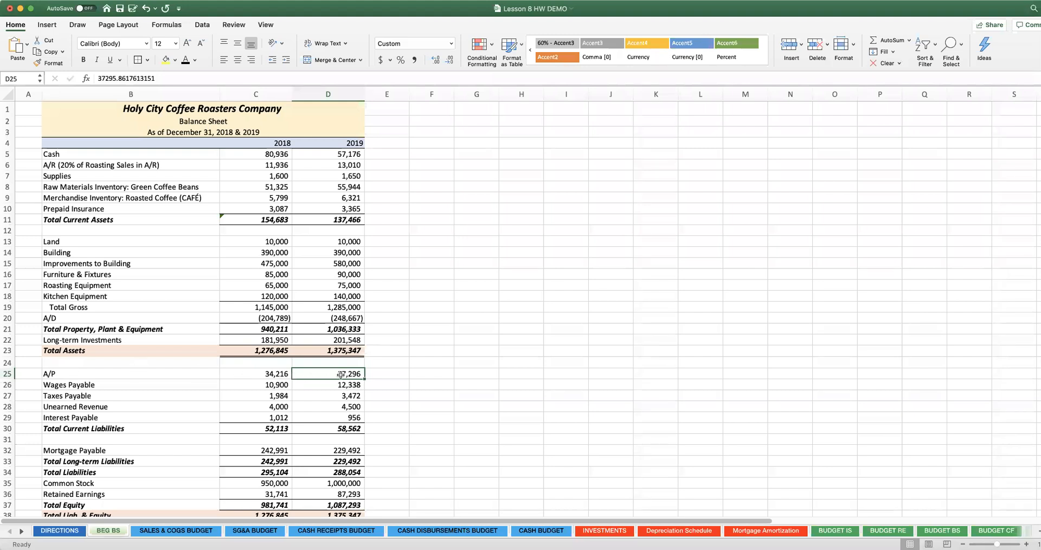
In D6 of CASH DISBURSEMENTS BUDGET, enter ='BEG BS'!D25+'SALES & COGS BUDGET'!H17*(11/12) for the 2020 raw bean payments
{"action": "left_click", "coordinate": [460, 530]}
{"action": "left_click", "coordinate": [317, 164]}
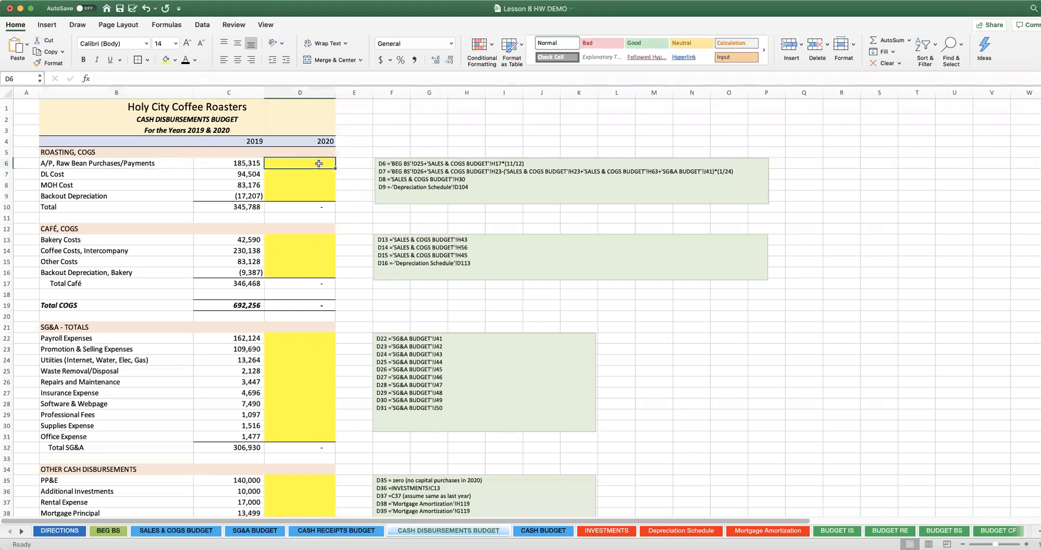
{"action": "type", "text": "="}
{"action": "left_click", "coordinate": [108, 530]}
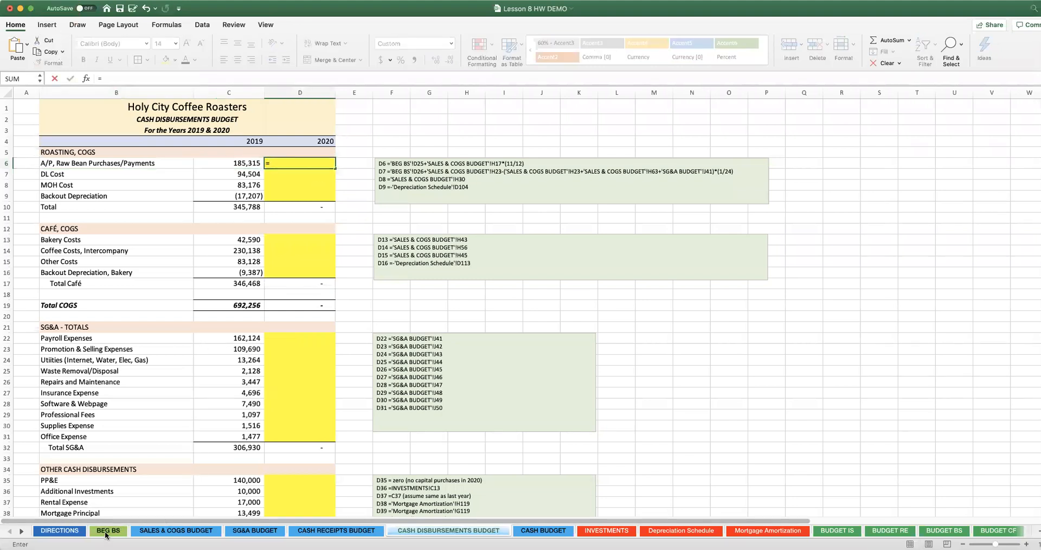
{"action": "left_click", "coordinate": [329, 376]}
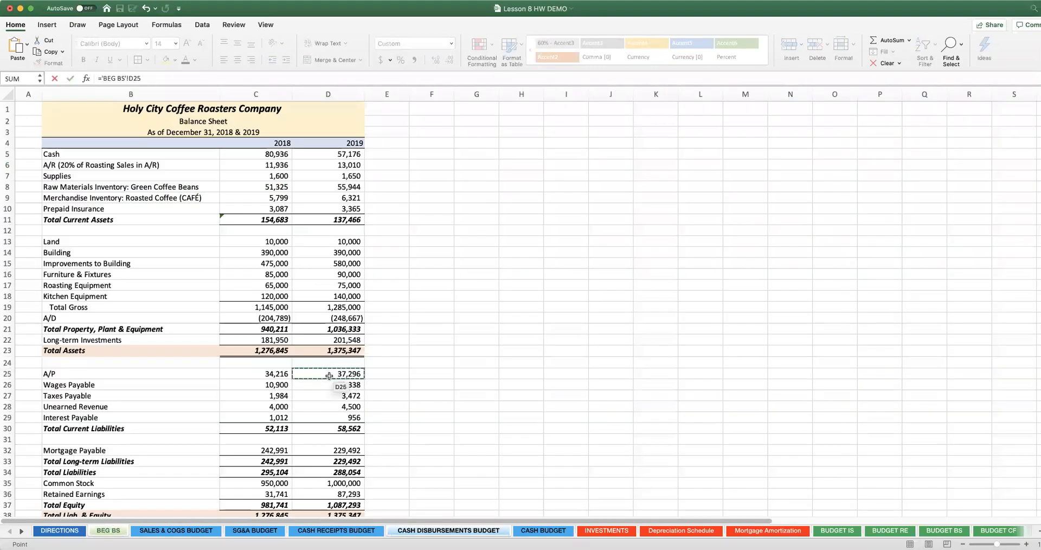
{"action": "type", "text": "+"}
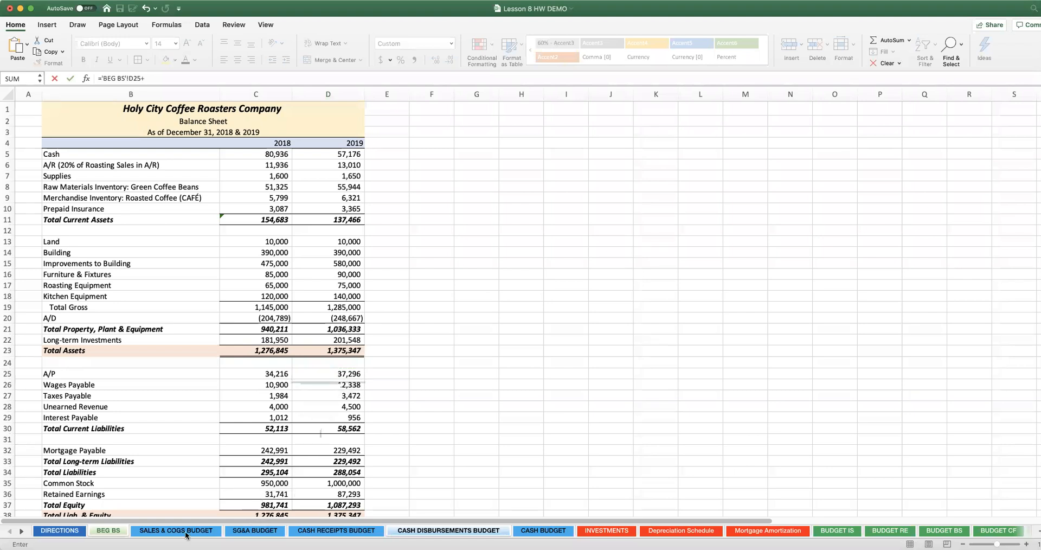
{"action": "left_click", "coordinate": [162, 531]}
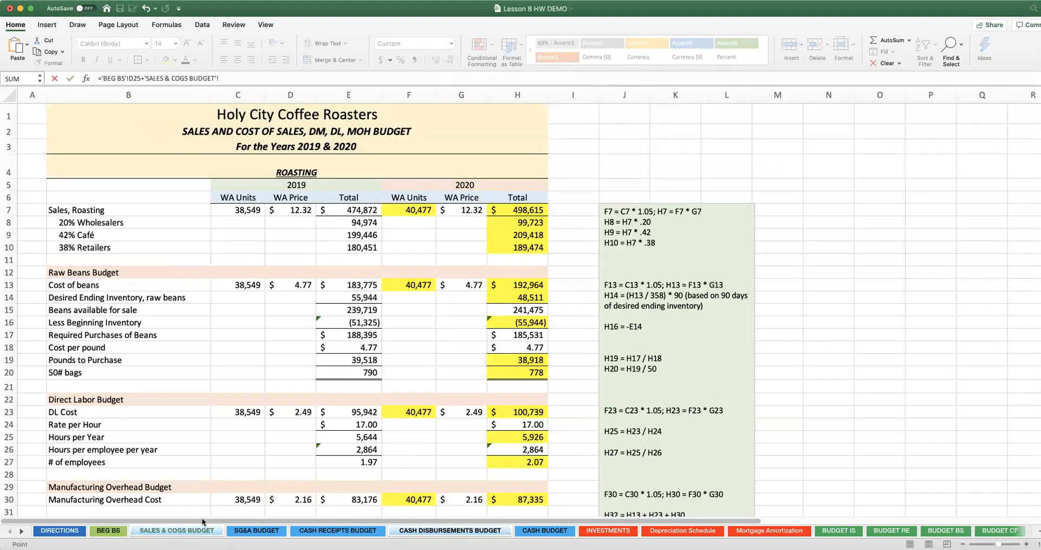
{"action": "left_click", "coordinate": [513, 333]}
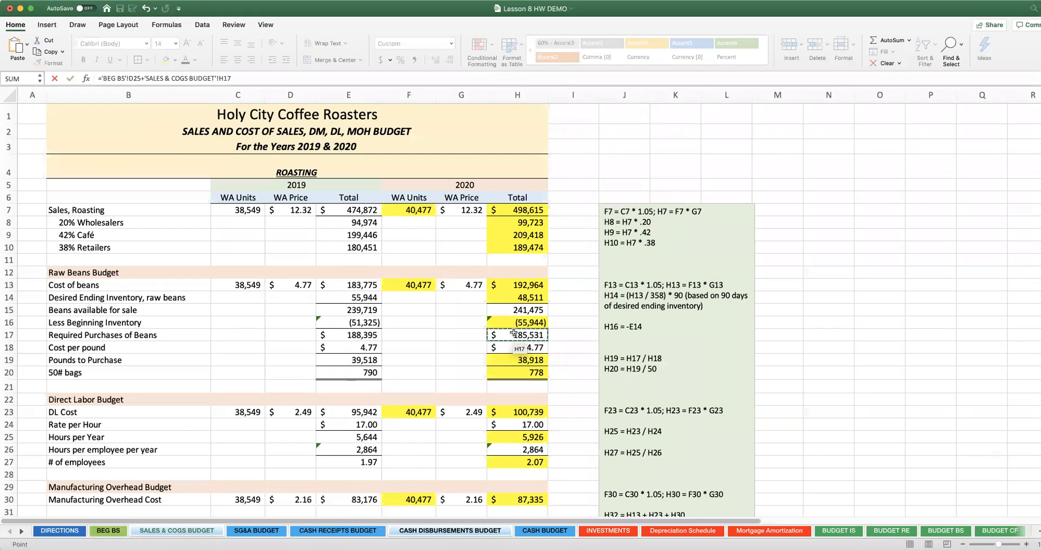
{"action": "type", "text": "*"}
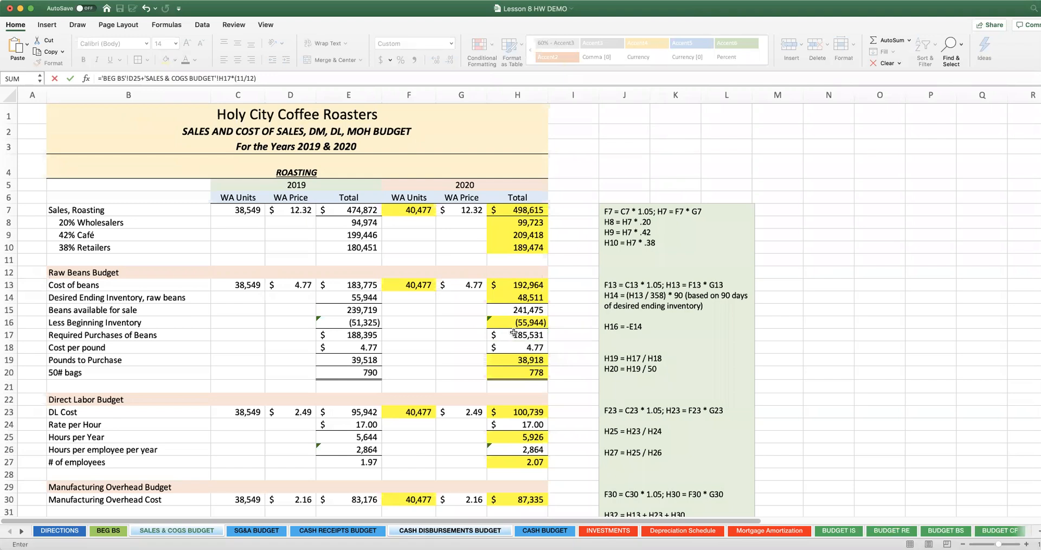
{"action": "key", "text": "Return"}
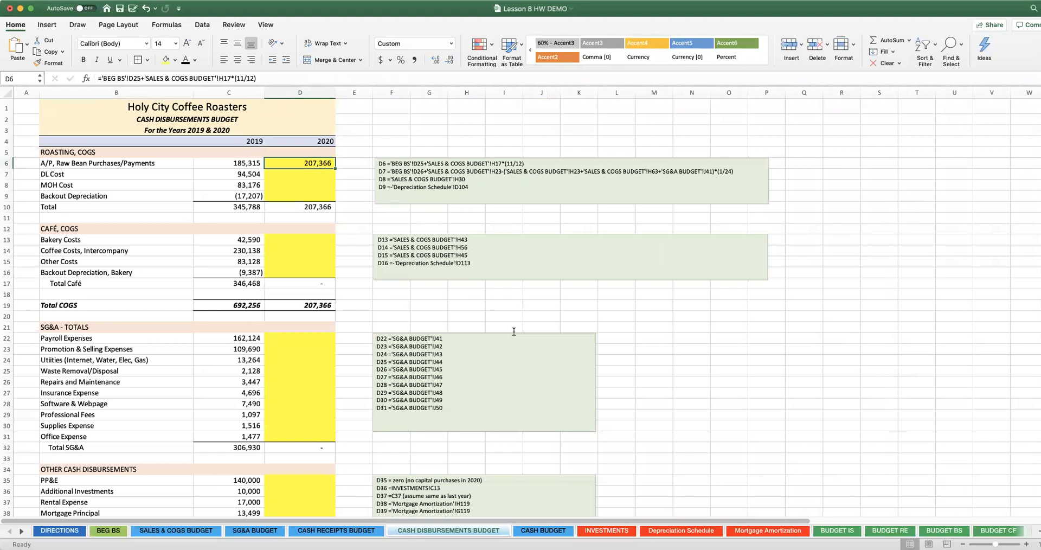
{"action": "key", "text": "Return"}
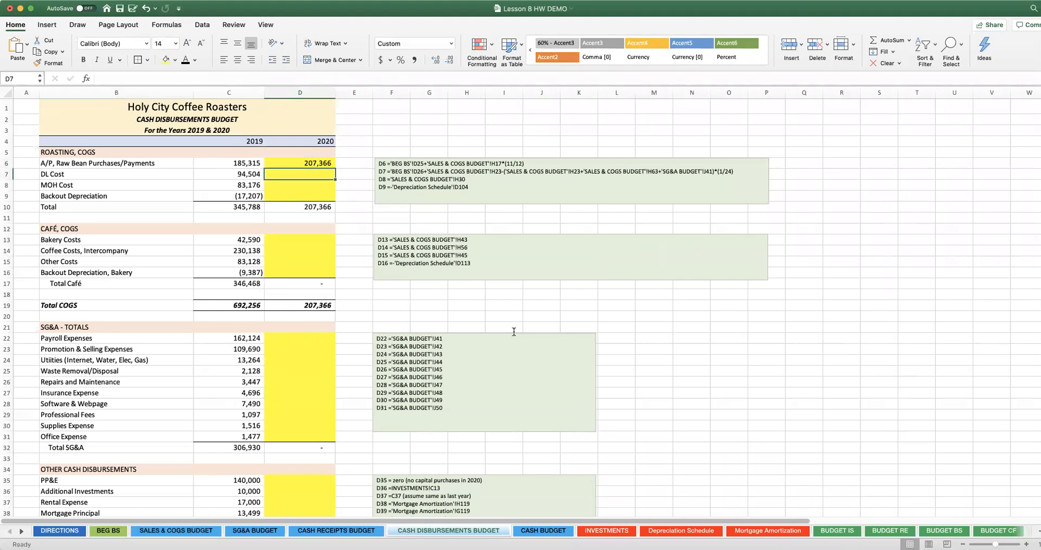
Check the 2020 roasting DL Cost and the DL amount under Bakery Details on the SALES & COGS BUDGET sheet
{"action": "type", "text": "="}
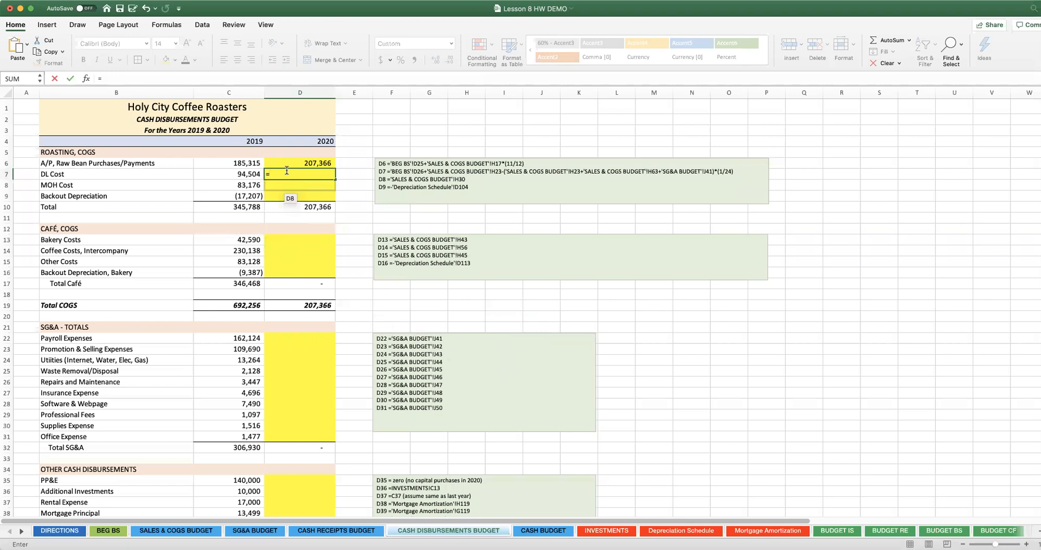
{"action": "key", "text": "Escape"}
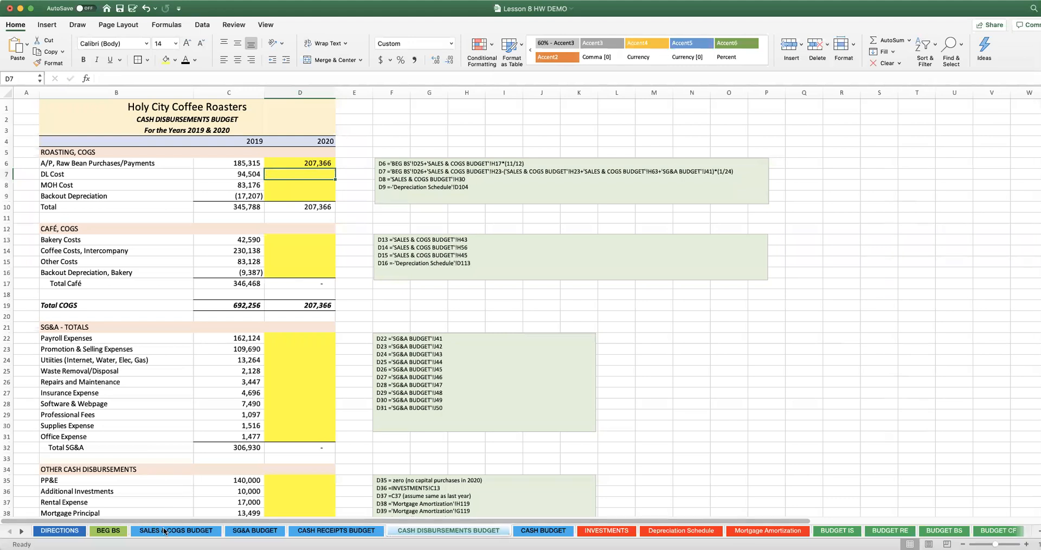
{"action": "left_click", "coordinate": [187, 531]}
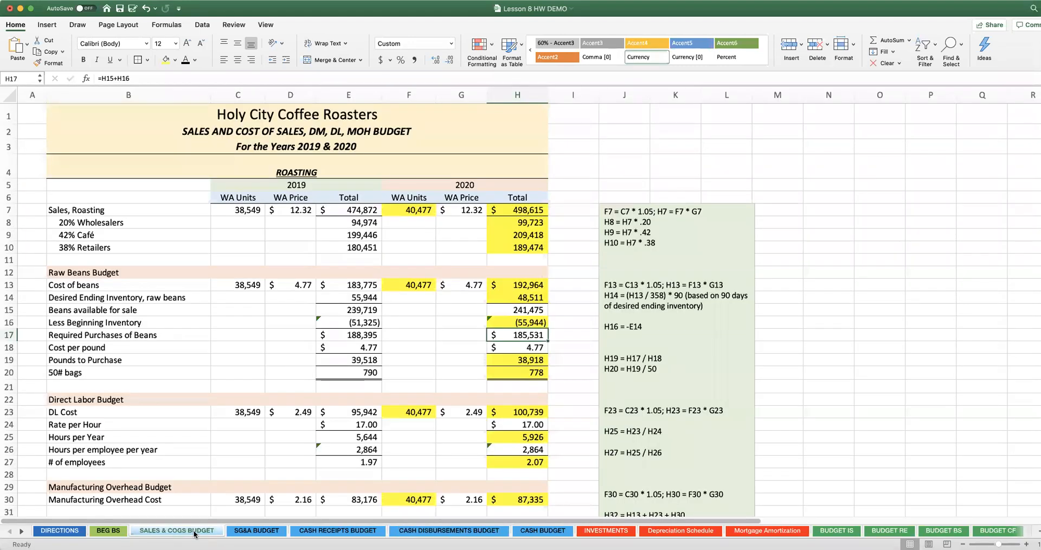
{"action": "scroll", "coordinate": [464, 379], "scroll_direction": "down", "scroll_amount": 1}
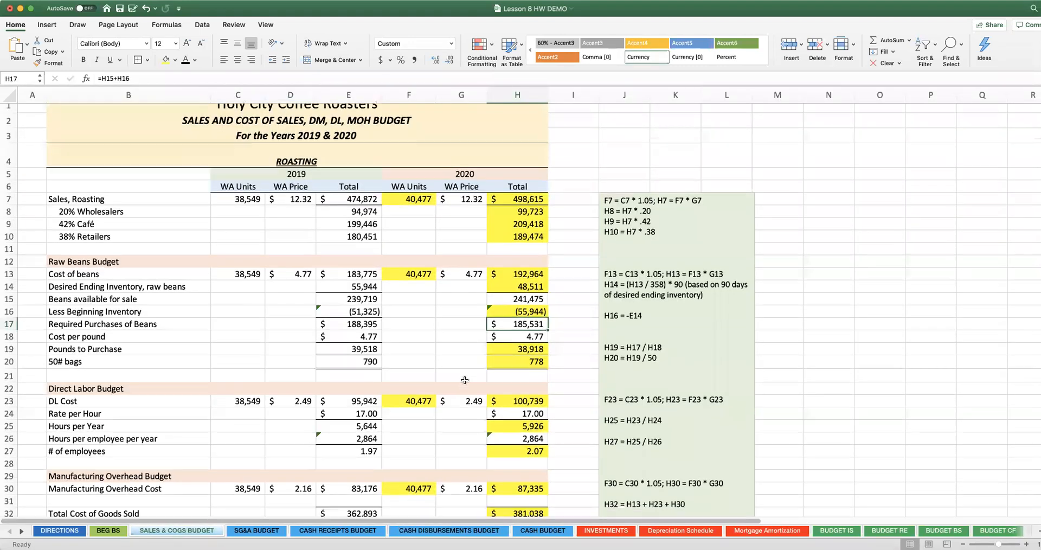
{"action": "left_click", "coordinate": [522, 393]}
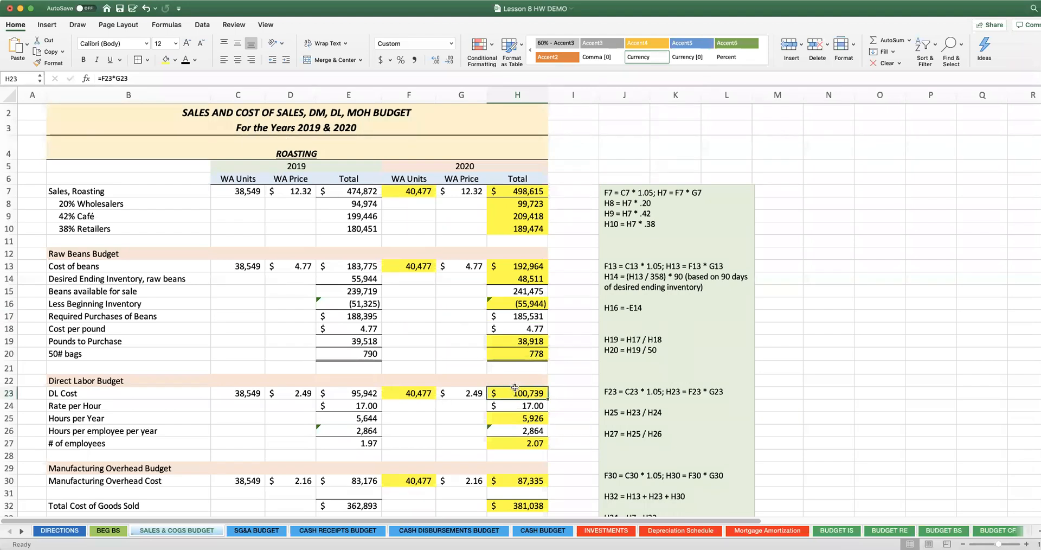
{"action": "scroll", "coordinate": [510, 392], "scroll_direction": "down", "scroll_amount": 5}
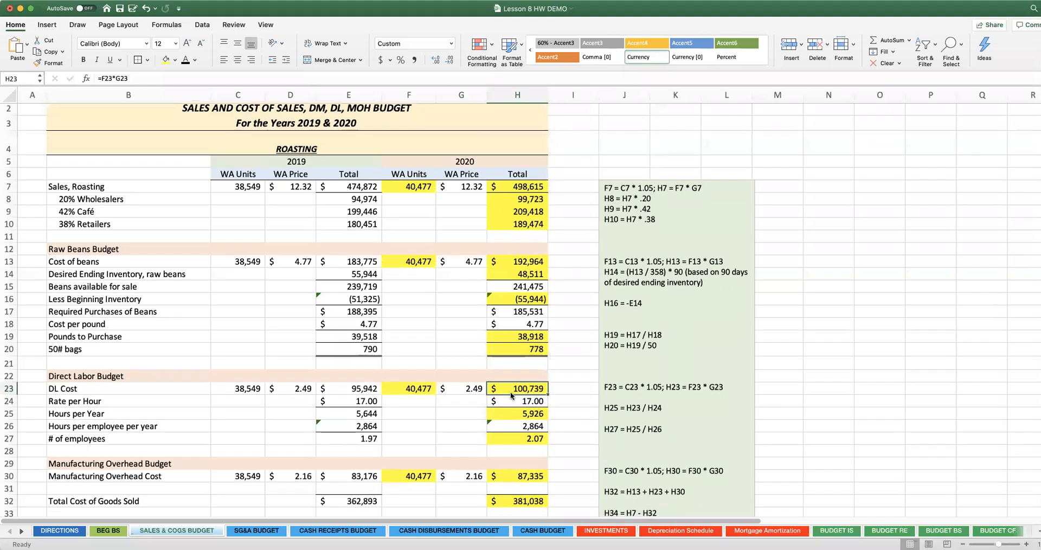
{"action": "scroll", "coordinate": [510, 395], "scroll_direction": "down", "scroll_amount": 10}
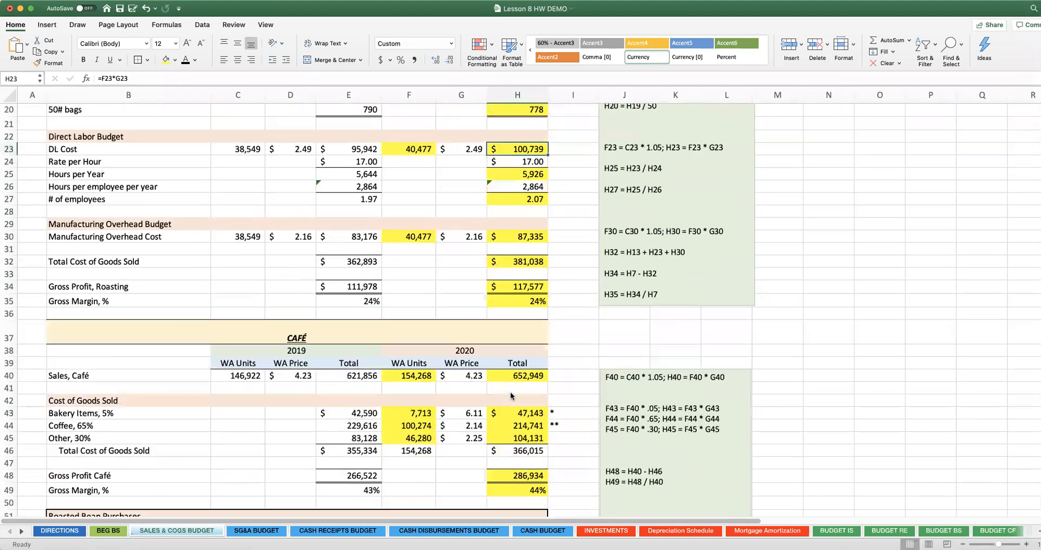
{"action": "left_click", "coordinate": [522, 429]}
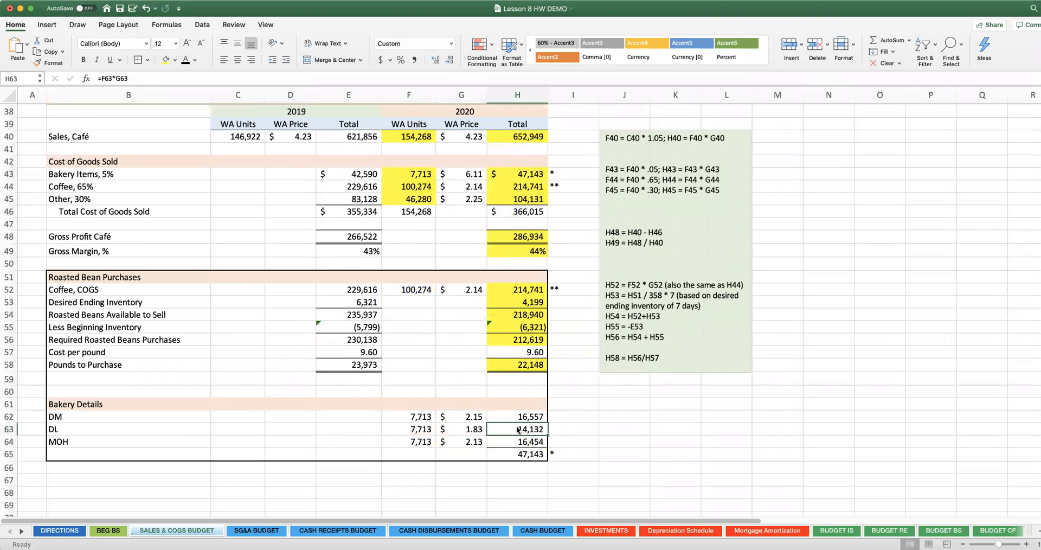
Examine the 2020 Payroll Expenses total for roasting and café combined, including its formula, on the SG&A BUDGET sheet
{"action": "left_click", "coordinate": [251, 533]}
{"action": "left_click", "coordinate": [567, 352]}
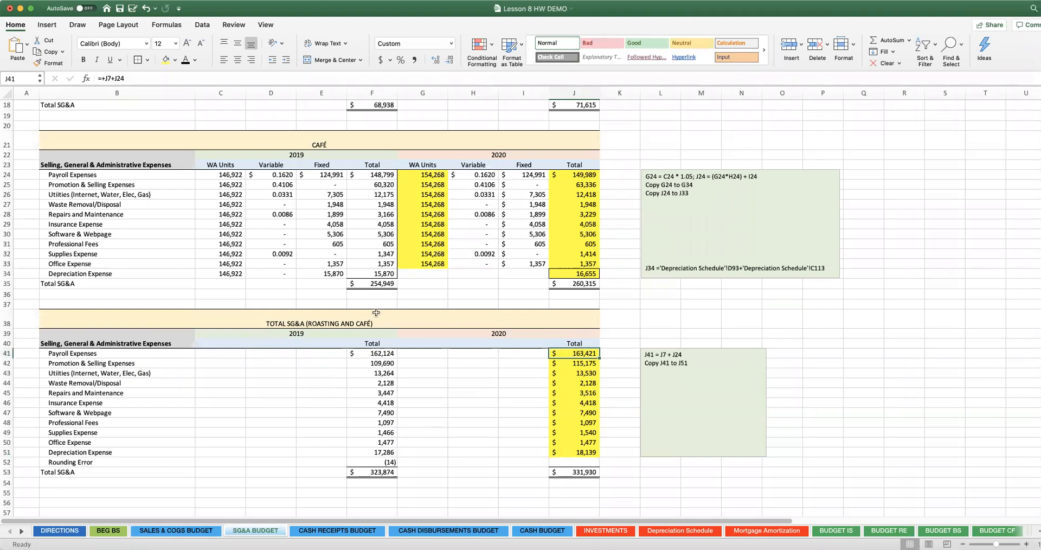
{"action": "scroll", "coordinate": [374, 312], "scroll_direction": "down", "scroll_amount": 1}
{"action": "scroll", "coordinate": [318, 306], "scroll_direction": "up", "scroll_amount": 6}
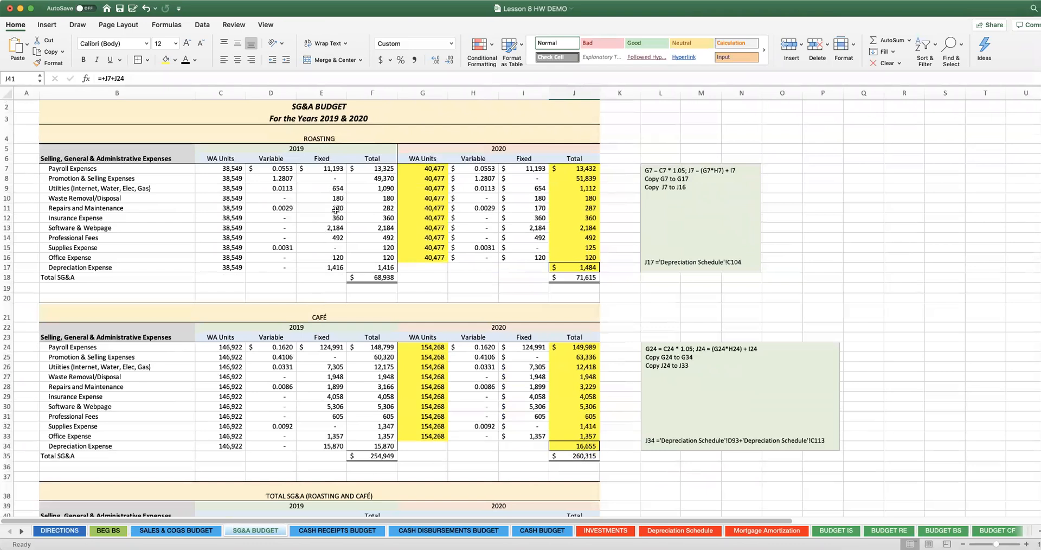
{"action": "scroll", "coordinate": [376, 340], "scroll_direction": "down", "scroll_amount": 4}
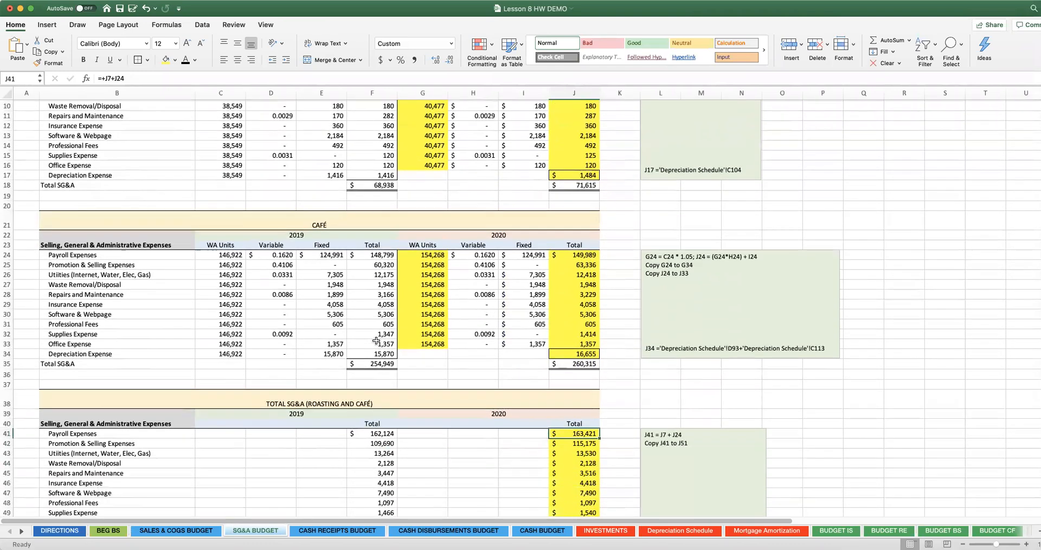
{"action": "double_click", "coordinate": [570, 388]}
{"action": "key", "text": "Escape"}
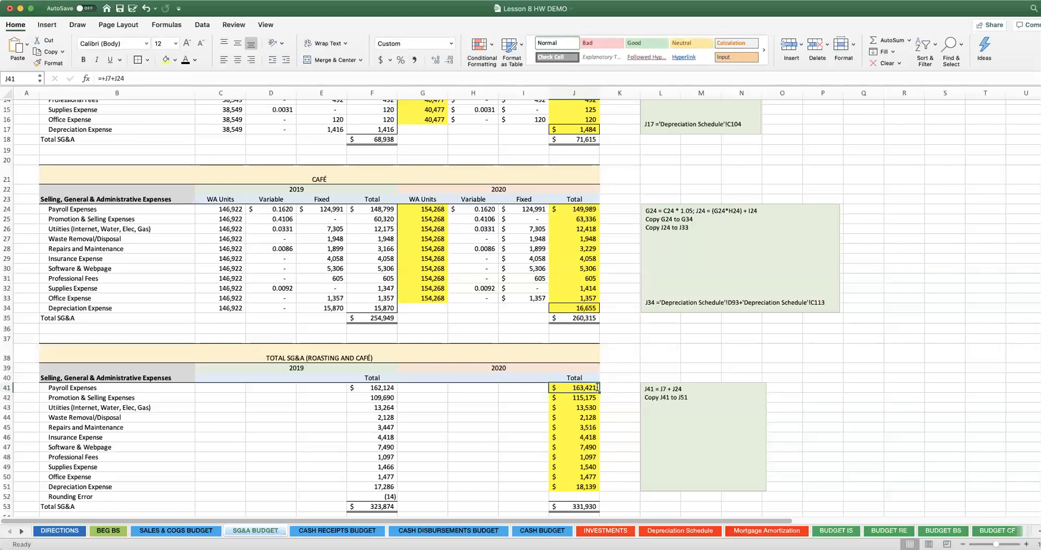
Return to the SALES & COGS BUDGET sheet and review the 2020 roasting DL Cost in H23
{"action": "left_click", "coordinate": [197, 535]}
{"action": "scroll", "coordinate": [504, 422], "scroll_direction": "up", "scroll_amount": 10}
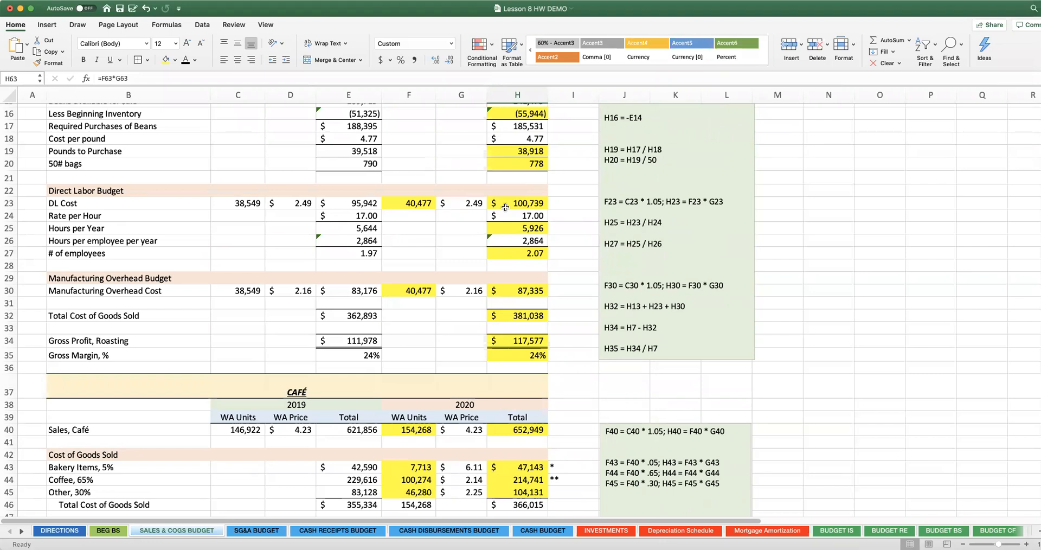
{"action": "left_click", "coordinate": [505, 204]}
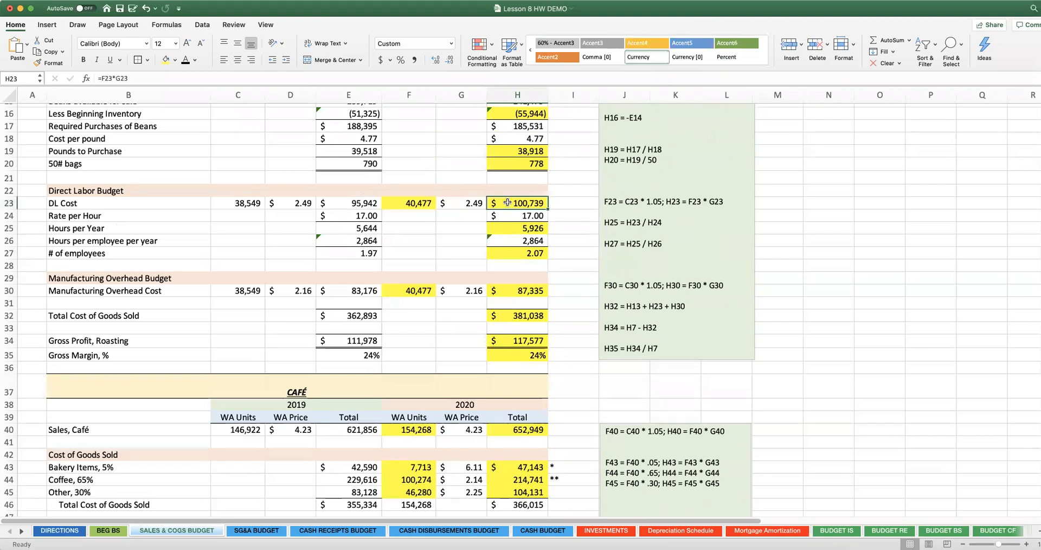
Check the 2020 DL amount under Bakery Details and review the roasting cost sections above it on the SALES & COGS BUDGET sheet
{"action": "scroll", "coordinate": [514, 261], "scroll_direction": "down", "scroll_amount": 11}
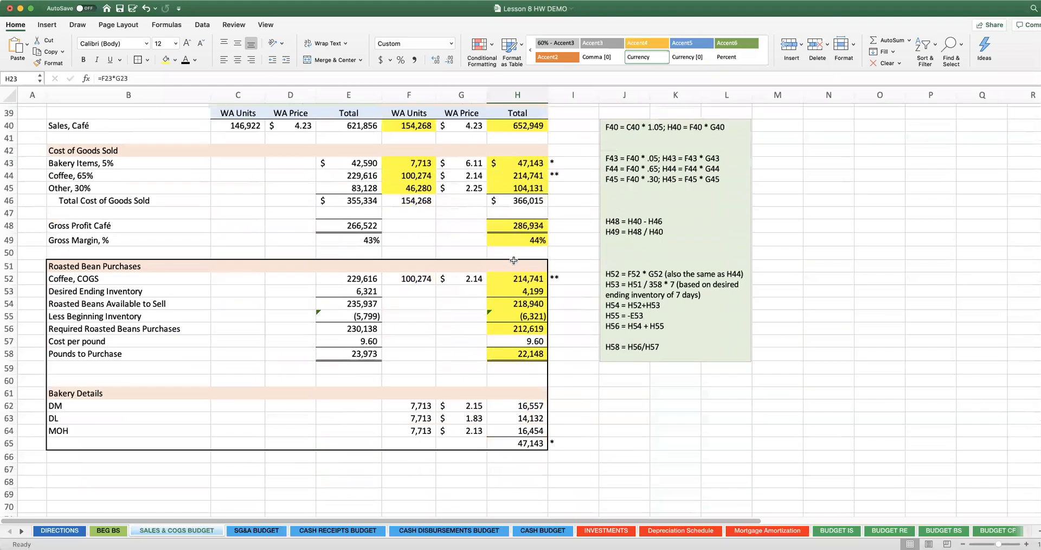
{"action": "left_click", "coordinate": [523, 415]}
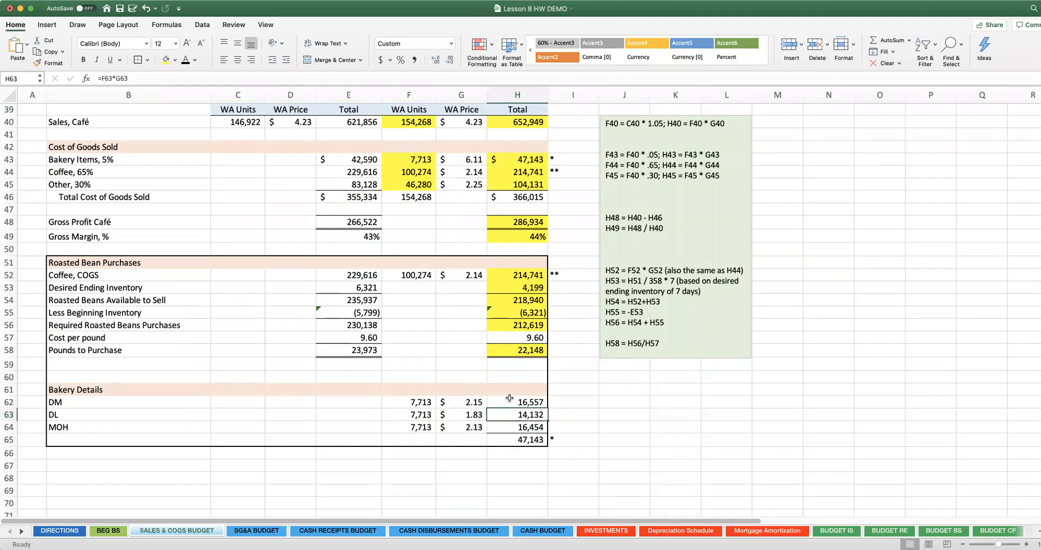
{"action": "scroll", "coordinate": [453, 395], "scroll_direction": "up", "scroll_amount": 10}
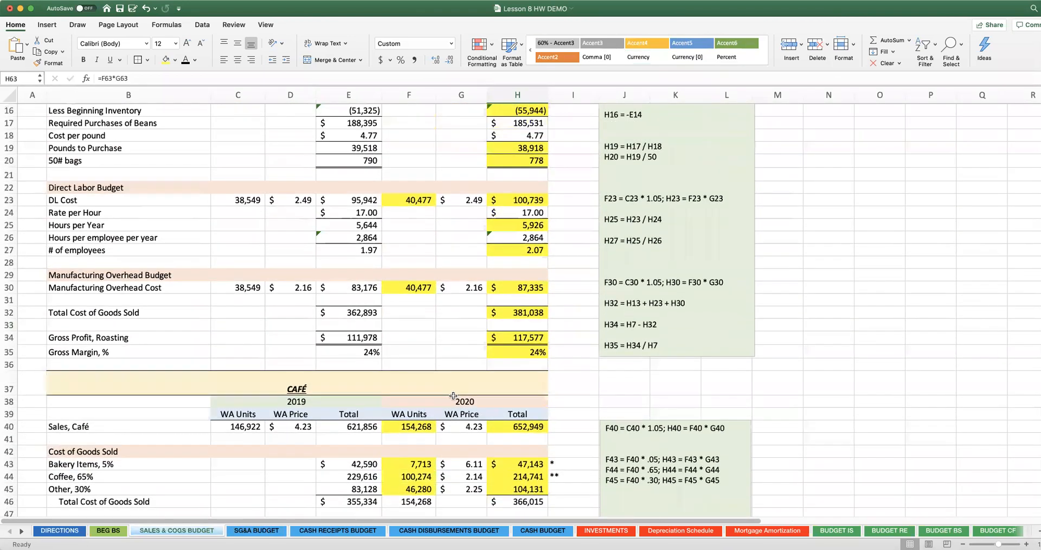
{"action": "scroll", "coordinate": [453, 396], "scroll_direction": "up", "scroll_amount": 3}
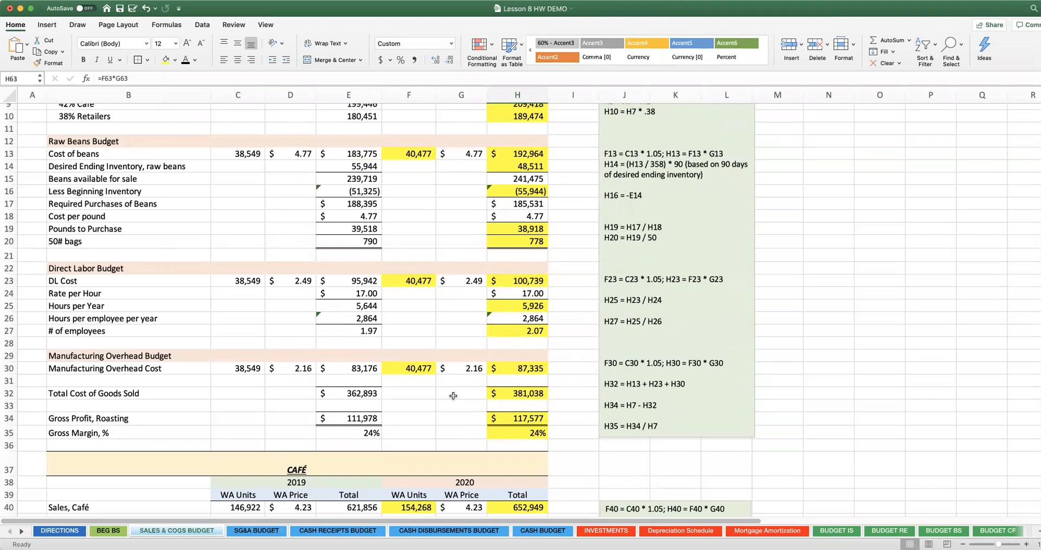
{"action": "scroll", "coordinate": [453, 395], "scroll_direction": "down", "scroll_amount": 1}
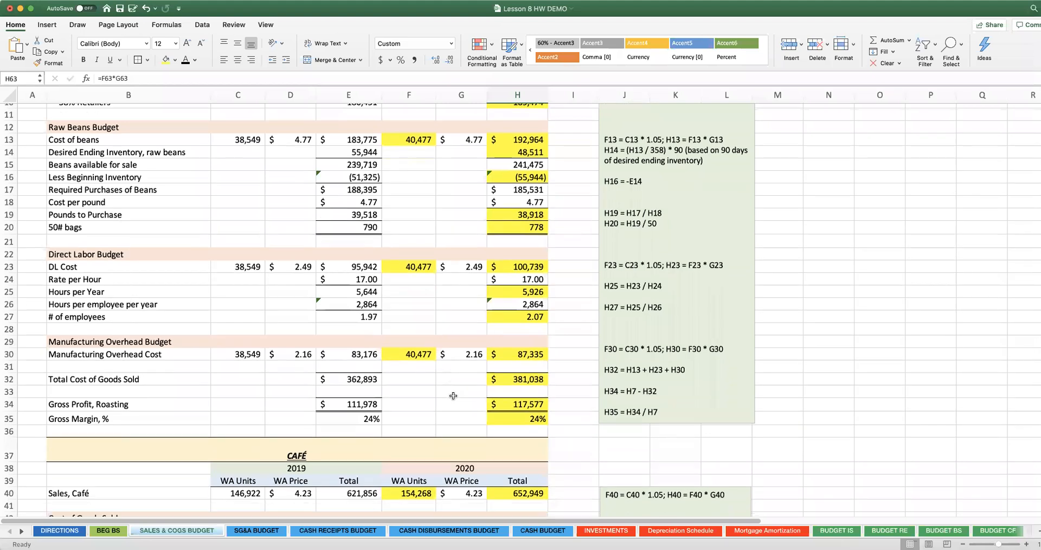
On CASH DISBURSEMENTS BUDGET, begin the 2020 DL Cost formula in D7 with ='BEG BS'!D26+'SALES & COGS BUDGET'!H23
{"action": "left_click", "coordinate": [479, 530]}
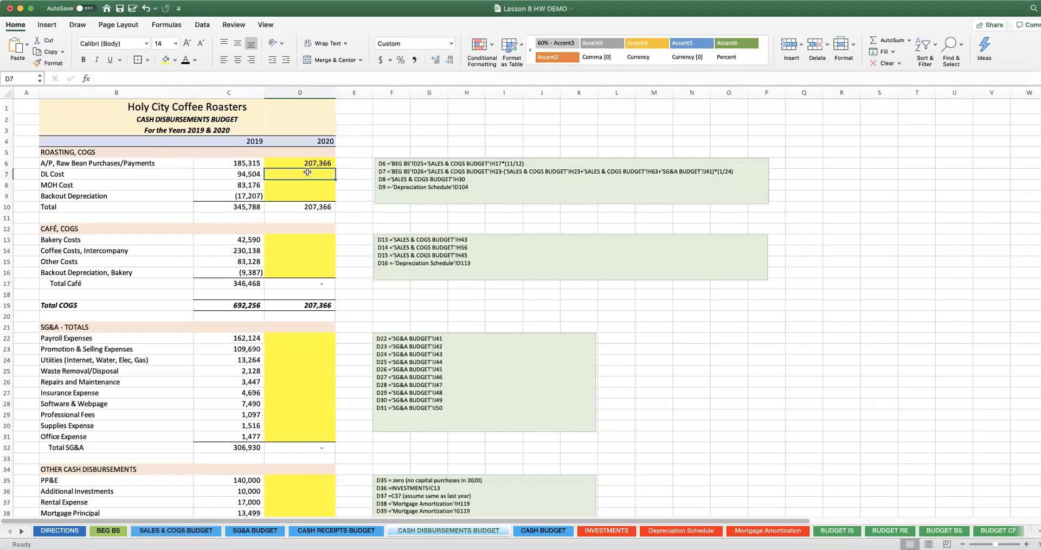
{"action": "type", "text": "="}
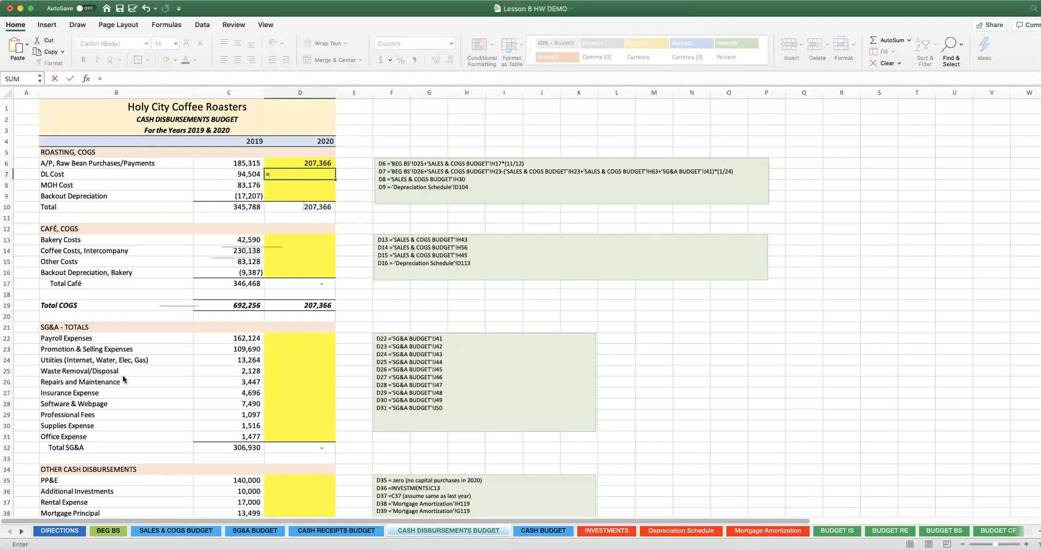
{"action": "left_click", "coordinate": [101, 531]}
{"action": "left_click", "coordinate": [332, 385]}
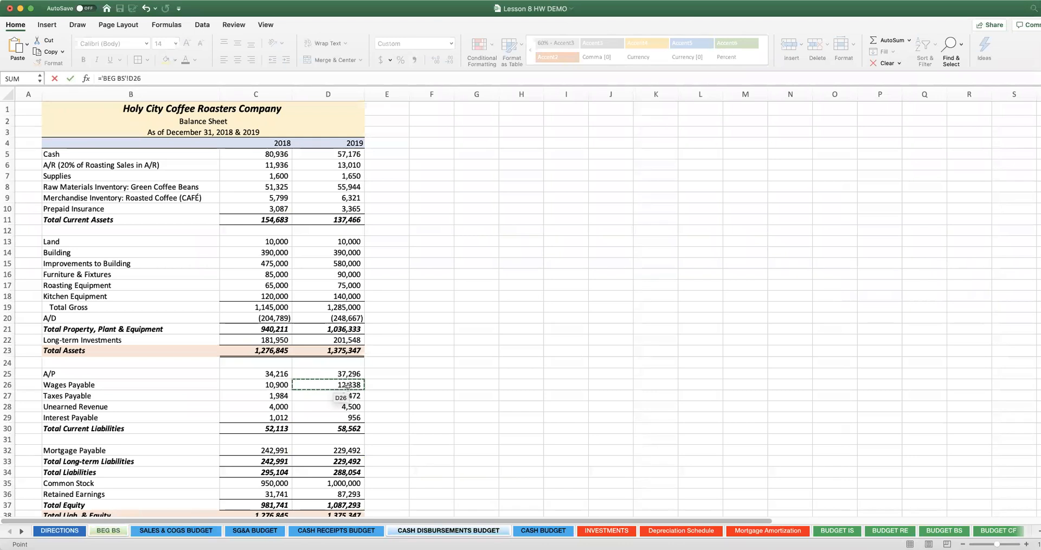
{"action": "type", "text": "+"}
{"action": "scroll", "coordinate": [326, 422], "scroll_direction": "right", "scroll_amount": 1}
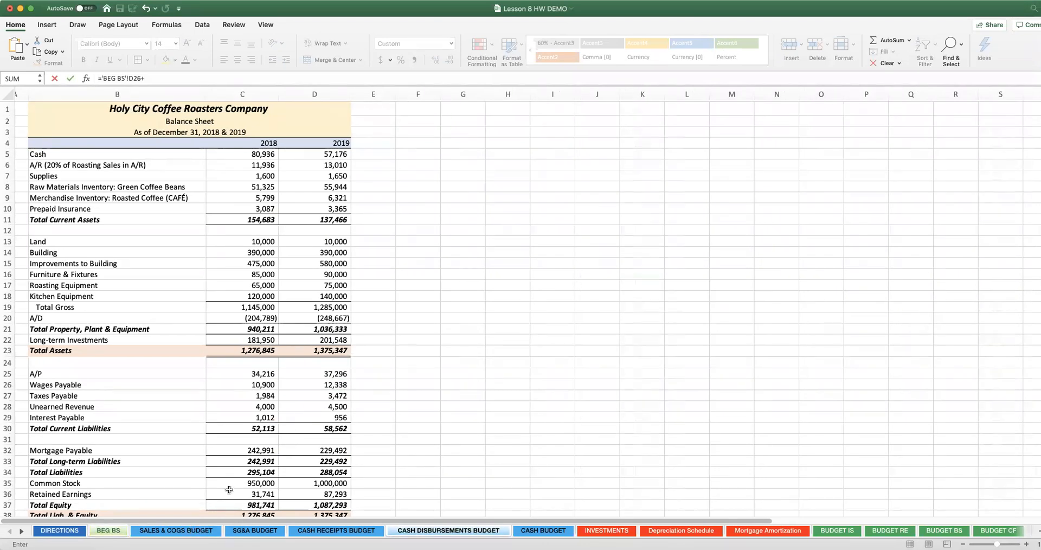
{"action": "left_click", "coordinate": [176, 530]}
{"action": "left_click", "coordinate": [508, 275]}
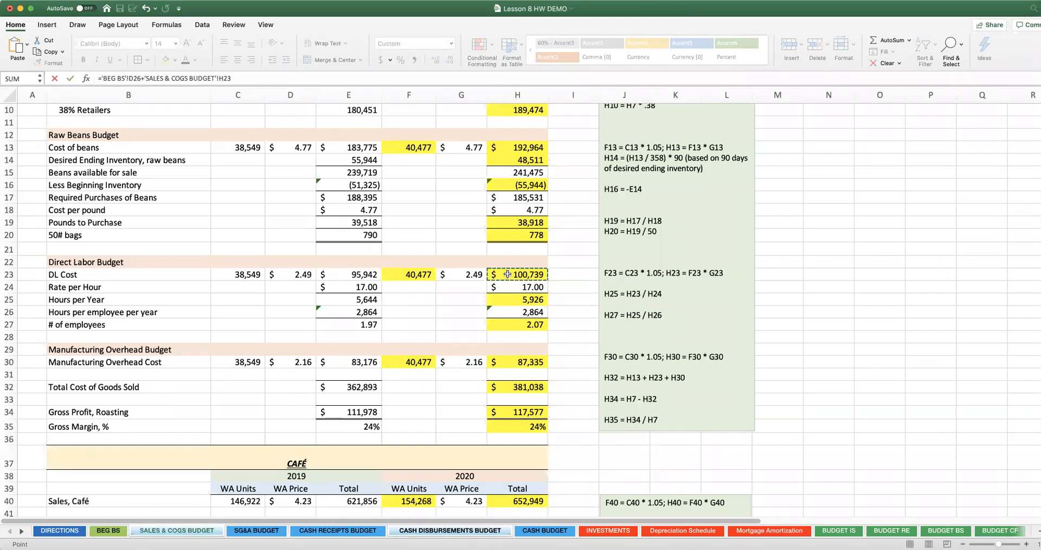
Complete the D7 formula by subtracting ('SALES & COGS BUDGET'!H23+'SALES & COGS BUDGET'!H63+'SG&A BUDGET'!J41)*(1/24), and check the entered formula
{"action": "type", "text": "-"}
{"action": "left_click", "coordinate": [506, 273]}
{"action": "type", "text": "+"}
{"action": "scroll", "coordinate": [507, 274], "scroll_direction": "down", "scroll_amount": 9}
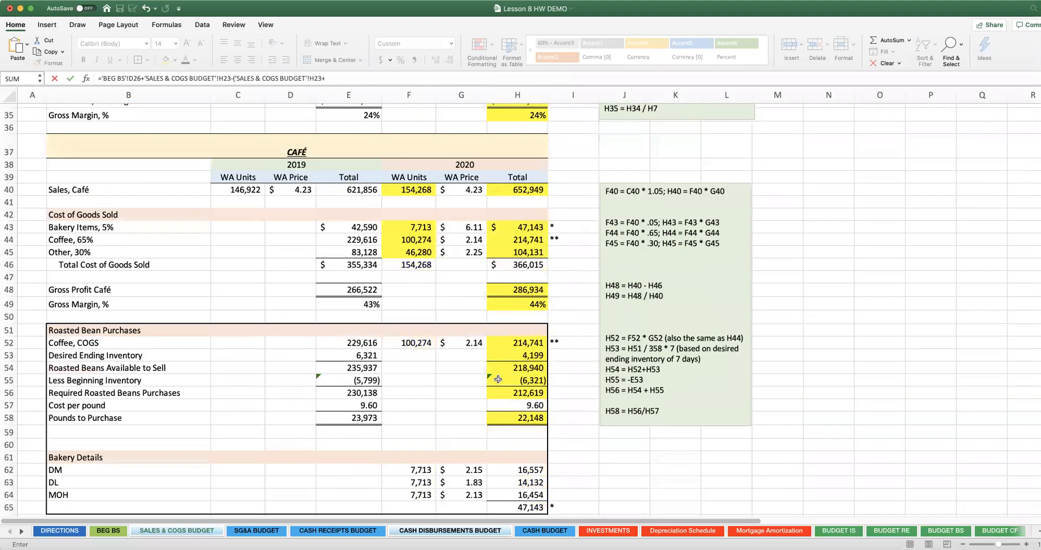
{"action": "left_click", "coordinate": [516, 458]}
{"action": "type", "text": "+'SG&A BUDGET'!"}
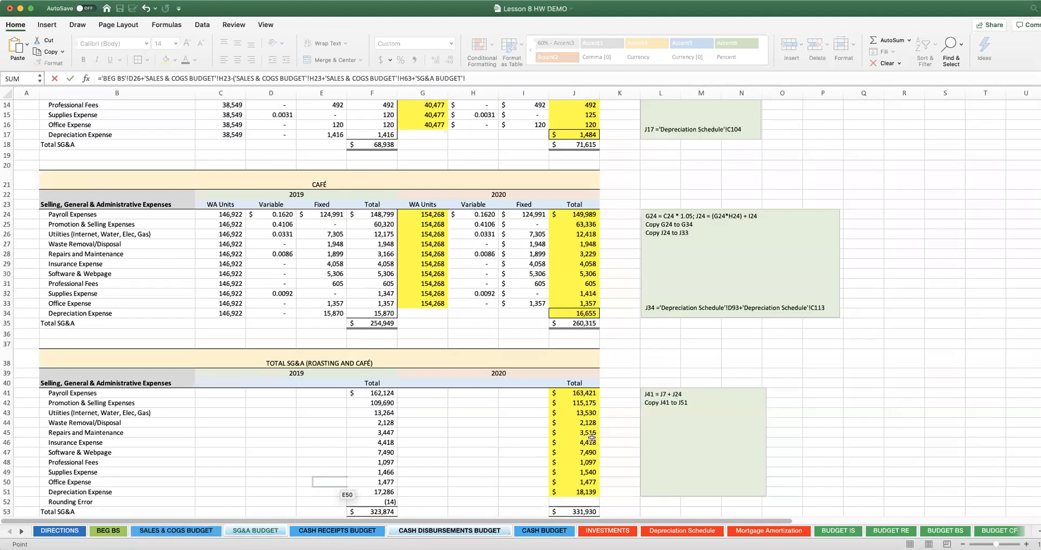
{"action": "left_click", "coordinate": [243, 533]}
{"action": "left_click", "coordinate": [587, 393]}
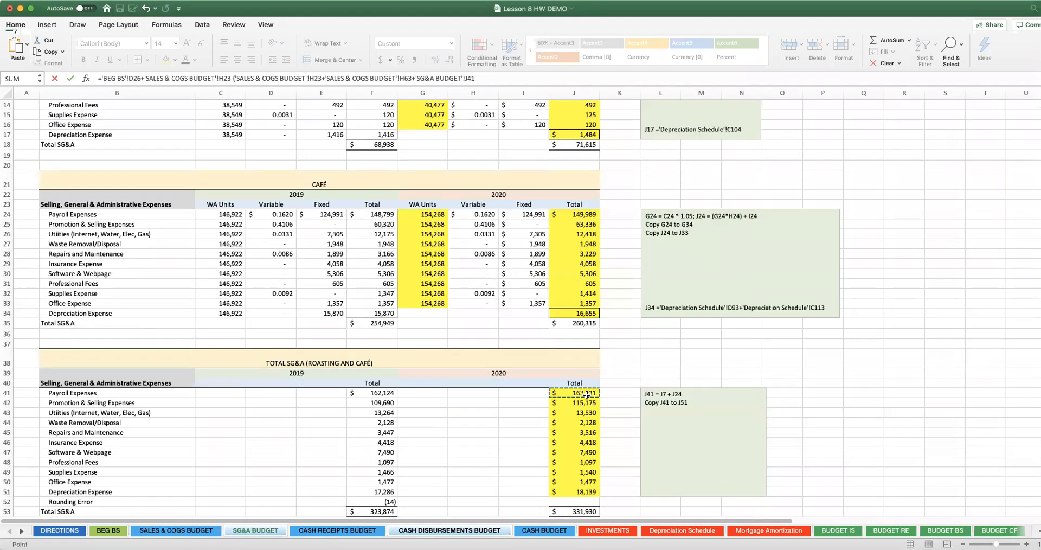
{"action": "type", "text": ")*(1/24"}
{"action": "key", "text": "Return"}
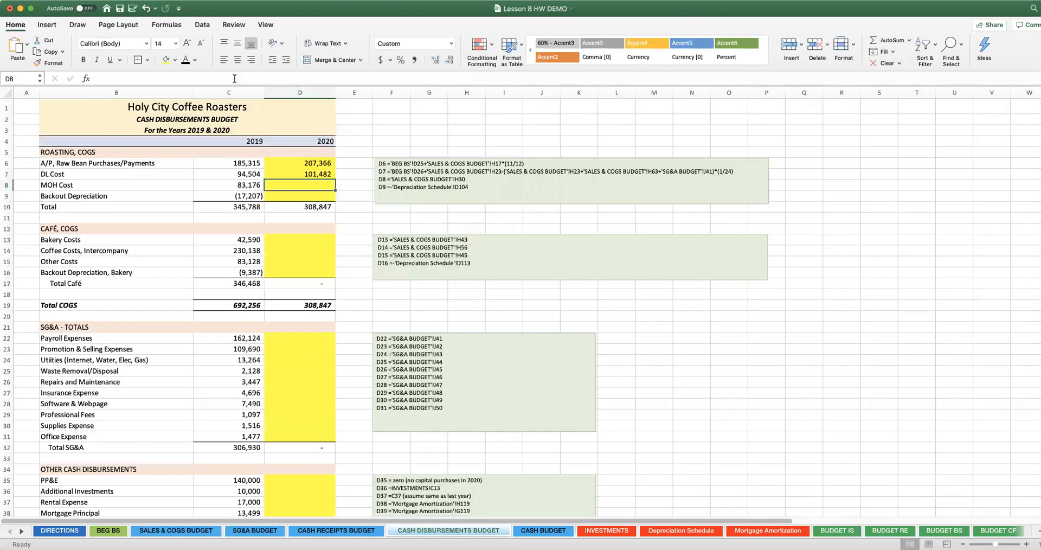
{"action": "key", "text": "Up"}
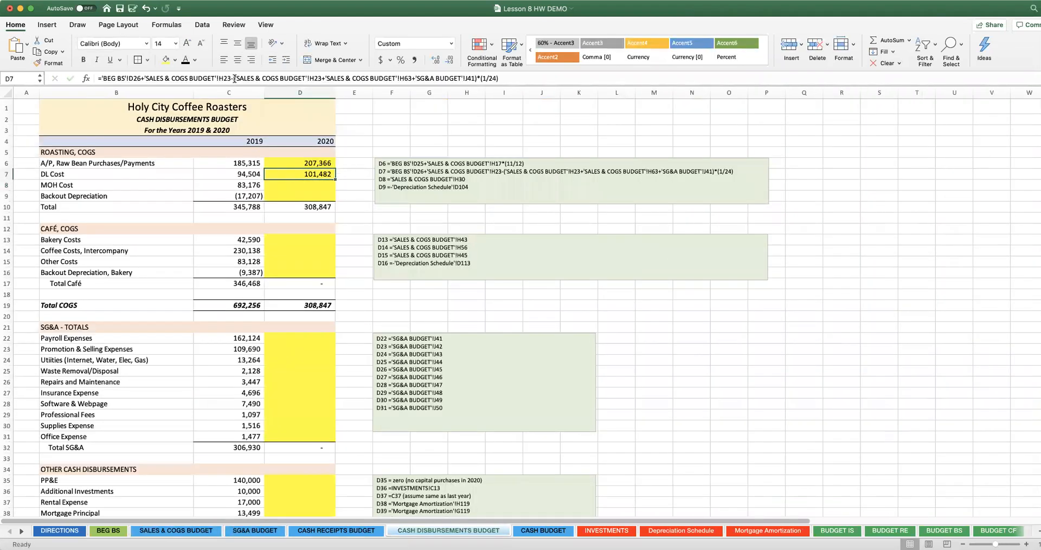
{"action": "key", "text": "Down"}
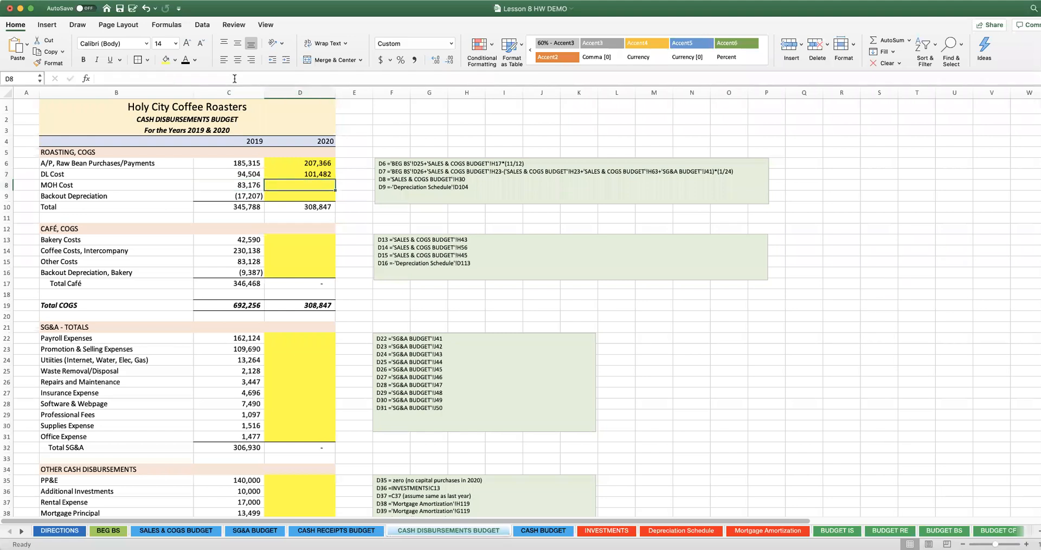
In D8, link the 2020 roasting MOH Cost with ='SALES & COGS BUDGET'!H30
{"action": "type", "text": "="}
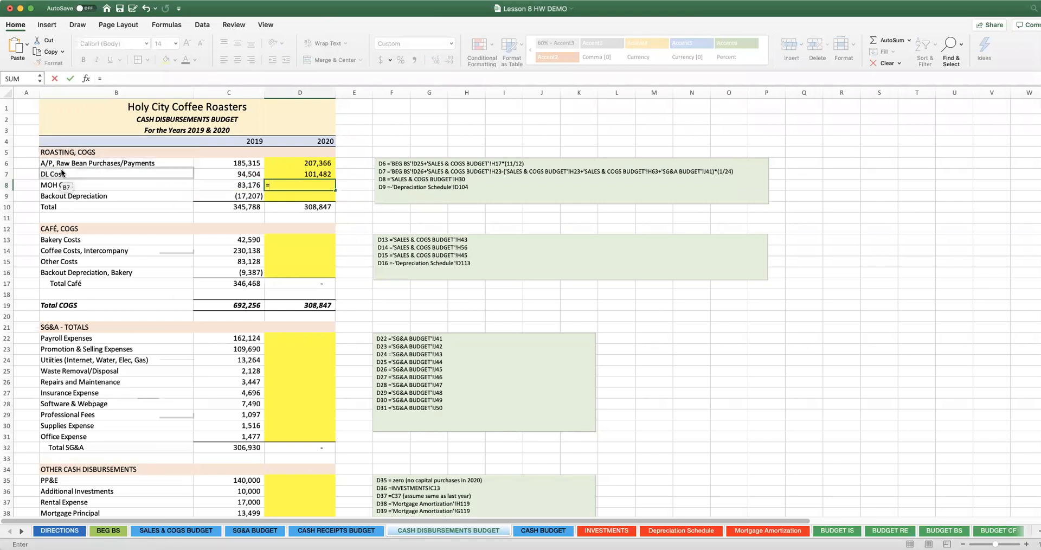
{"action": "left_click", "coordinate": [170, 531]}
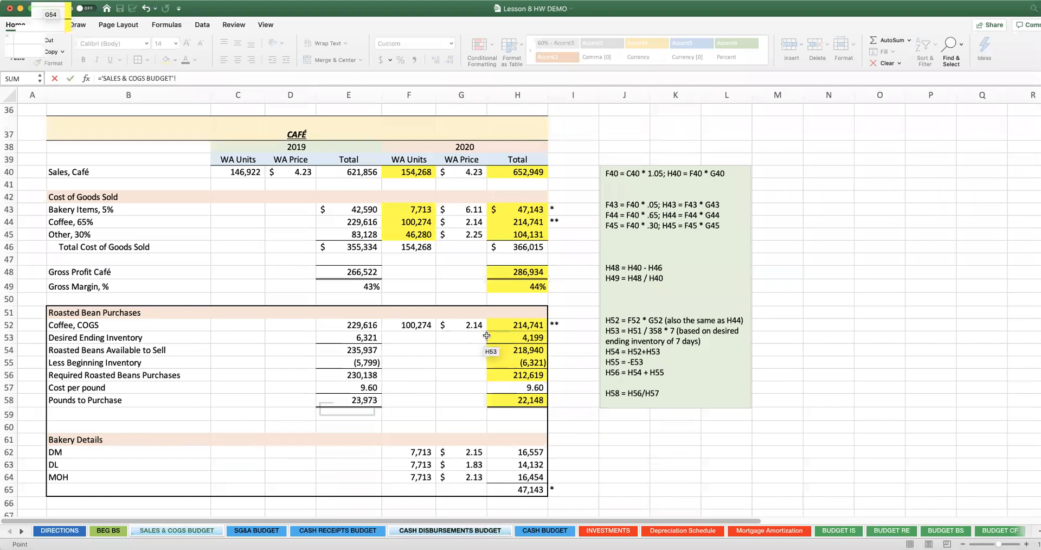
{"action": "scroll", "coordinate": [486, 334], "scroll_direction": "up", "scroll_amount": 10}
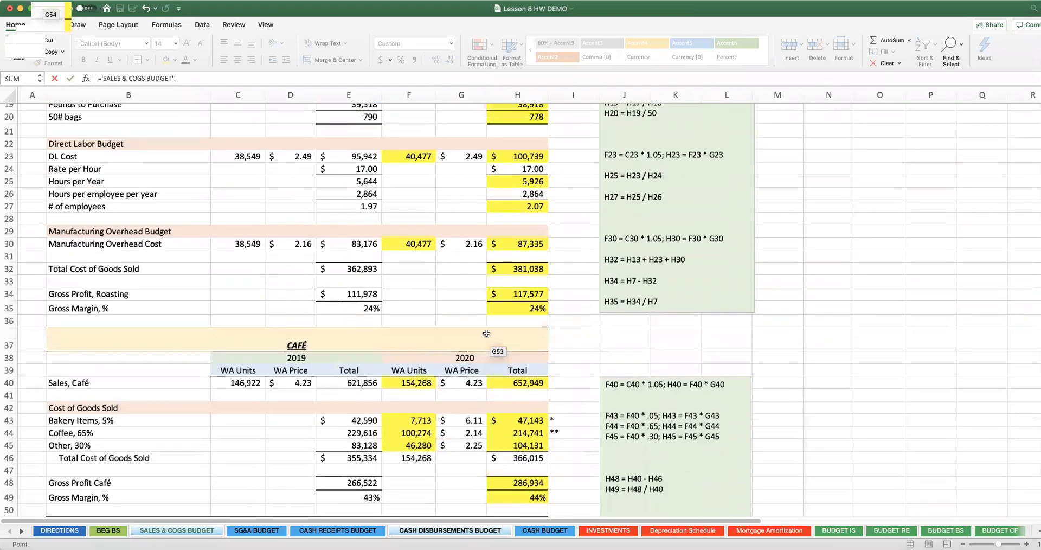
{"action": "left_click", "coordinate": [516, 260]}
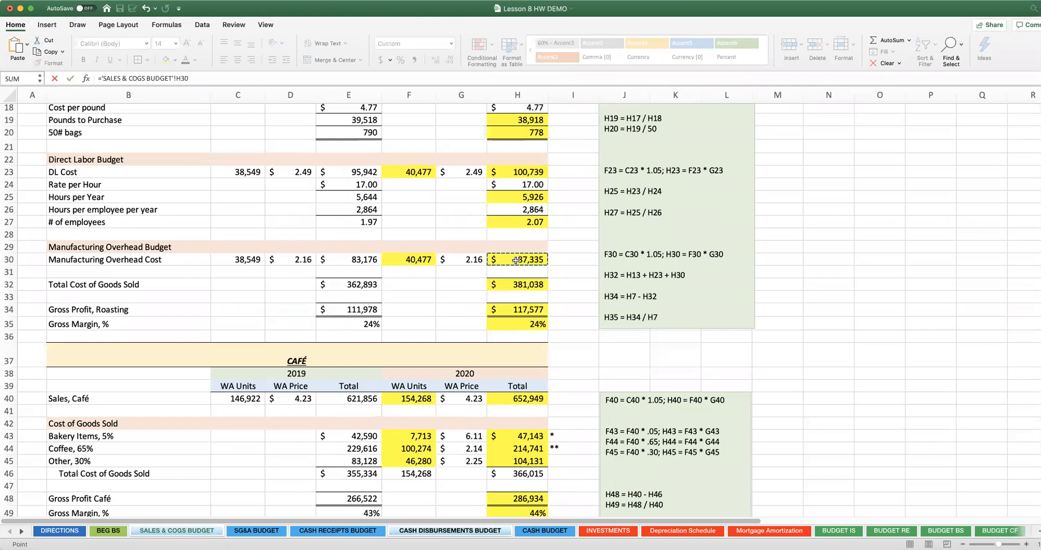
{"action": "key", "text": "Return"}
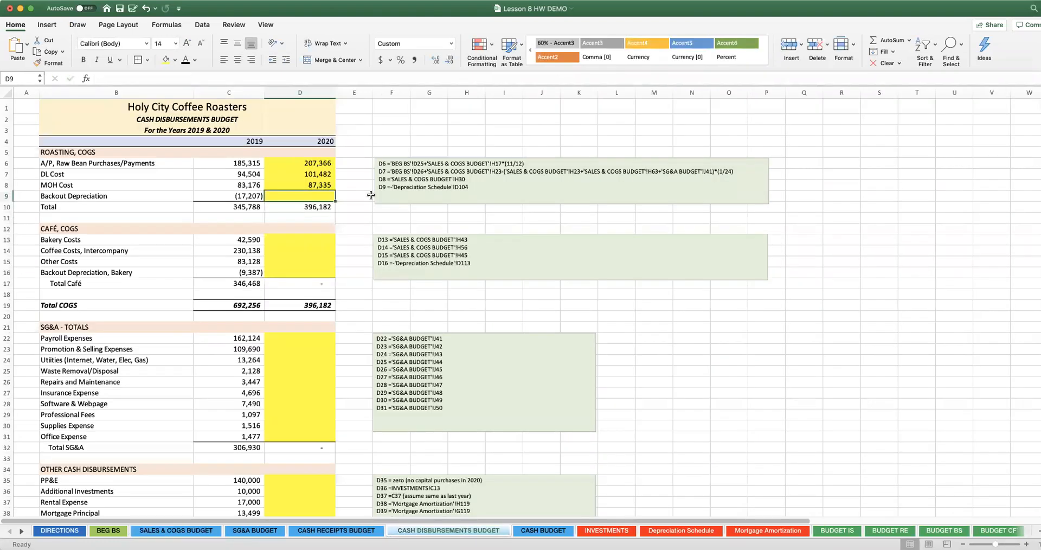
In D9, back out the 2020 roasting manufacturing depreciation with =-'Depreciation Schedule'!D104
{"action": "type", "text": "=-"}
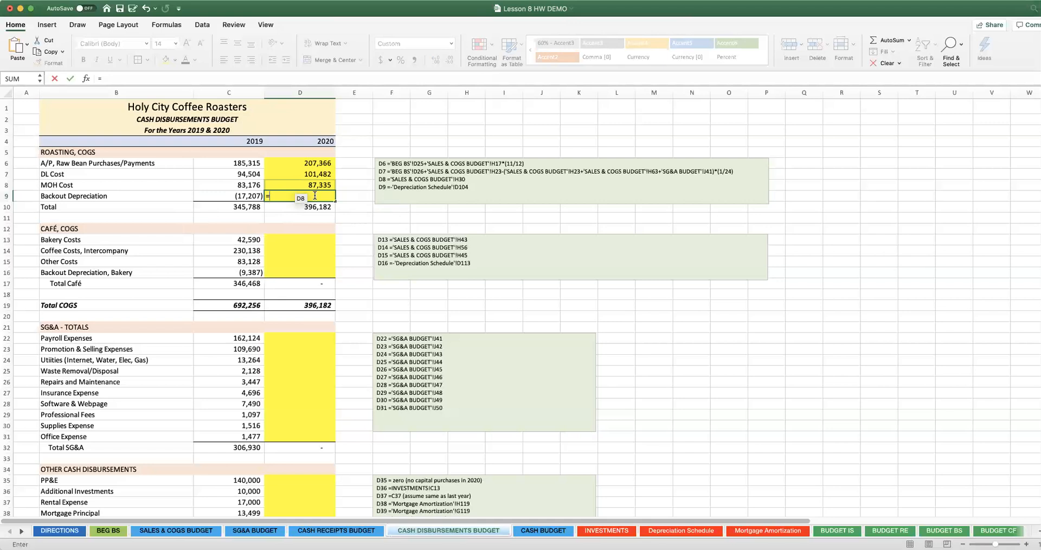
{"action": "left_click", "coordinate": [690, 531]}
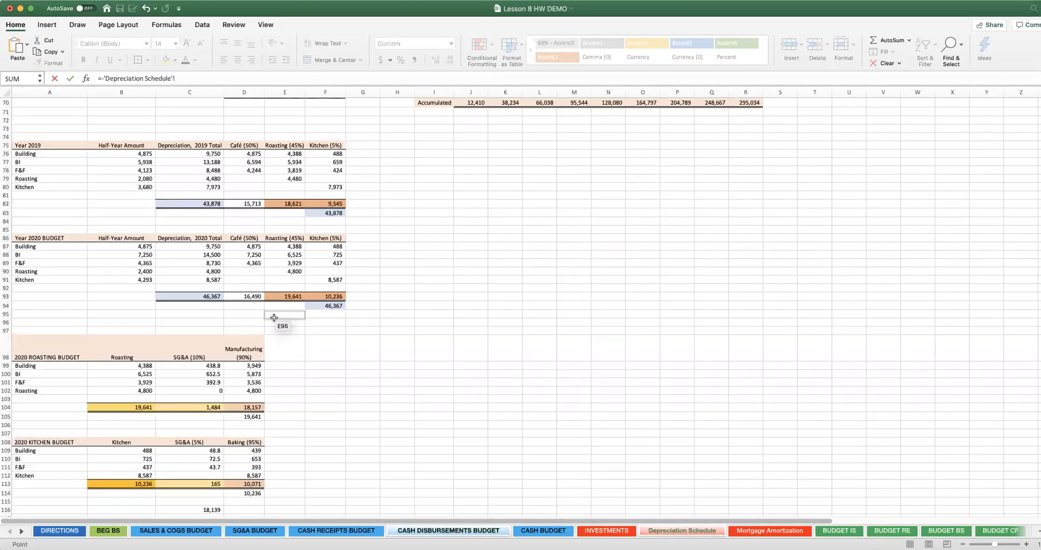
{"action": "scroll", "coordinate": [274, 320], "scroll_direction": "down", "scroll_amount": 3}
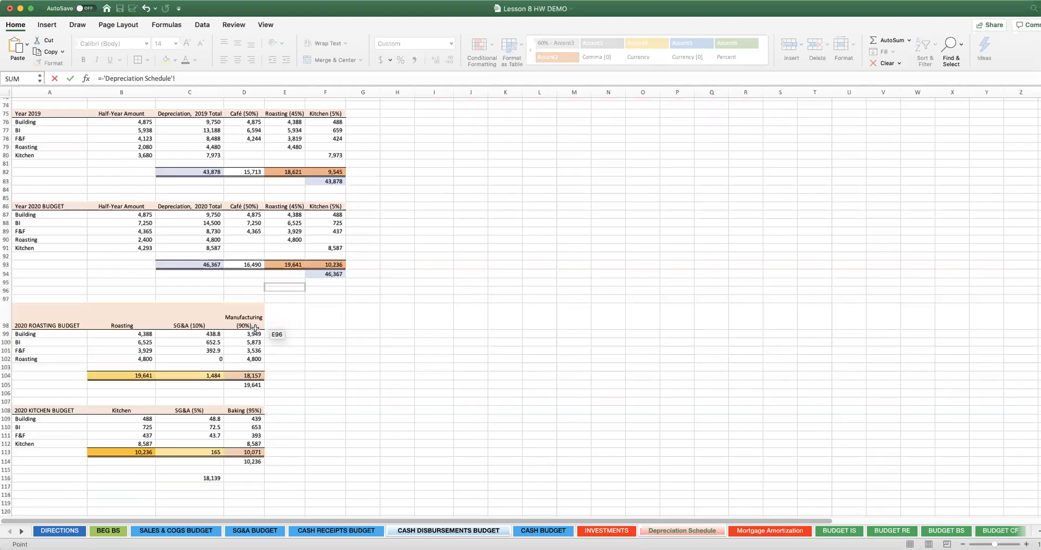
{"action": "left_click", "coordinate": [248, 376]}
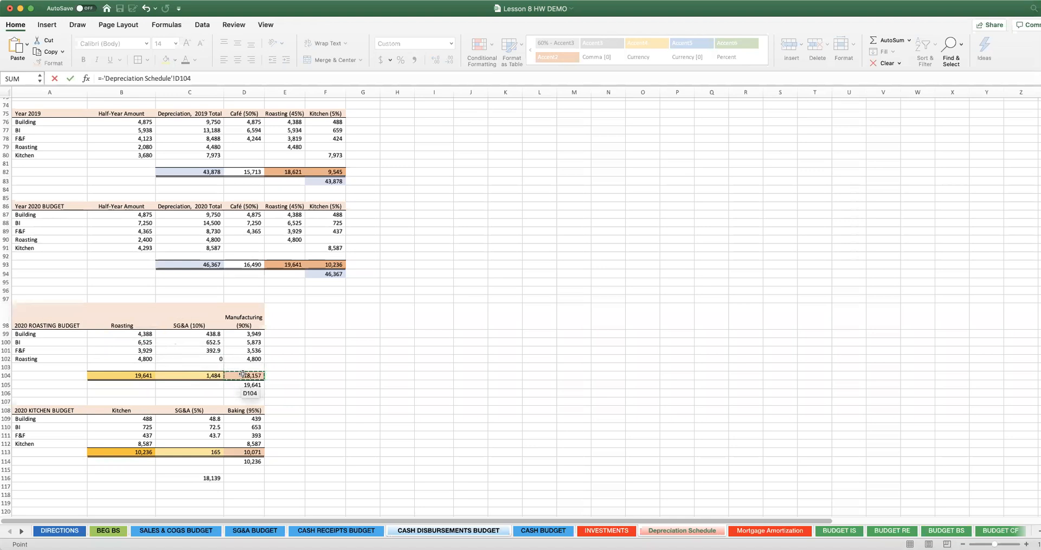
{"action": "key", "text": "Return"}
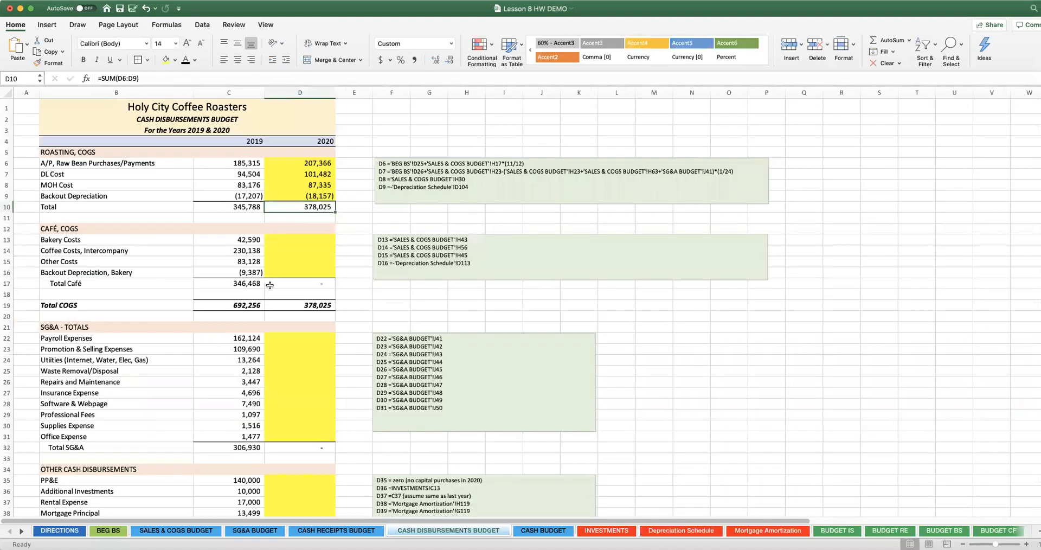
Extend the roasting depreciation label in B9 to read "Backout Depreciation Inc. in MOH"
{"action": "left_click", "coordinate": [293, 196]}
{"action": "left_click", "coordinate": [293, 185]}
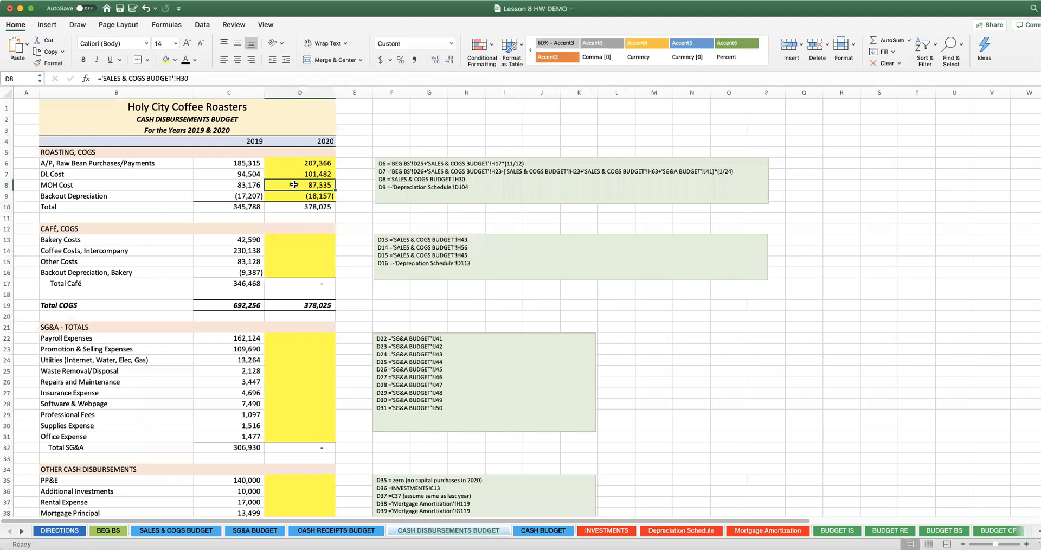
{"action": "double_click", "coordinate": [109, 195]}
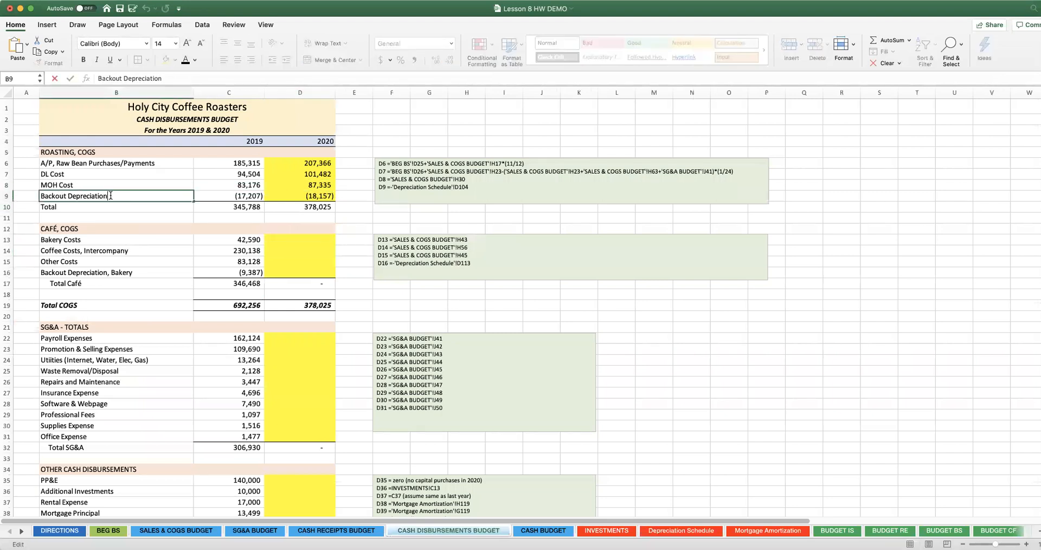
{"action": "type", "text": "Inc. in MOH"}
{"action": "key", "text": "ctrl+Return"}
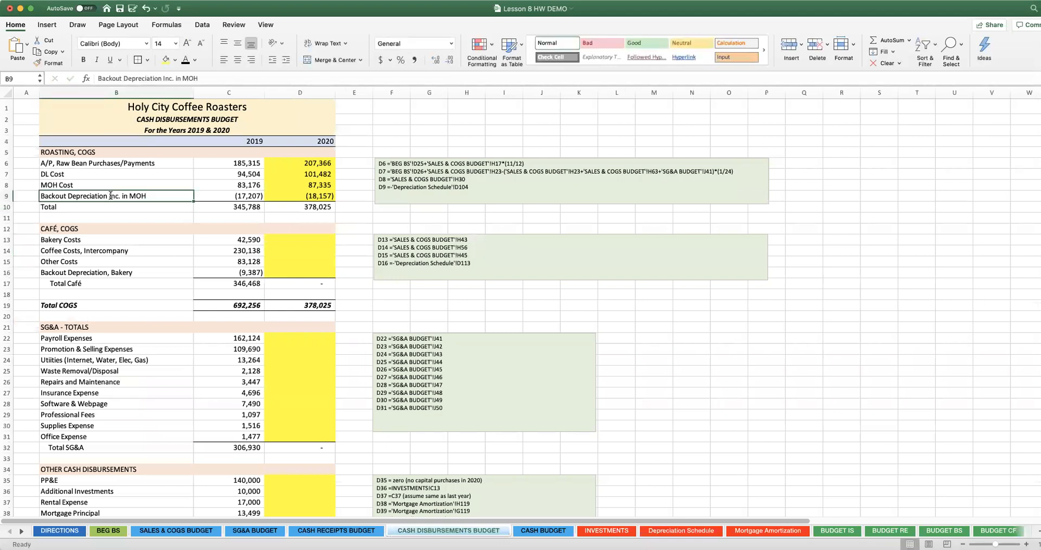
{"action": "left_click", "coordinate": [274, 191]}
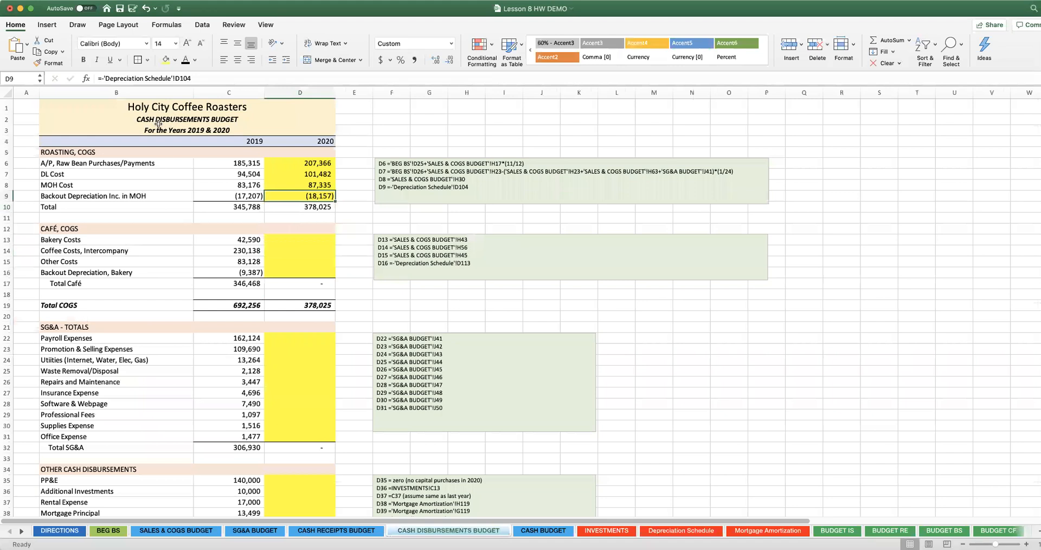
{"action": "left_click", "coordinate": [310, 185]}
{"action": "left_click", "coordinate": [316, 197]}
In D13, link the 2020 café Bakery Costs with ='SALES & COGS BUDGET'!H43
{"action": "left_click", "coordinate": [314, 239]}
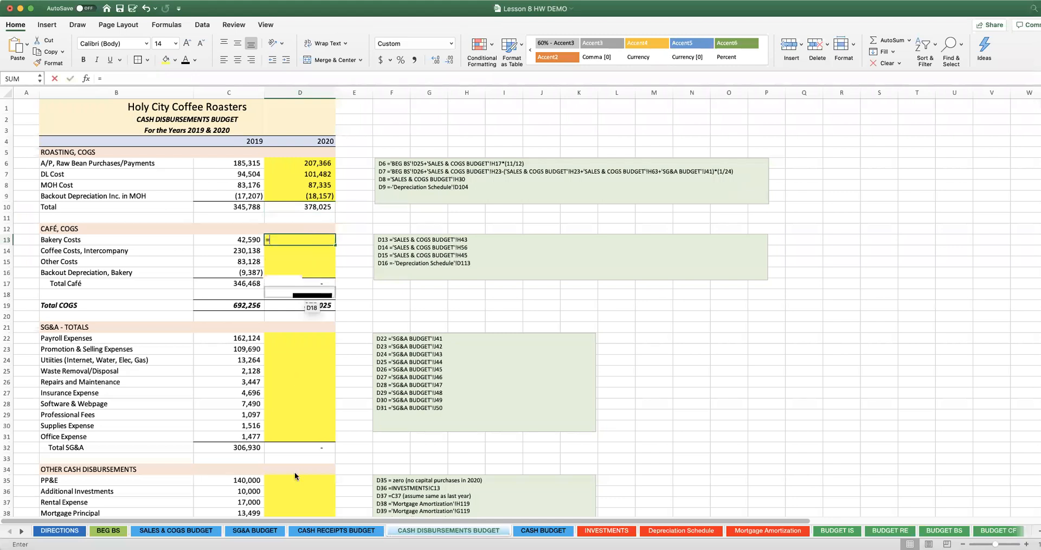
{"action": "type", "text": "="}
{"action": "left_click", "coordinate": [174, 530]}
{"action": "left_click", "coordinate": [522, 441]}
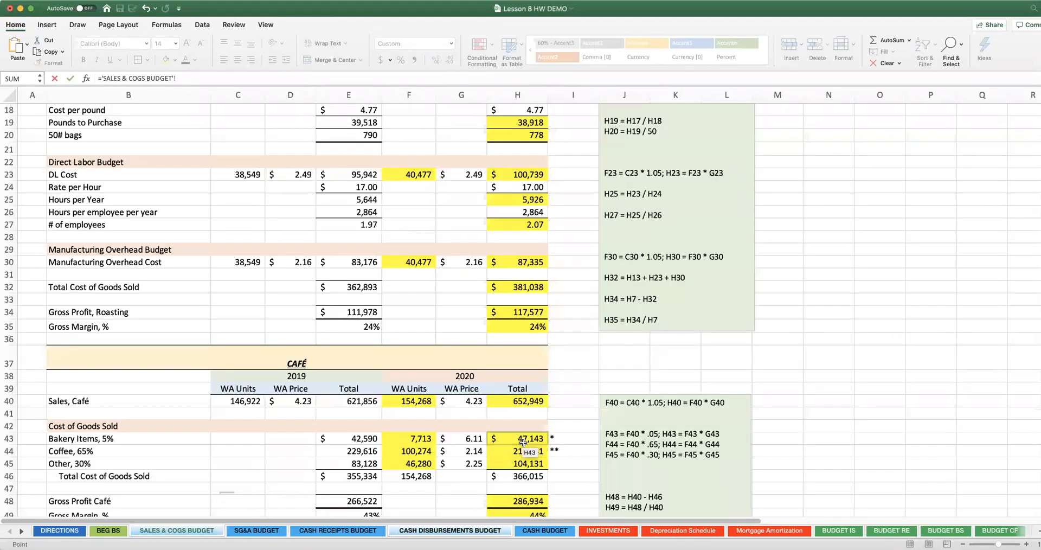
{"action": "left_click", "coordinate": [522, 440]}
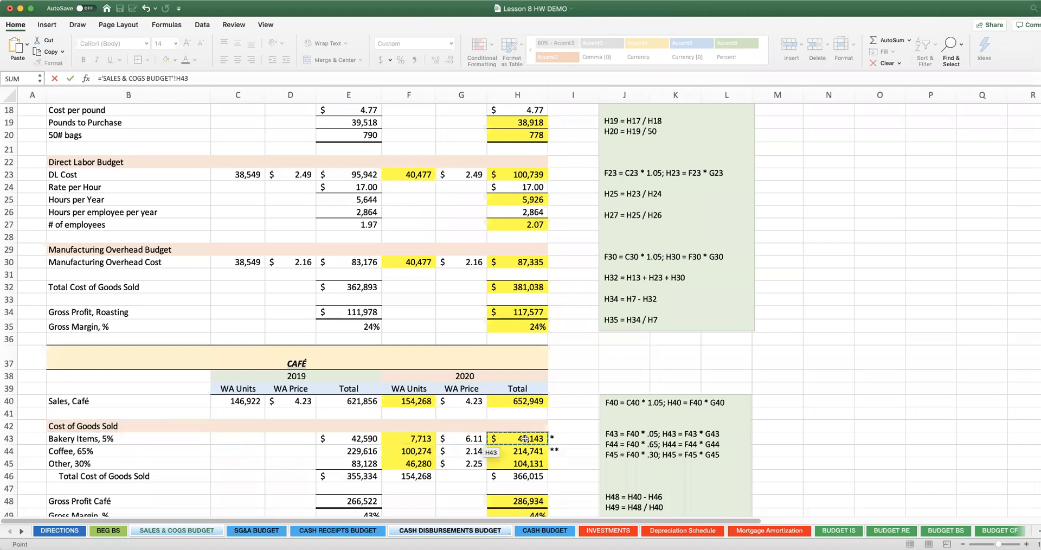
{"action": "scroll", "coordinate": [525, 439], "scroll_direction": "down", "scroll_amount": 5}
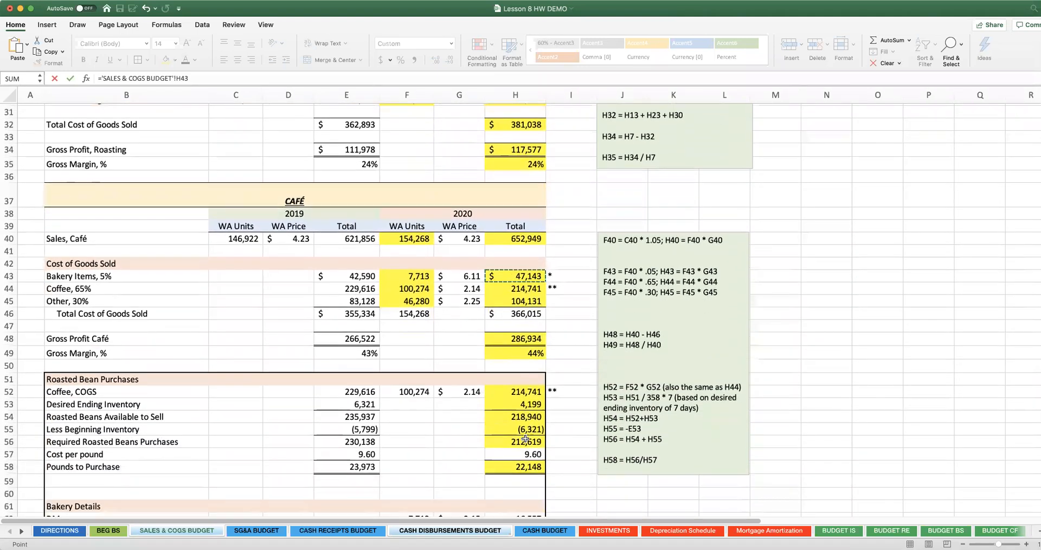
{"action": "scroll", "coordinate": [525, 439], "scroll_direction": "down", "scroll_amount": 2}
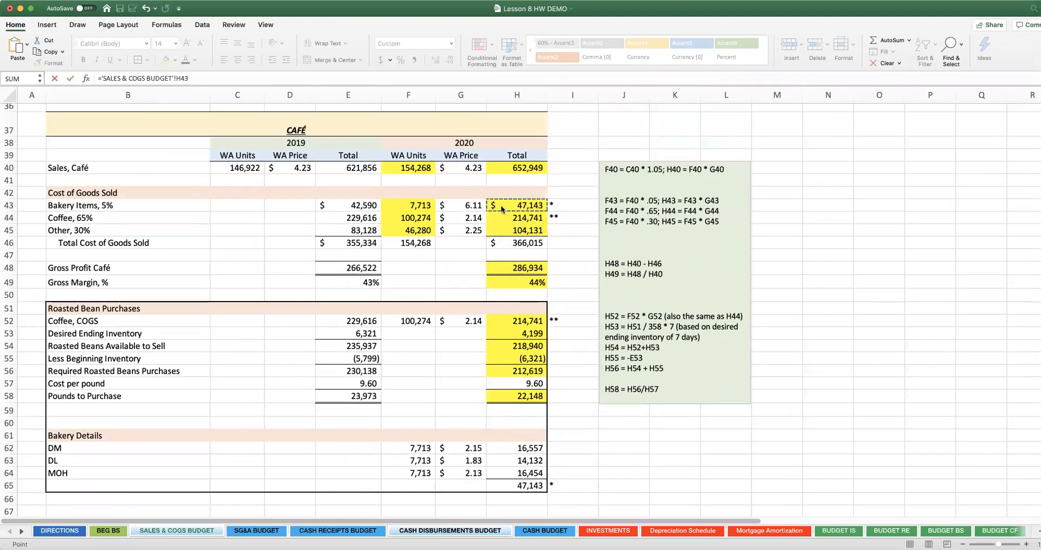
{"action": "key", "text": "Return"}
In D14, link the 2020 Coffee Costs, Intercompany with ='SALES & COGS BUDGET'!H44
{"action": "type", "text": "="}
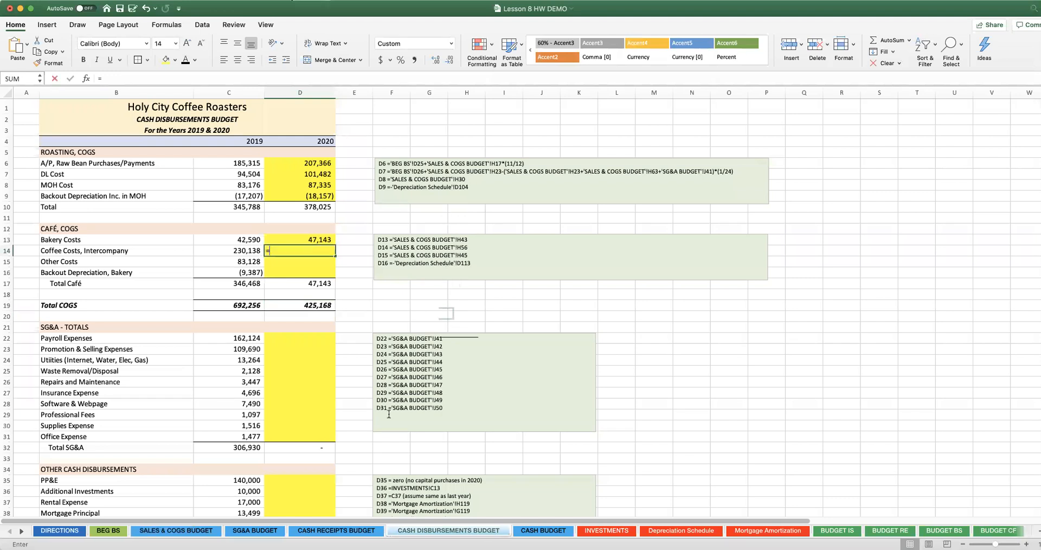
{"action": "left_click", "coordinate": [176, 531]}
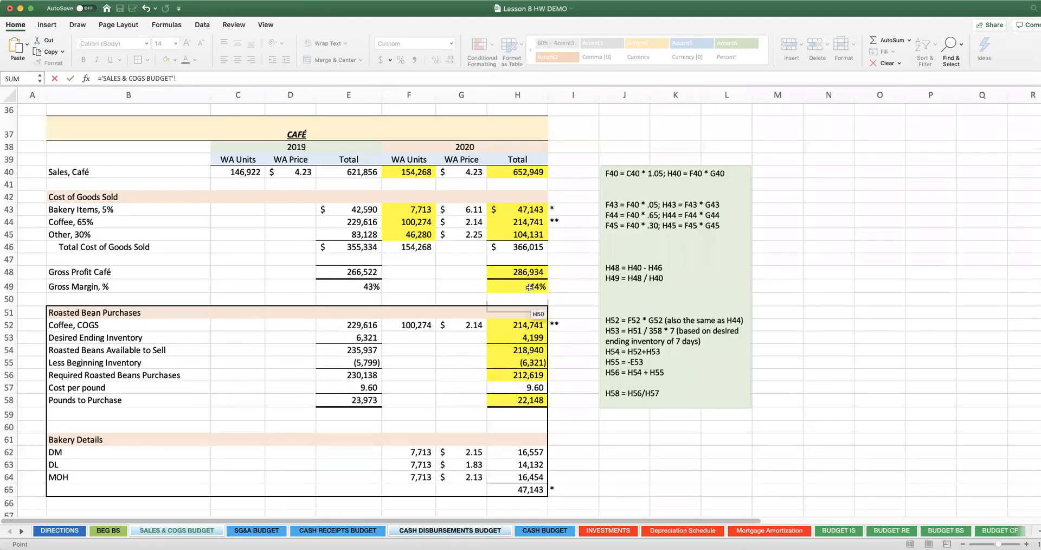
{"action": "left_click", "coordinate": [517, 222]}
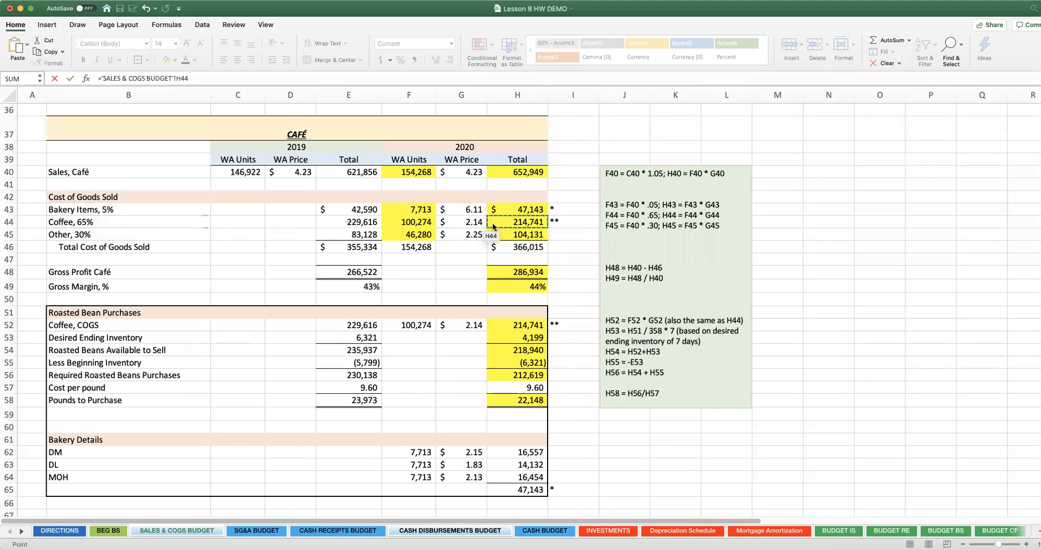
{"action": "key", "text": "Return"}
In D15, link the 2020 café Other Costs with ='SALES & COGS BUDGET'!H45
{"action": "type", "text": "="}
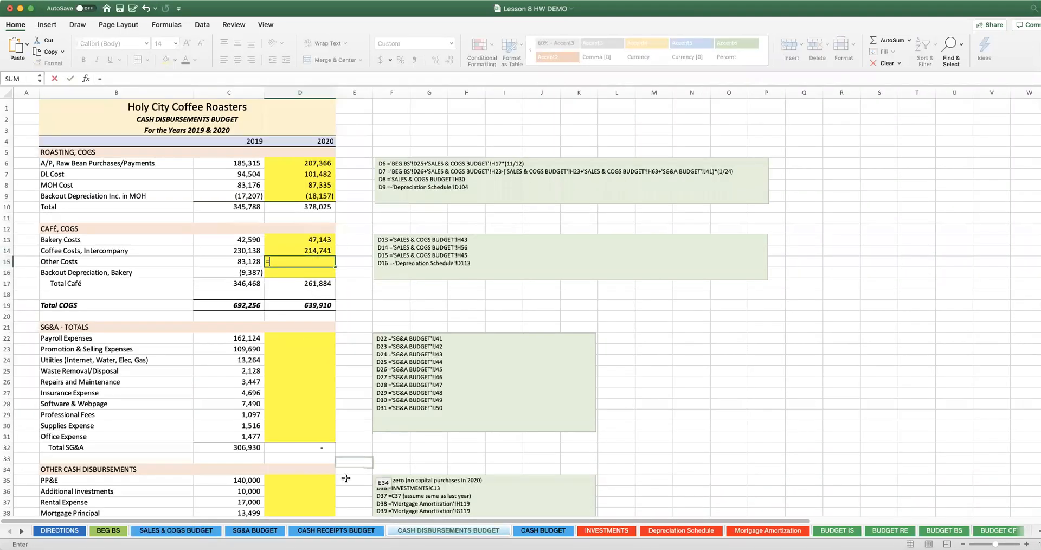
{"action": "left_click", "coordinate": [176, 530]}
{"action": "left_click", "coordinate": [521, 234]}
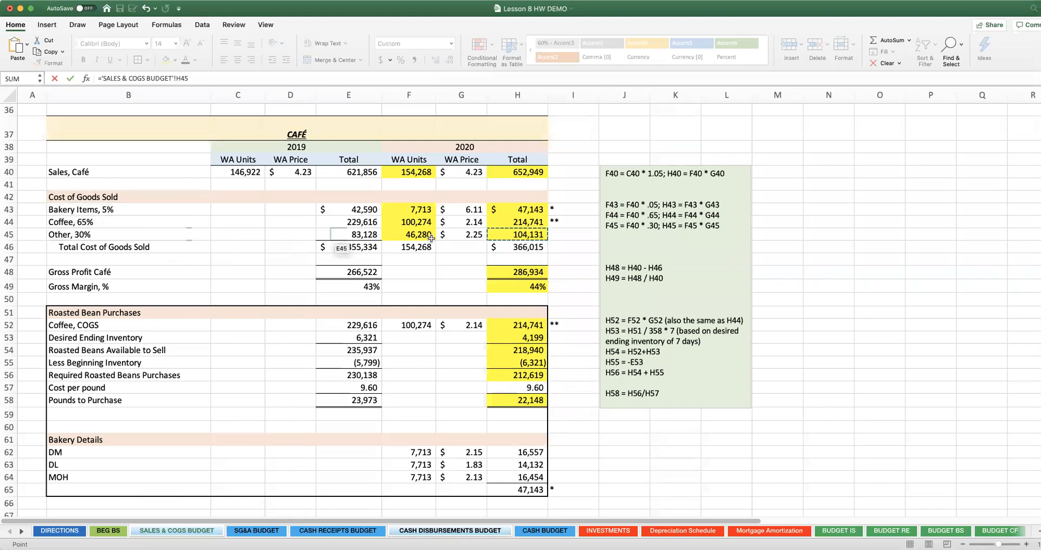
{"action": "key", "text": "Return"}
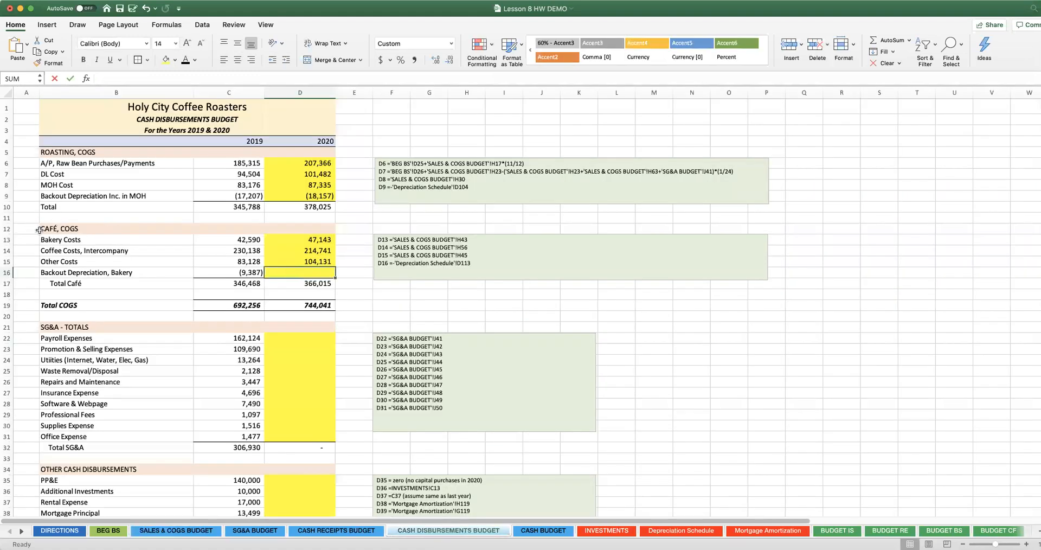
Extend the bakery costs label in B13 to read "Bakery Costs (MOH Depr Included)"
{"action": "left_click", "coordinate": [325, 276]}
{"action": "double_click", "coordinate": [146, 239]}
{"action": "type", "text": "(MOH Dep"}
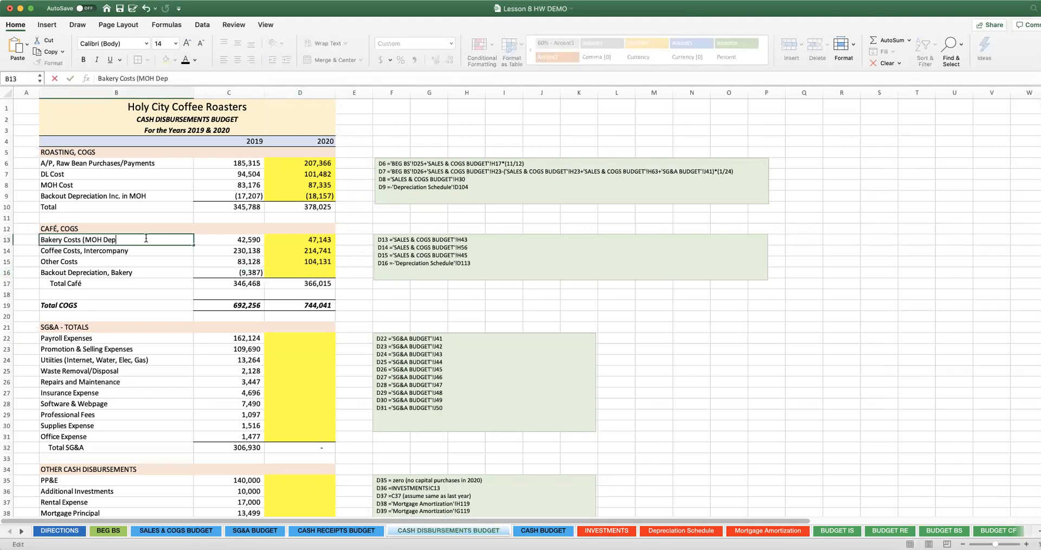
{"action": "type", "text": "r Includ"}
{"action": "key", "text": "Return"}
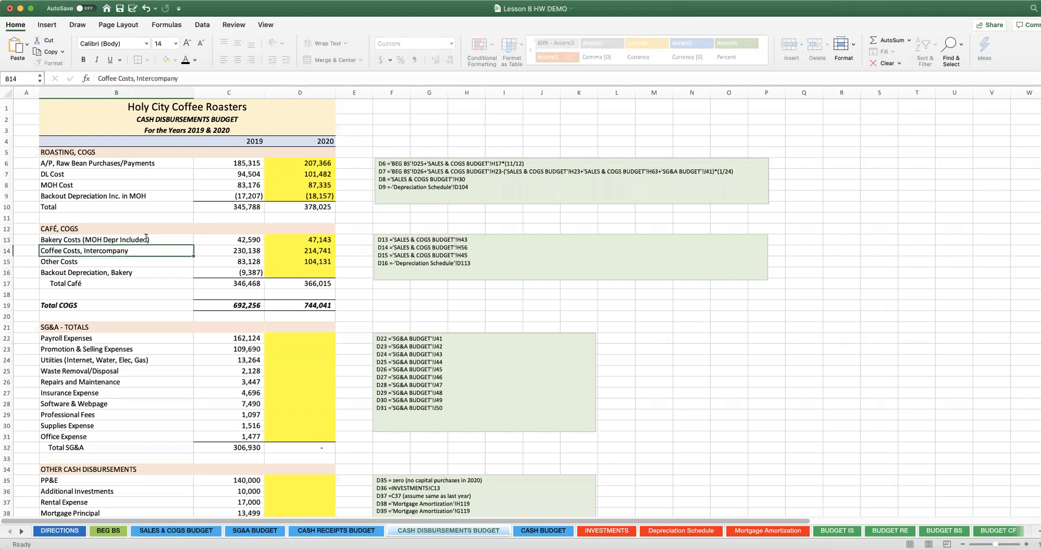
{"action": "key", "text": "Up"}
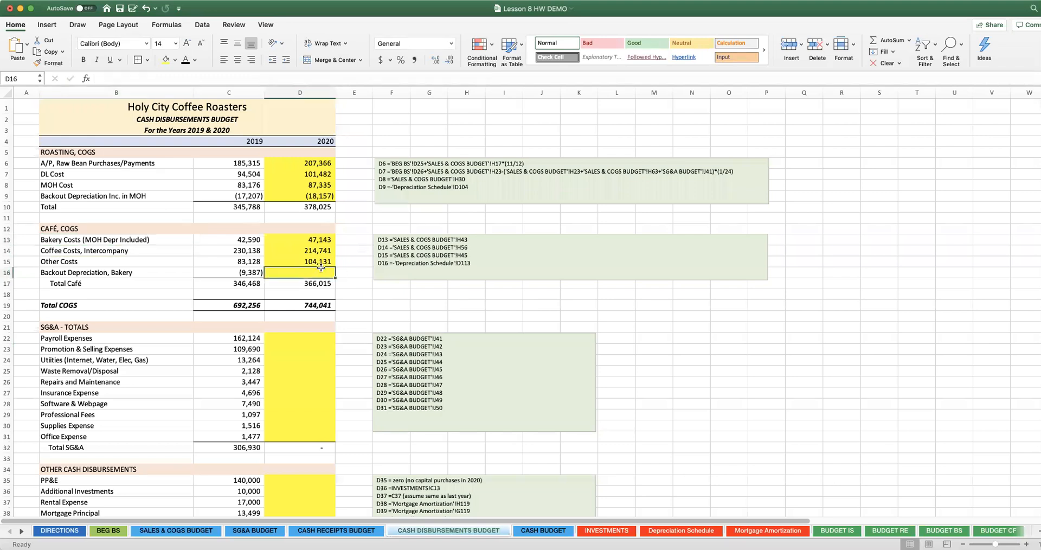
In D16, back out the 2020 bakery depreciation with =-'Depreciation Schedule'!D113, and check the D13 and D16 formulas
{"action": "left_click", "coordinate": [321, 268]}
{"action": "type", "text": "=-"}
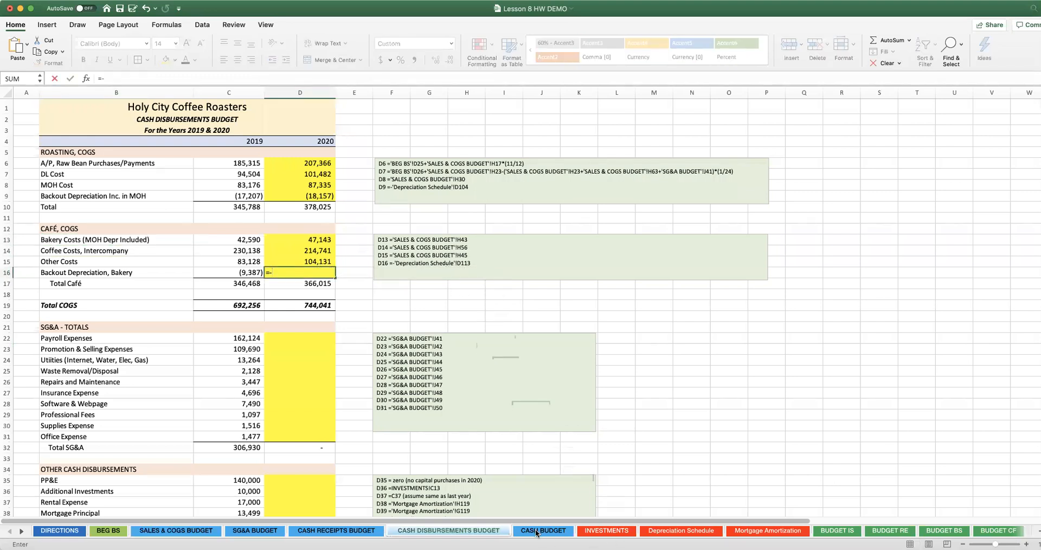
{"action": "left_click", "coordinate": [704, 532]}
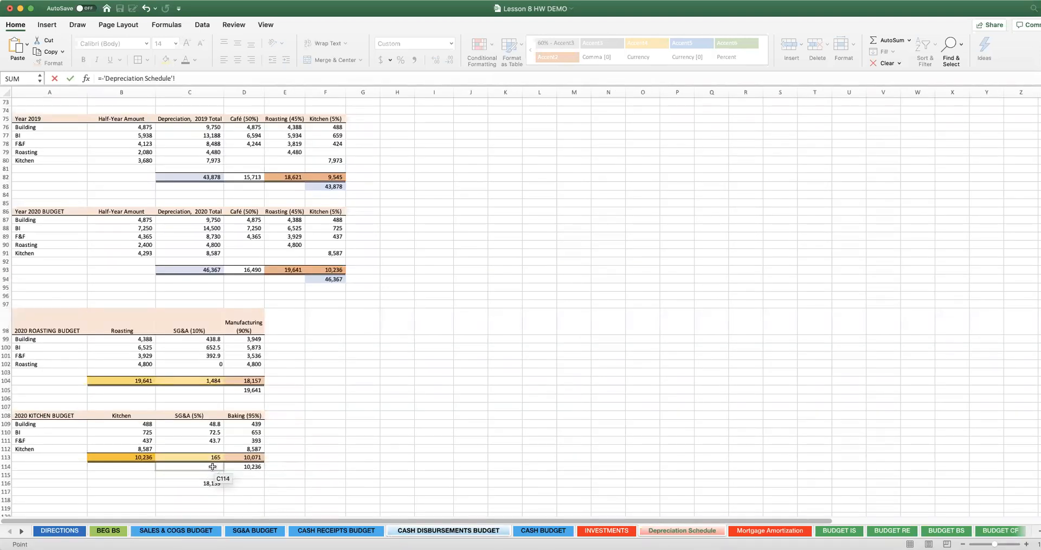
{"action": "left_click", "coordinate": [247, 460]}
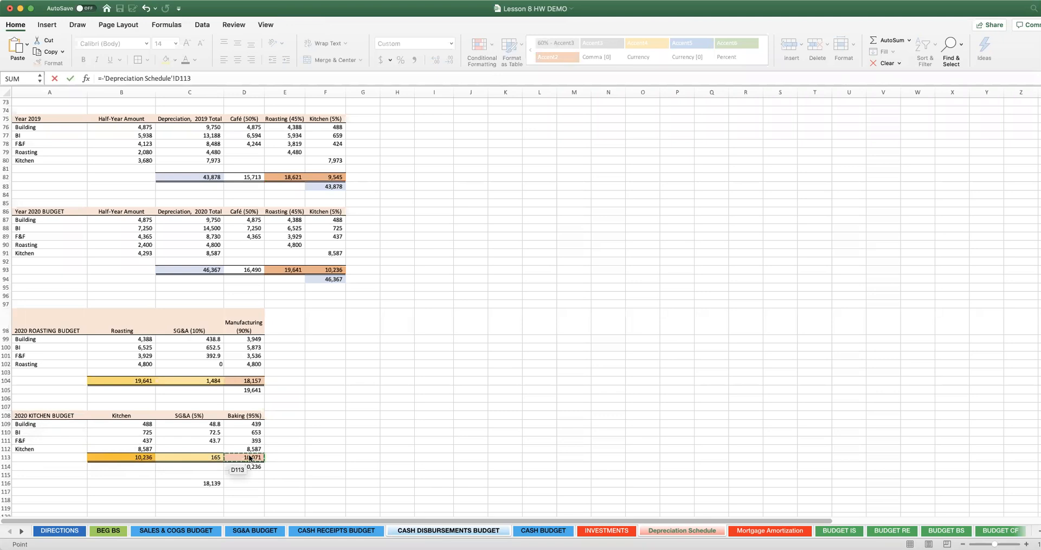
{"action": "key", "text": "Return"}
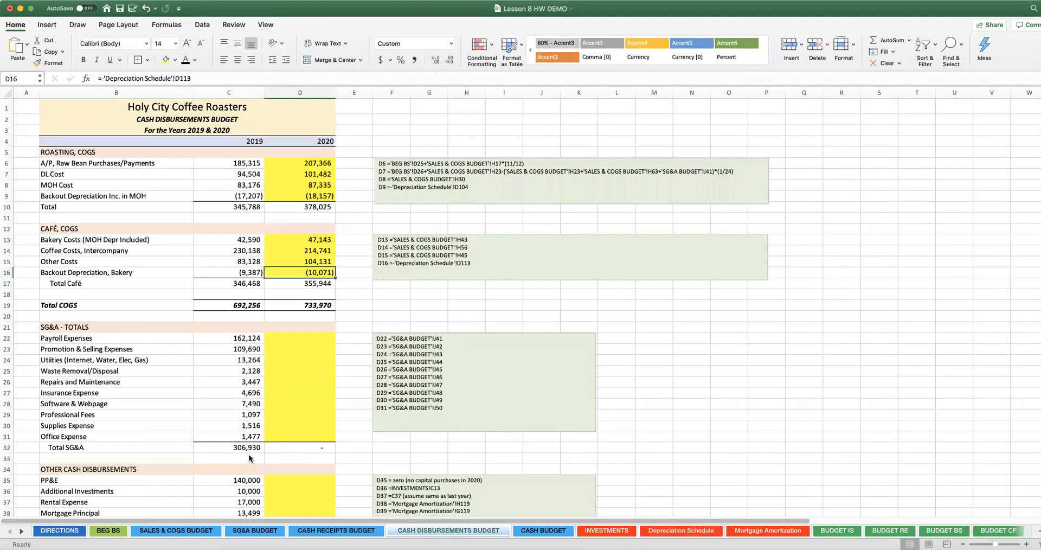
{"action": "left_click", "coordinate": [302, 242]}
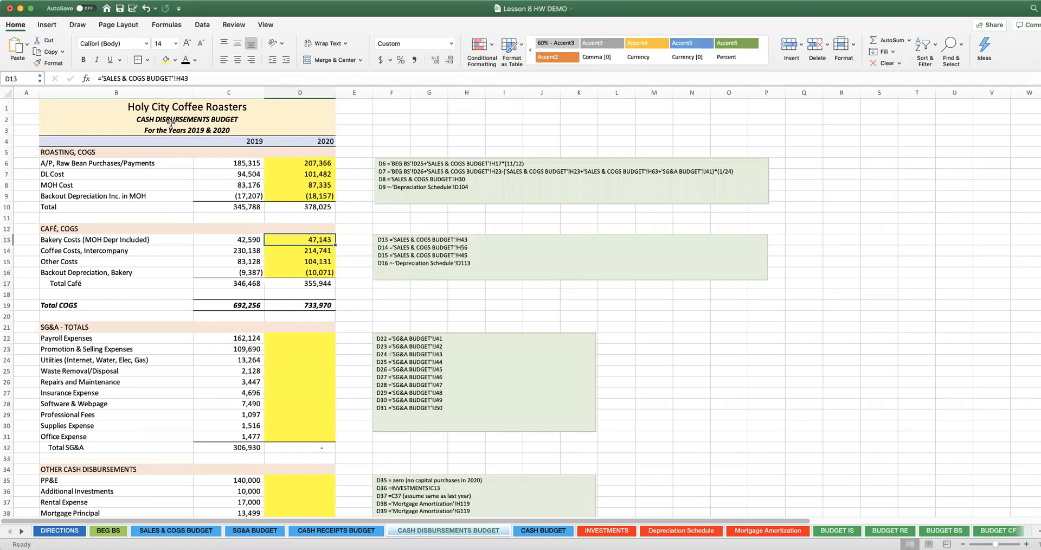
{"action": "left_click", "coordinate": [286, 275]}
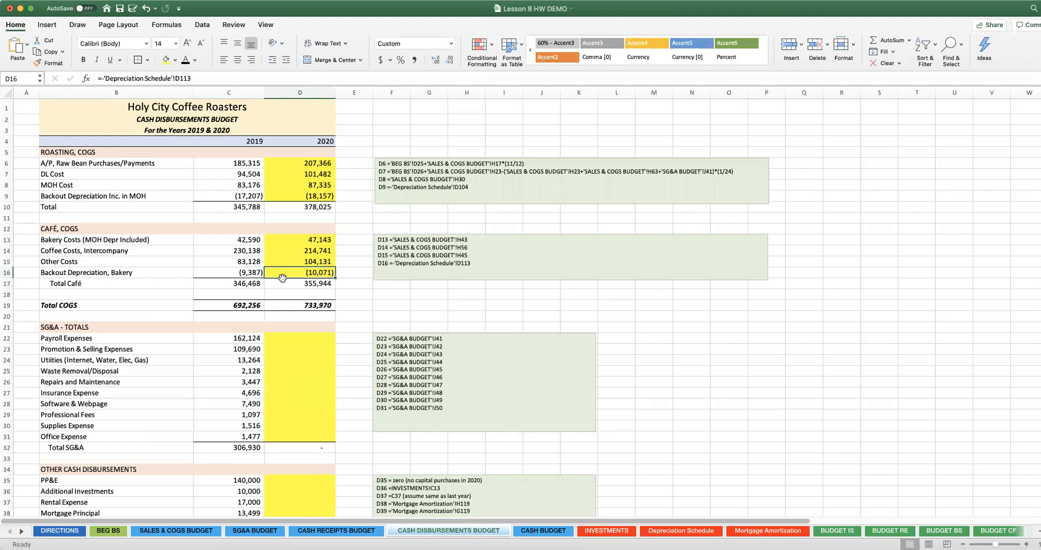
Change the intercompany coffee cost formula in D14 to ='SALES & COGS BUDGET'!H56
{"action": "left_click", "coordinate": [294, 253]}
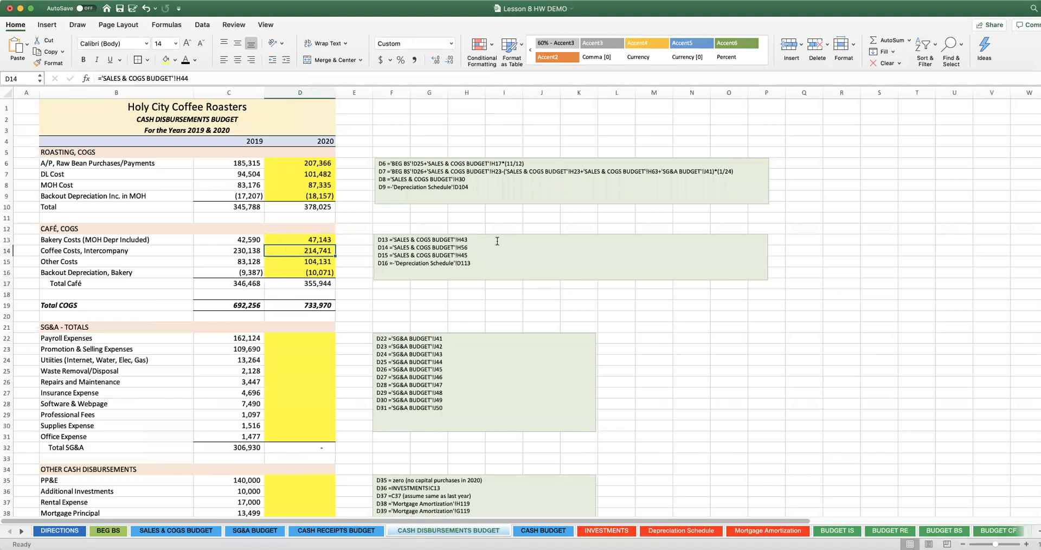
{"action": "left_click", "coordinate": [177, 80]}
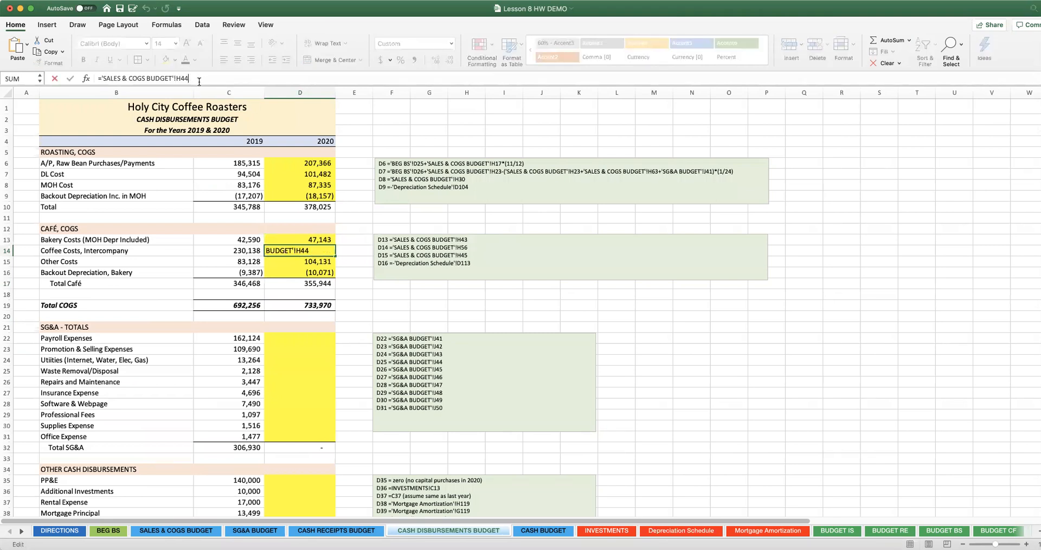
{"action": "key", "text": "BackSpace"}
{"action": "key", "text": "BackSpace"}
{"action": "key", "text": "Return"}
{"action": "key", "text": "Up"}
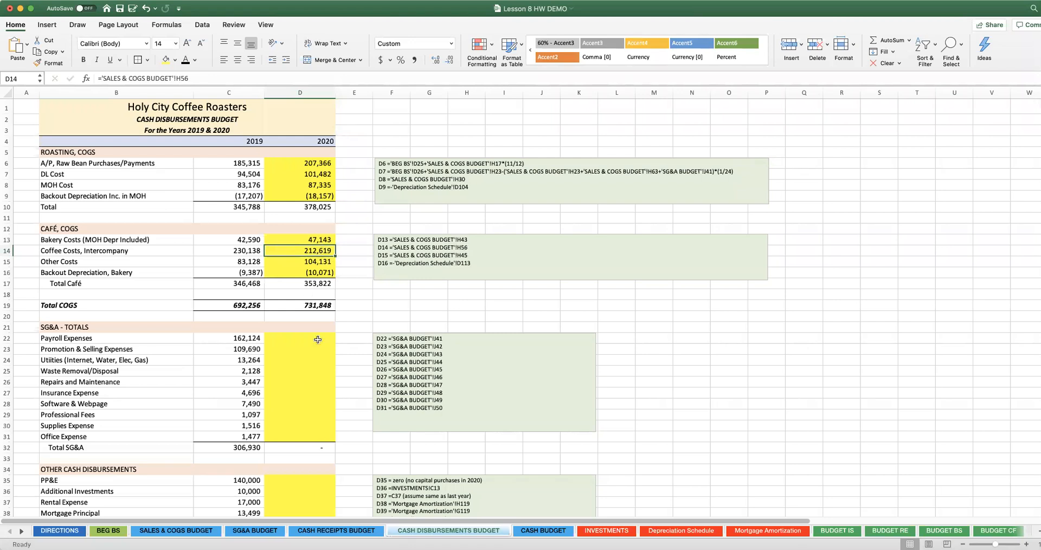
On the SALES & COGS BUDGET sheet, compare the café Coffee cost row with the Required Roasted Beans Purchases row that feeds D14
{"action": "left_click", "coordinate": [181, 531]}
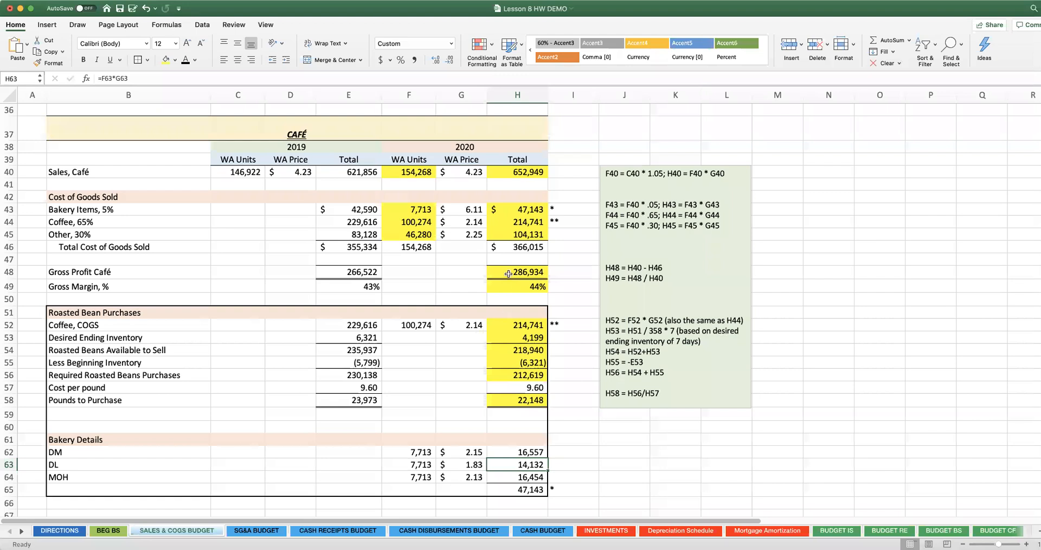
{"action": "scroll", "coordinate": [508, 274], "scroll_direction": "down", "scroll_amount": 1}
{"action": "left_click", "coordinate": [524, 204]}
{"action": "left_click", "coordinate": [99, 203]}
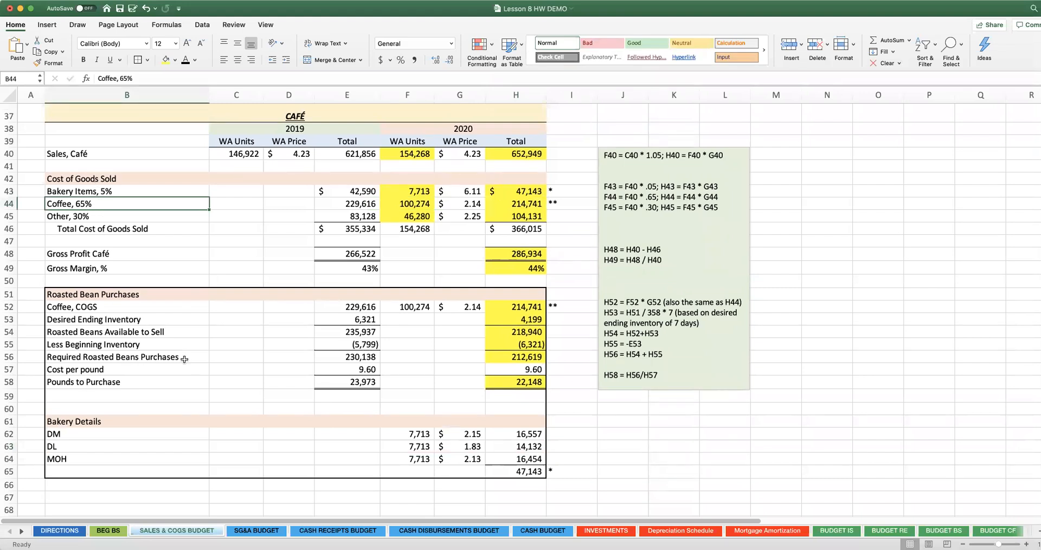
{"action": "left_click", "coordinate": [495, 354]}
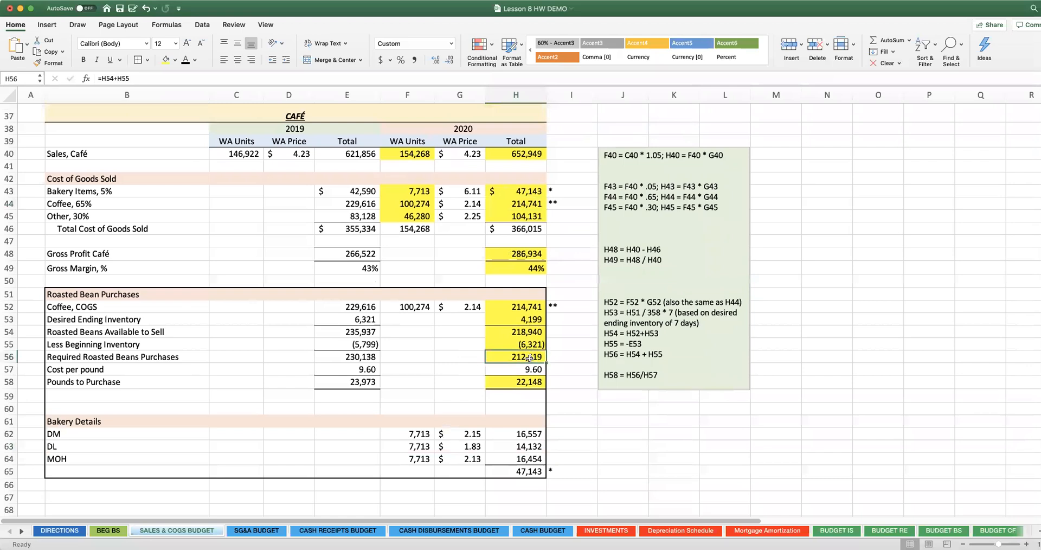
{"action": "left_click", "coordinate": [139, 357]}
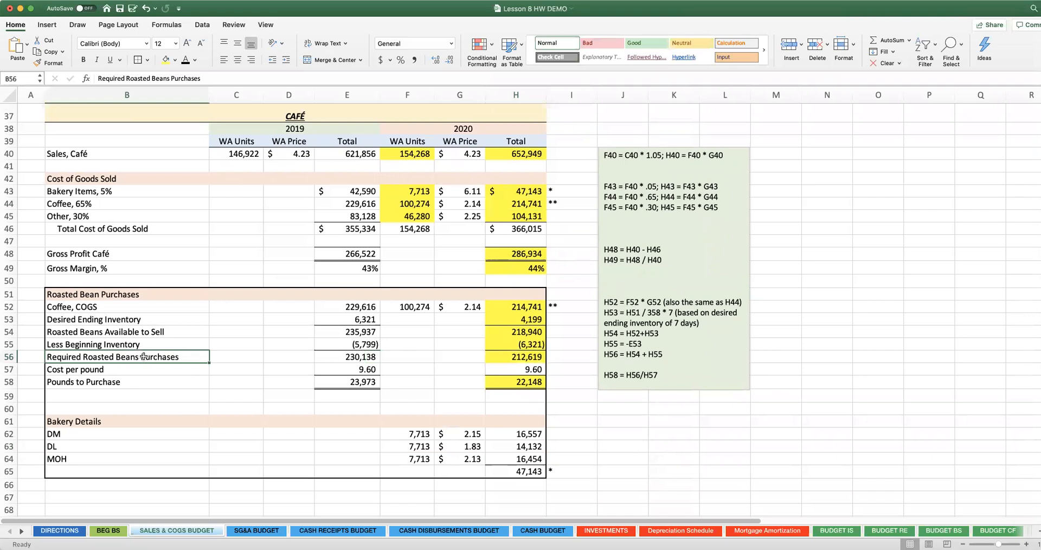
{"action": "left_click", "coordinate": [532, 356]}
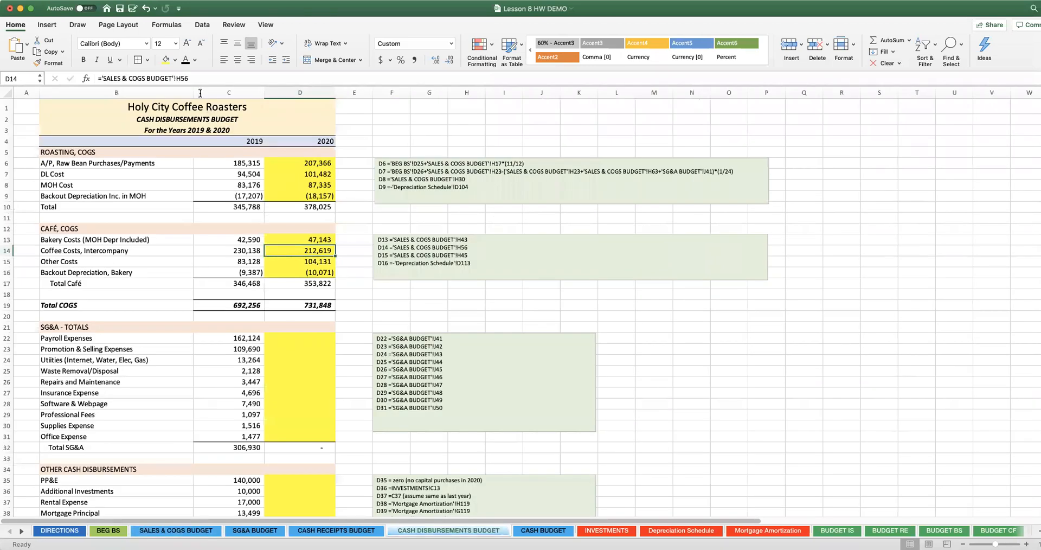
In D22 of the cash disbursements budget, link the 2020 Payroll Expenses with ='SG&A BUDGET'!J41
{"action": "left_click", "coordinate": [288, 337]}
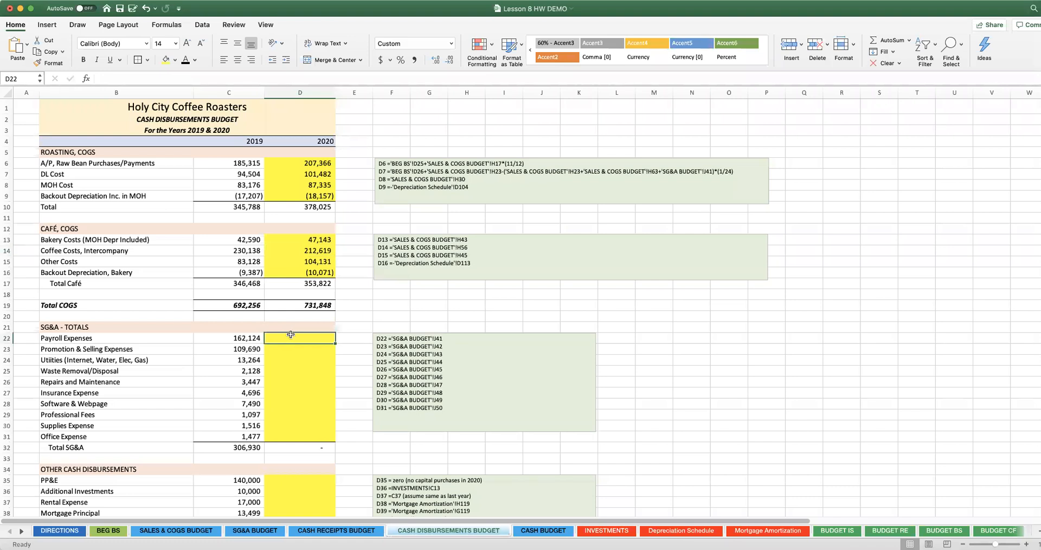
{"action": "type", "text": "="}
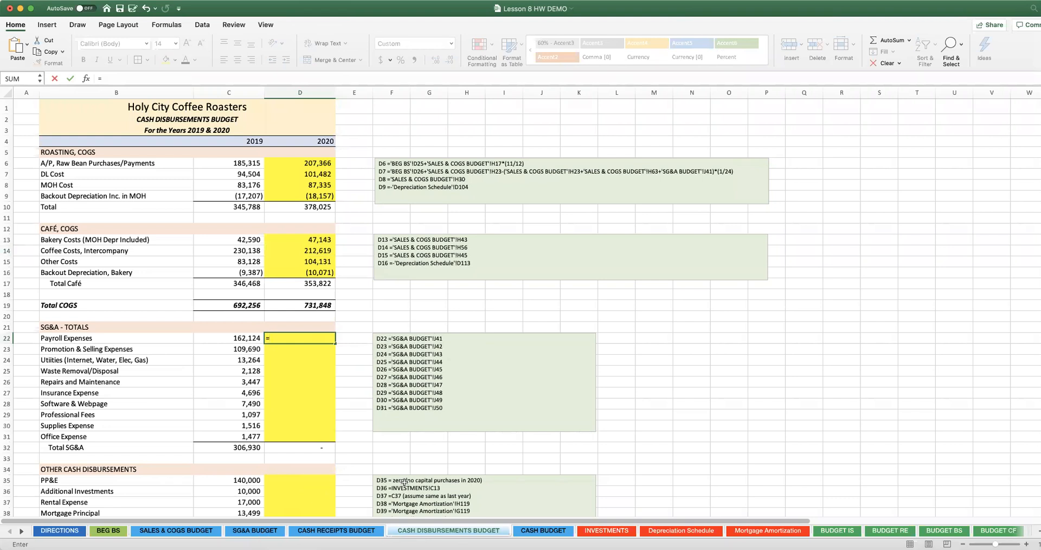
{"action": "left_click", "coordinate": [261, 531]}
{"action": "left_click", "coordinate": [567, 394]}
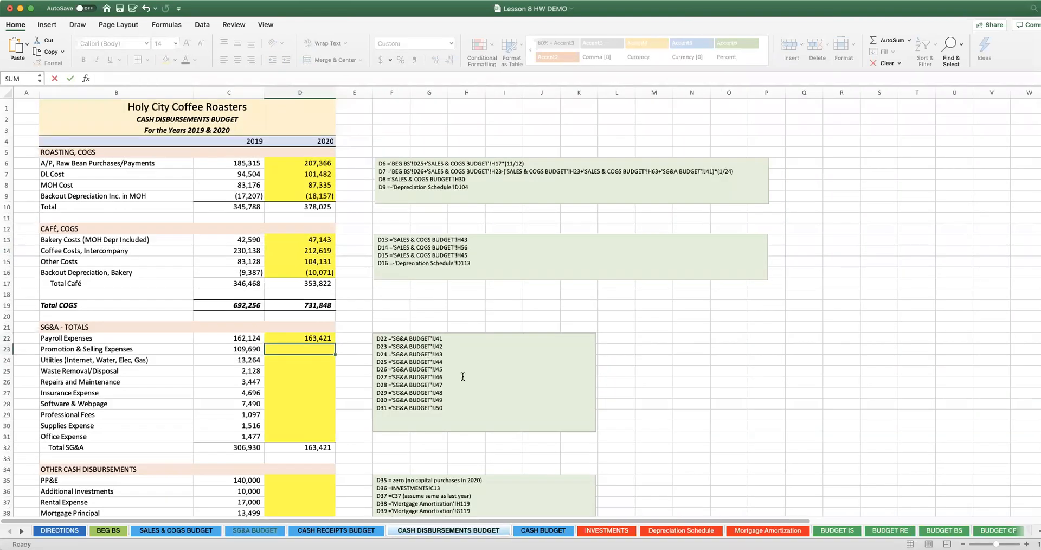
{"action": "key", "text": "Return"}
Copy the D22 formula down through D31 to fill the remaining 2020 SG&A expense lines
{"action": "left_click", "coordinate": [315, 337]}
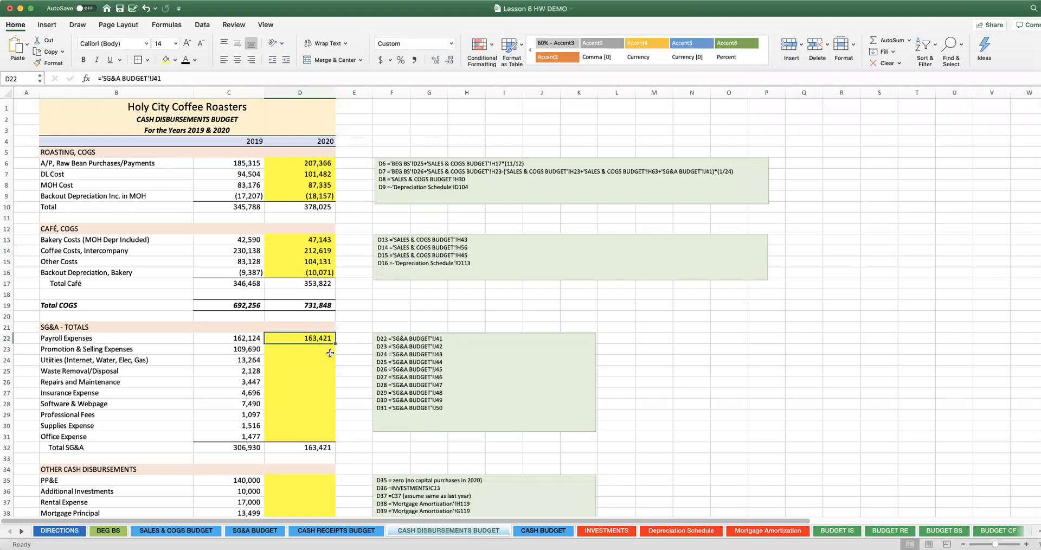
{"action": "left_click_drag", "start_coordinate": [335, 343], "coordinate": [332, 440]}
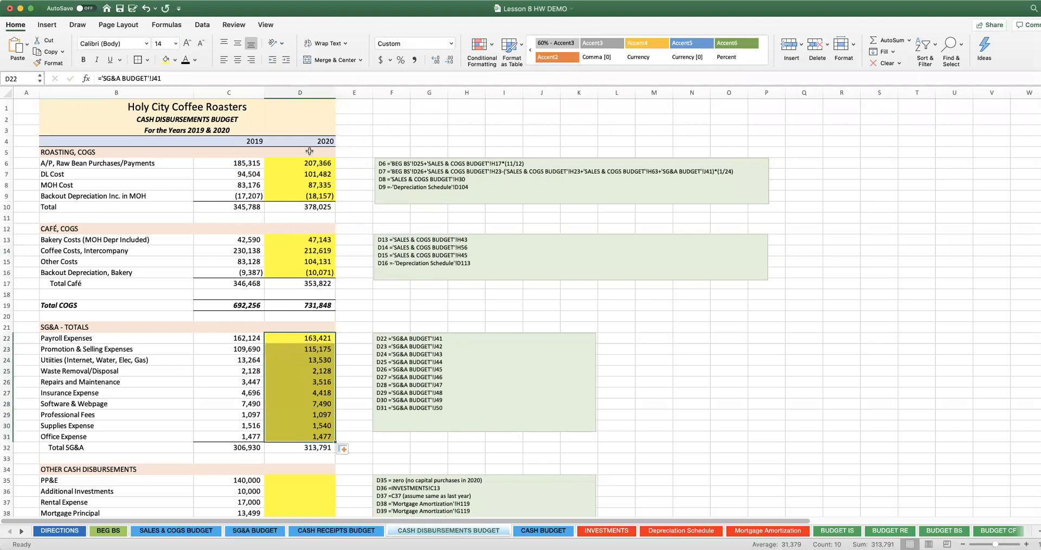
{"action": "left_click", "coordinate": [316, 250]}
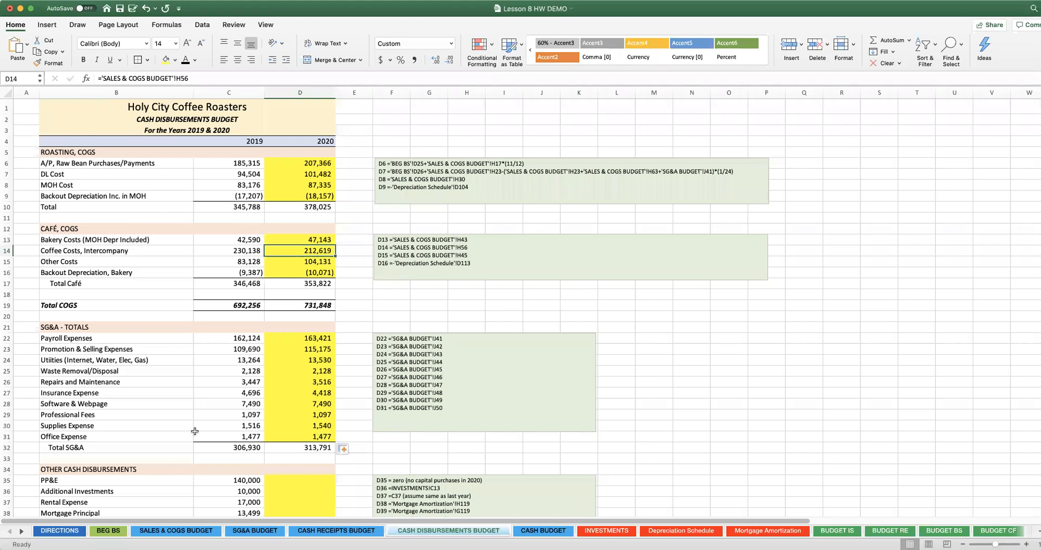
{"action": "left_click", "coordinate": [88, 436]}
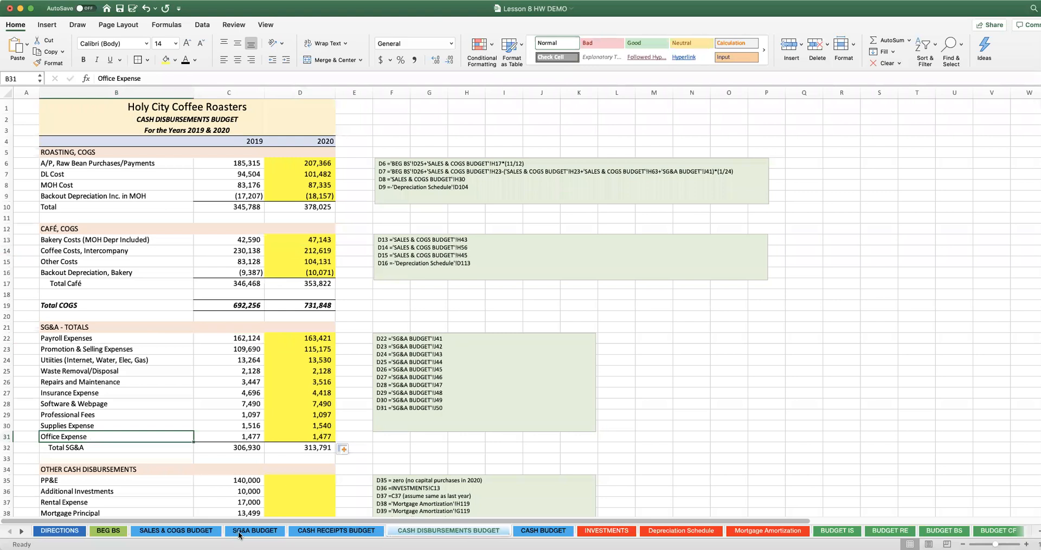
On the SG&A BUDGET sheet, check the Depreciation Expense row in the total SG&A section, and return to the cash disbursements budget
{"action": "left_click", "coordinate": [254, 530]}
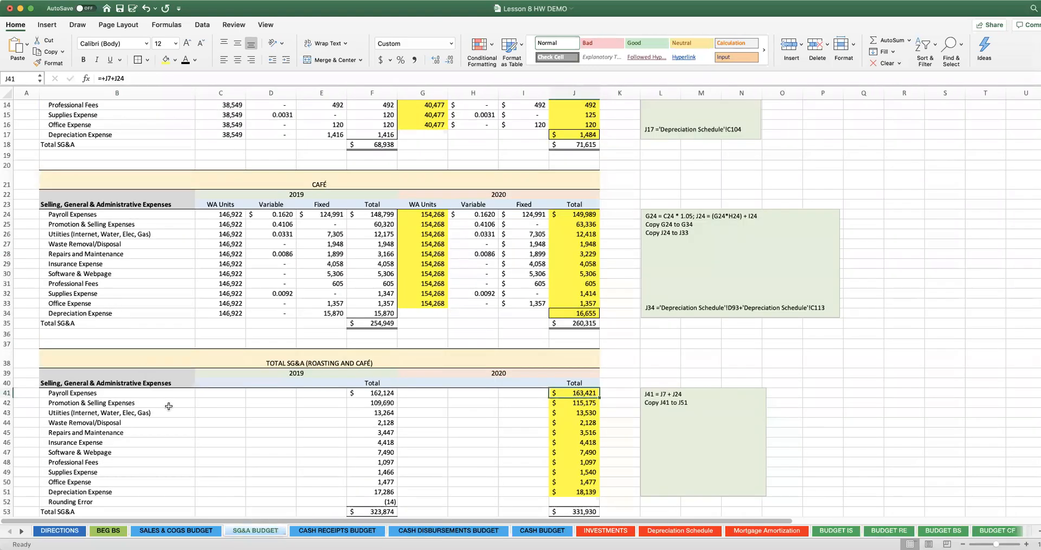
{"action": "left_click", "coordinate": [128, 492]}
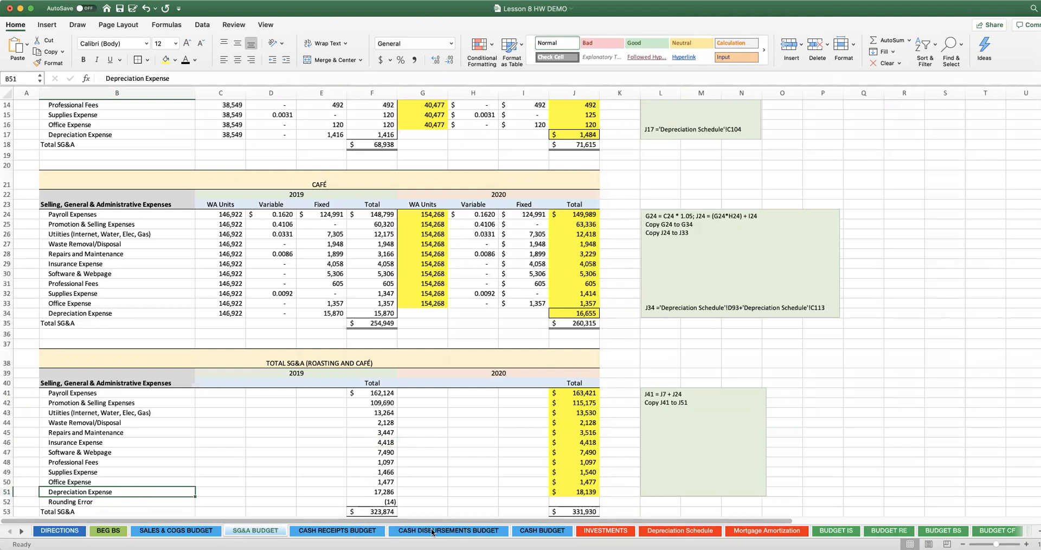
{"action": "left_click", "coordinate": [458, 533]}
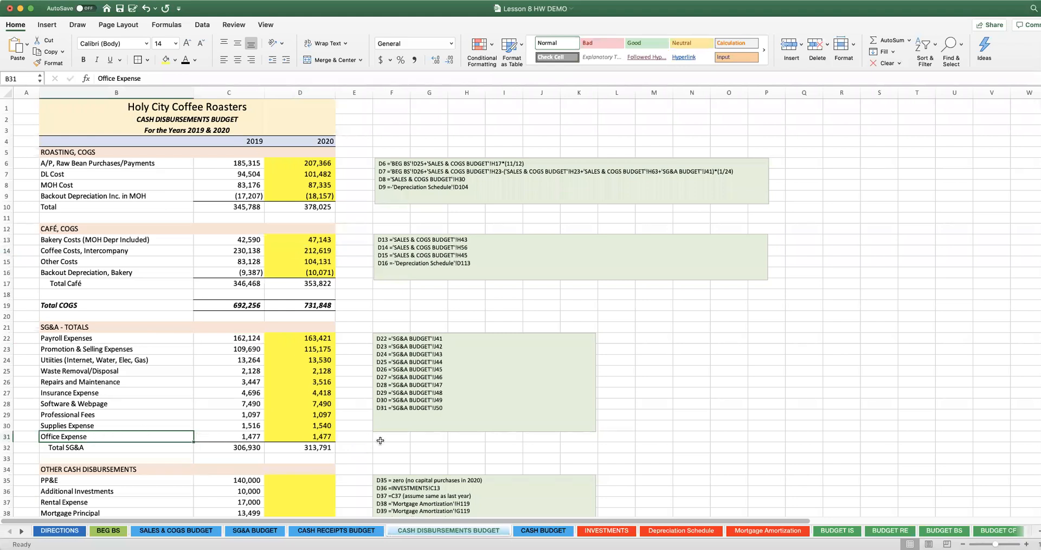
Enter 0 for the 2020 PP&E disbursement in D35 under Other Cash Disbursements
{"action": "scroll", "coordinate": [380, 440], "scroll_direction": "down", "scroll_amount": 5}
{"action": "left_click", "coordinate": [323, 375]}
{"action": "type", "text": "0"}
{"action": "key", "text": "Return"}
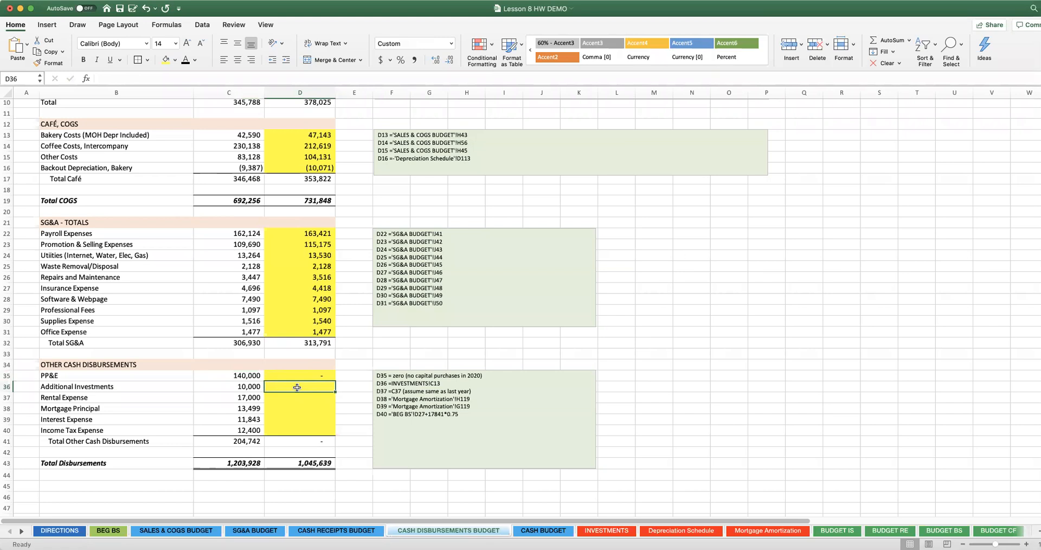
In D36, link the 2020 Additional Investments with =INVESTMENTS!C13
{"action": "type", "text": "="}
{"action": "left_click", "coordinate": [607, 531]}
{"action": "left_click", "coordinate": [170, 204]}
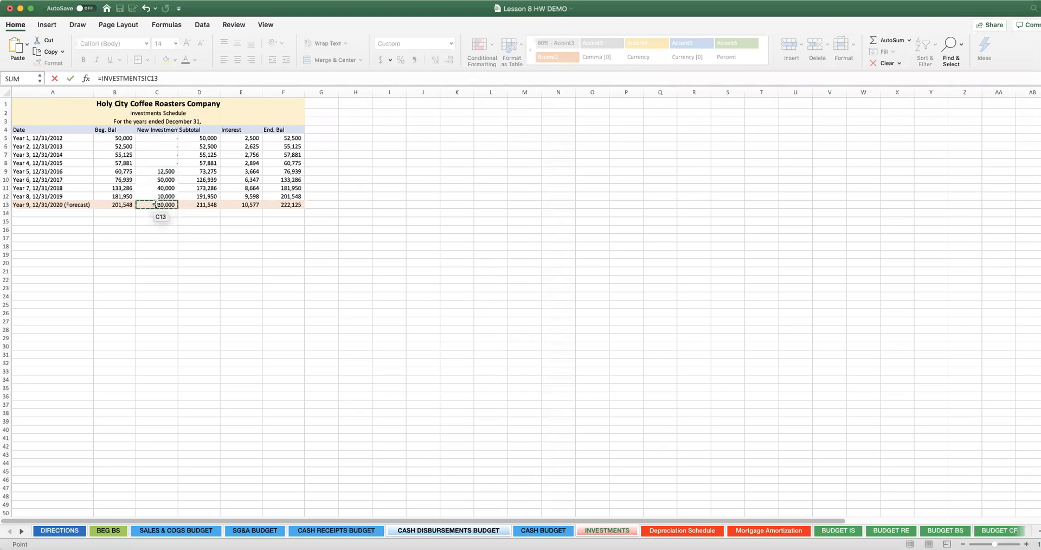
{"action": "key", "text": "Return"}
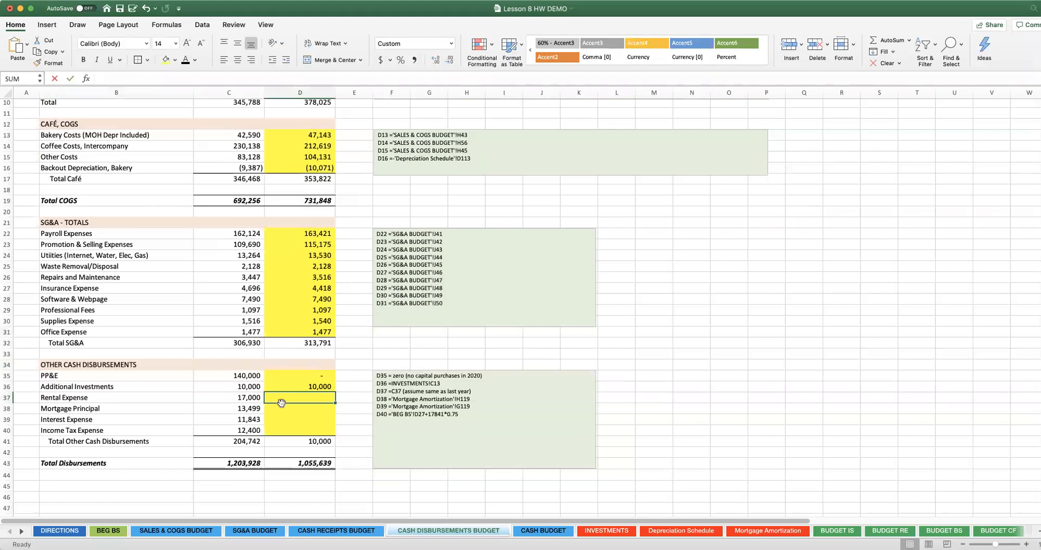
In D37, set the 2020 Rental Expense equal to the 2019 amount with =C37
{"action": "type", "text": "="}
{"action": "left_click", "coordinate": [238, 398]}
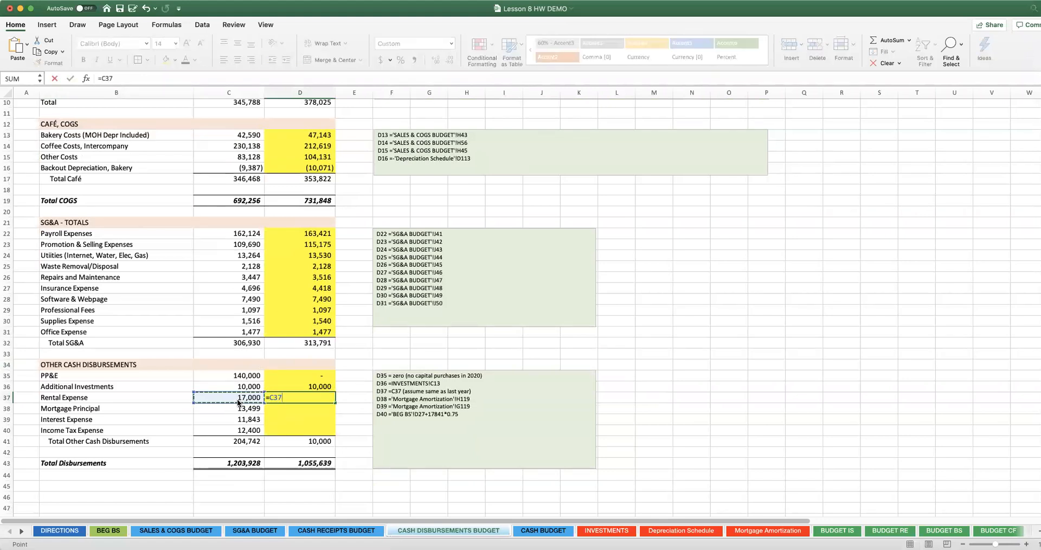
{"action": "key", "text": "Return"}
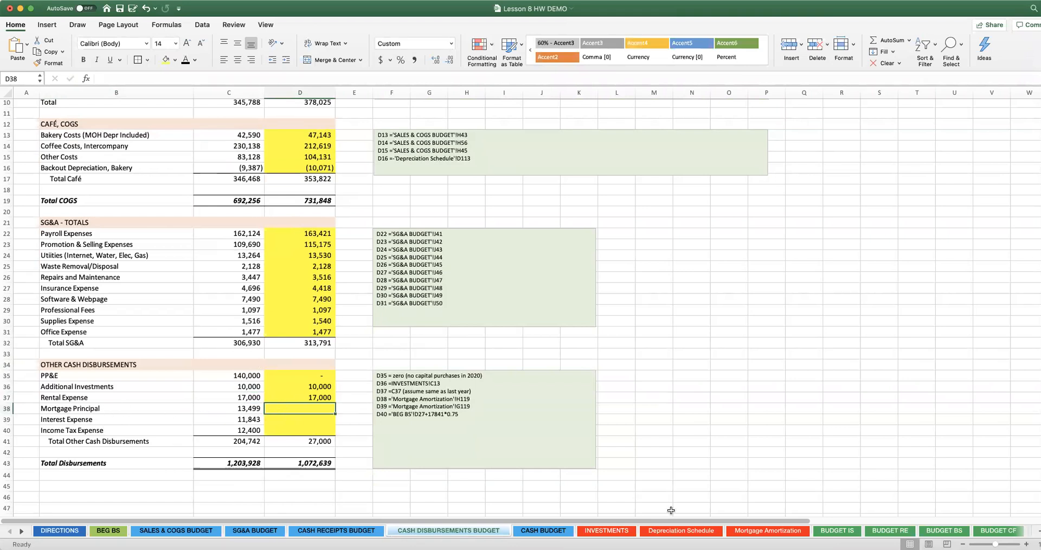
On the Mortgage Amortization sheet, inspect the 2020 principal formula in H119 and the interest formula in G119
{"action": "left_click", "coordinate": [763, 531]}
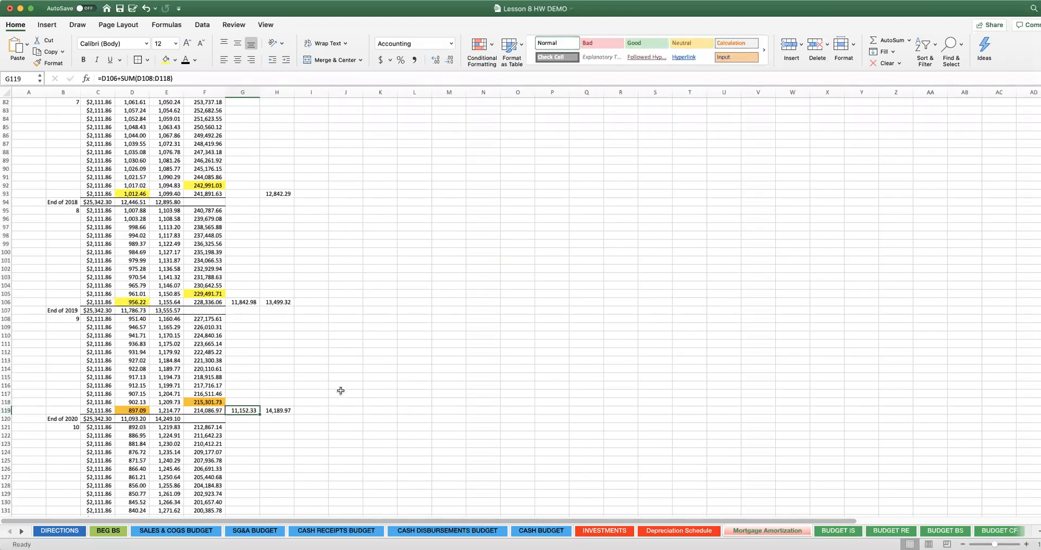
{"action": "scroll", "coordinate": [341, 390], "scroll_direction": "down", "scroll_amount": 3}
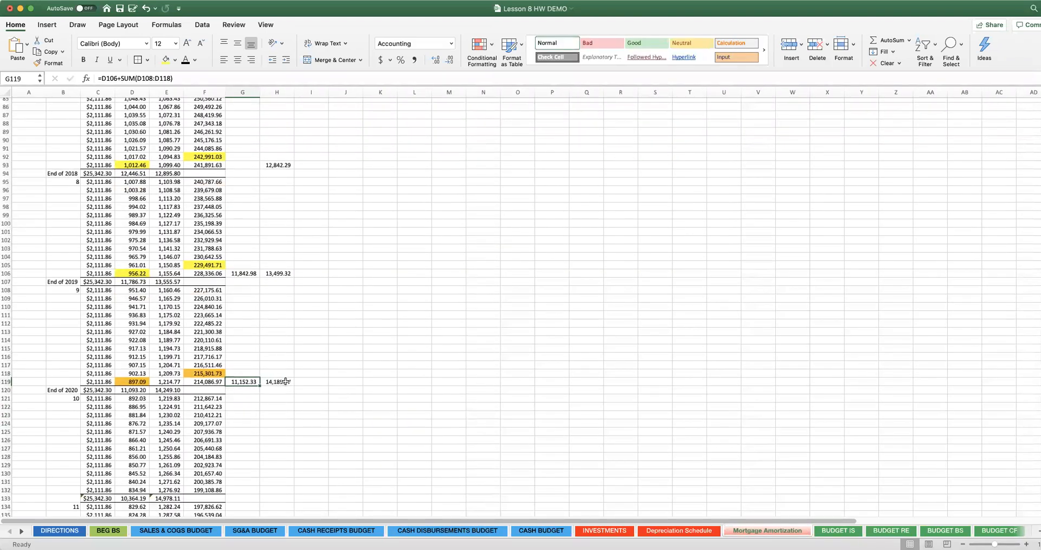
{"action": "left_click", "coordinate": [275, 381]}
{"action": "double_click", "coordinate": [276, 381]}
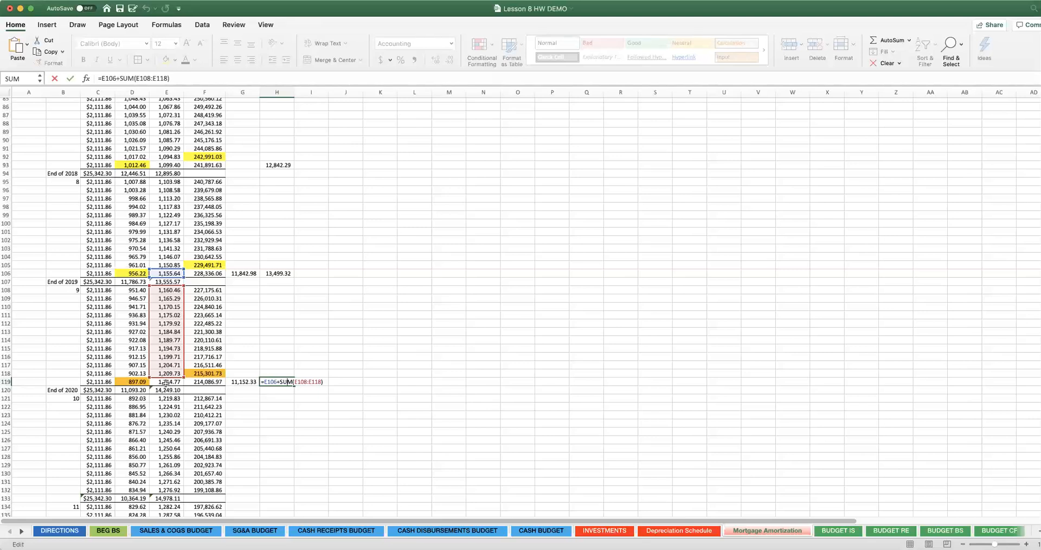
{"action": "left_click", "coordinate": [239, 381]}
{"action": "double_click", "coordinate": [240, 382]}
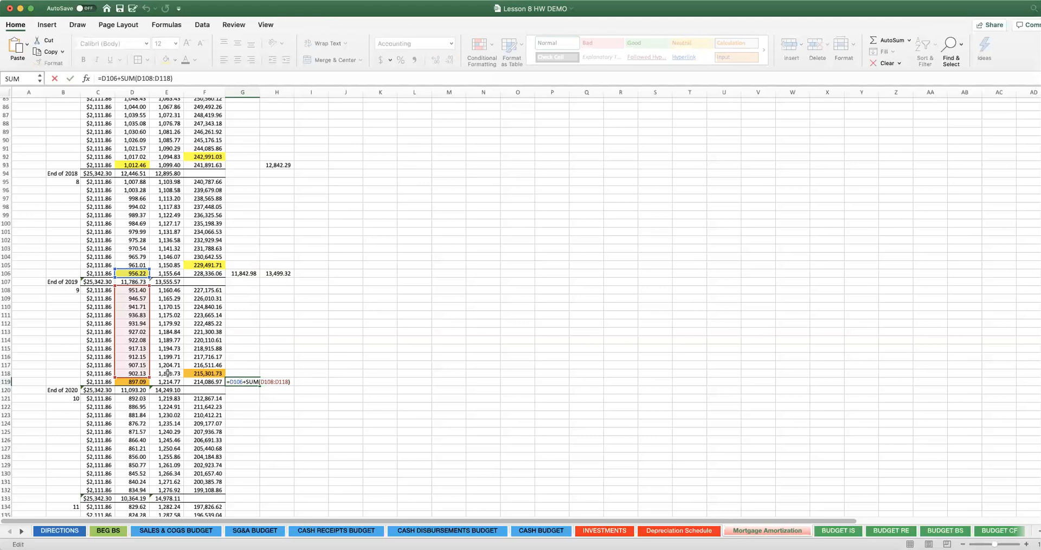
Trace the 2020 interest paid in G119 through D106 and D108:D118, and compare the December interest in D119 with the balance in F118
{"action": "left_click", "coordinate": [138, 271]}
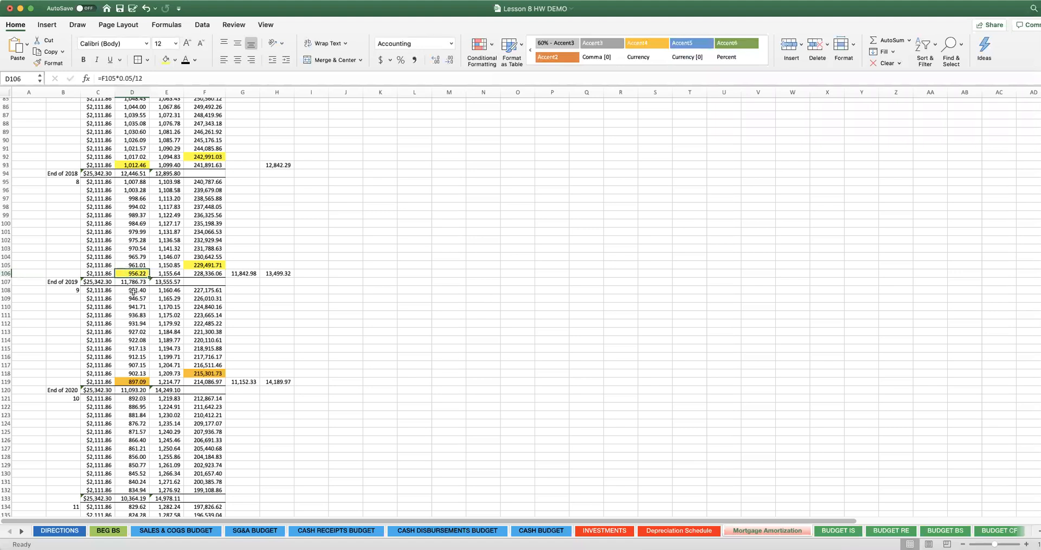
{"action": "left_click_drag", "start_coordinate": [132, 290], "coordinate": [132, 370]}
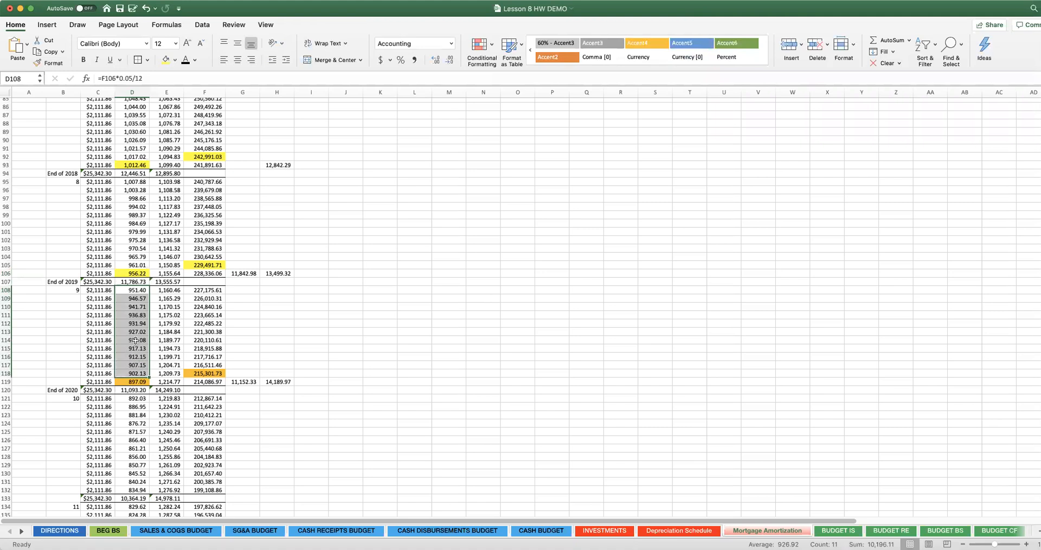
{"action": "left_click", "coordinate": [130, 381]}
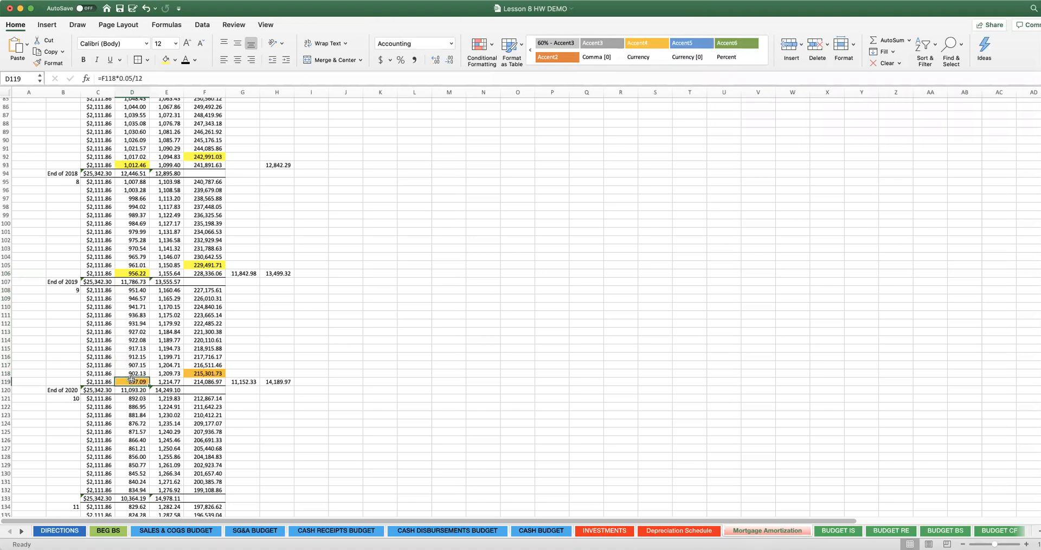
{"action": "left_click", "coordinate": [213, 371]}
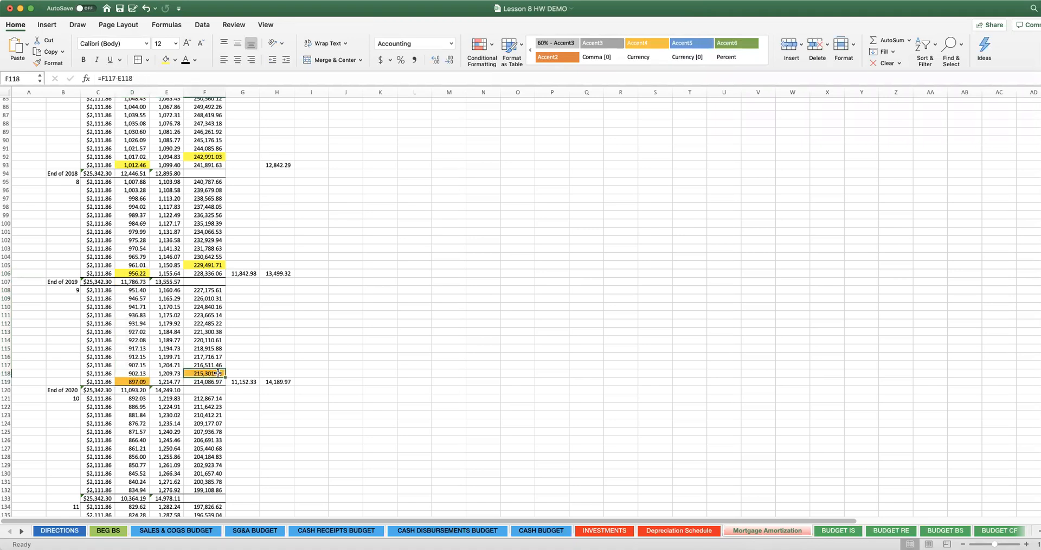
{"action": "left_click", "coordinate": [135, 380]}
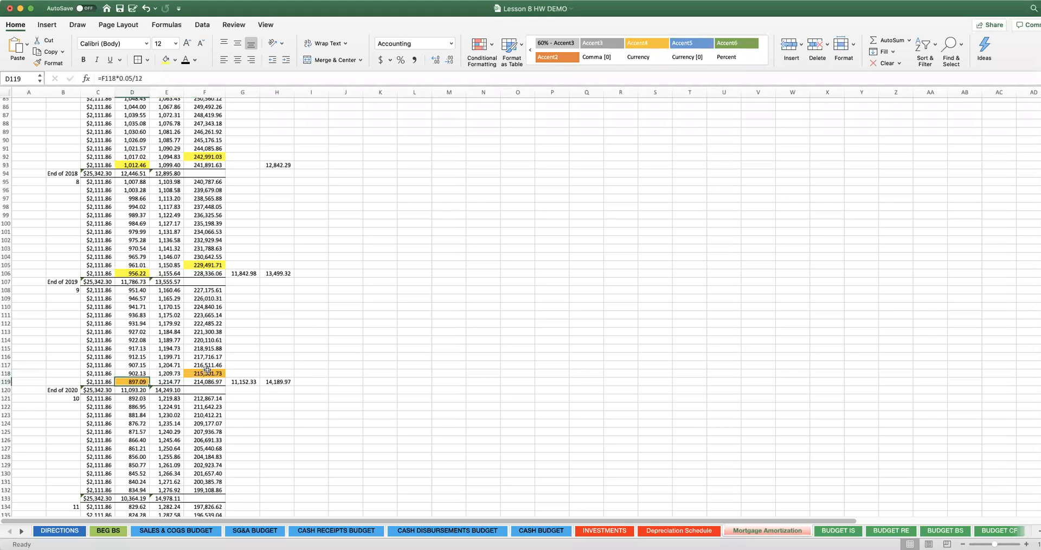
{"action": "left_click", "coordinate": [209, 371]}
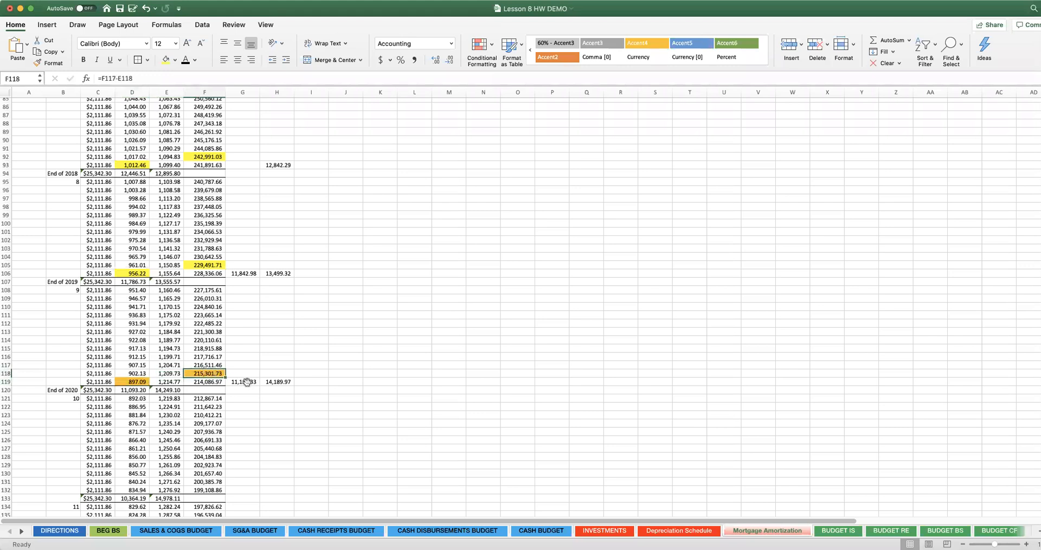
{"action": "left_click", "coordinate": [244, 383]}
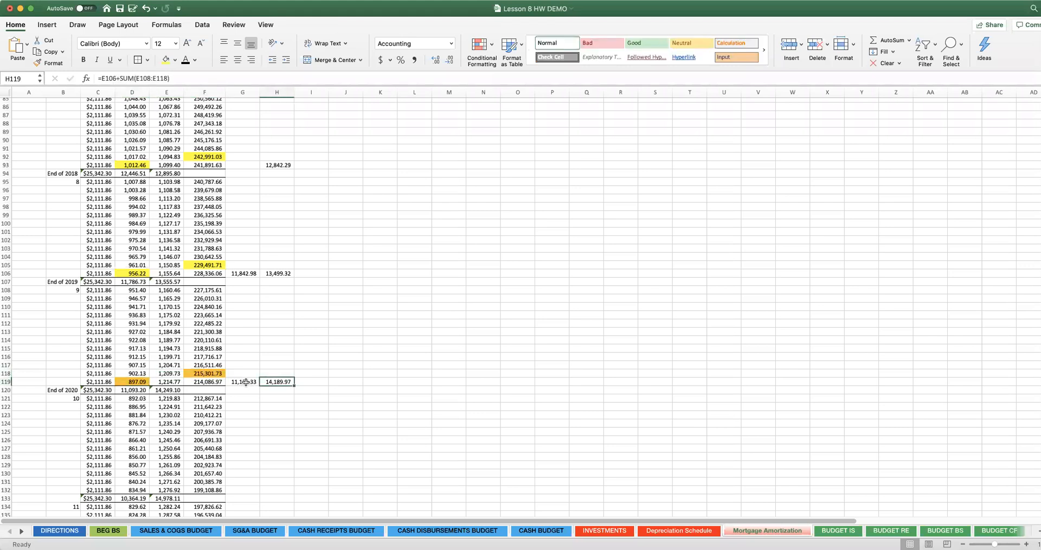
In D38 of the cash disbursements budget, link the 2020 Mortgage Principal with ='Mortgage Amortization'!H119
{"action": "left_click", "coordinate": [448, 531]}
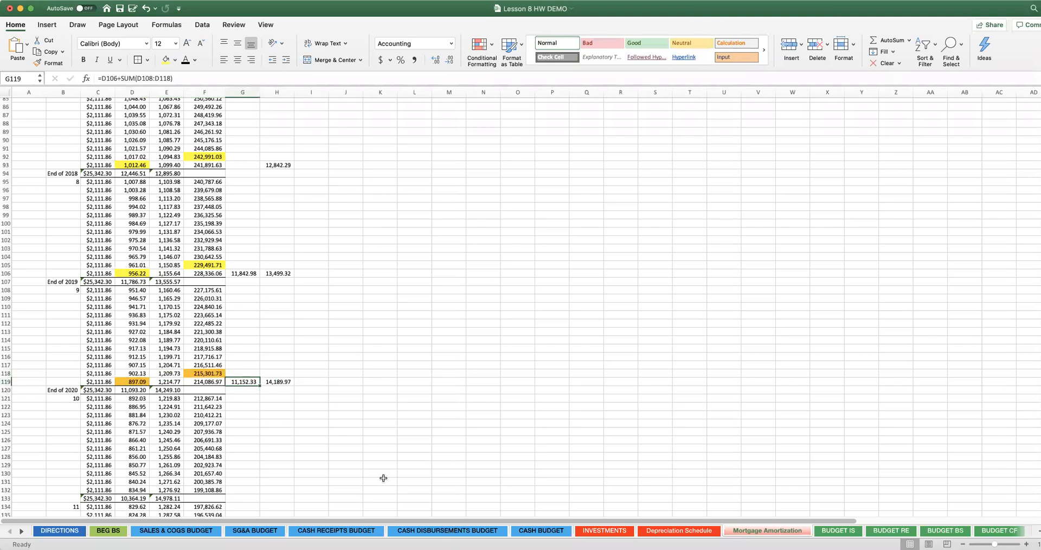
{"action": "type", "text": "="}
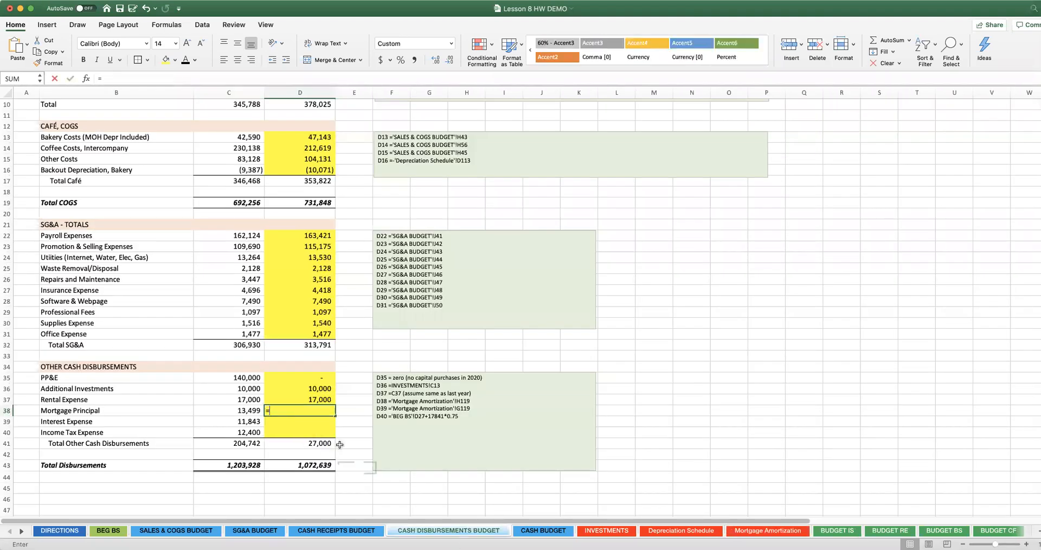
{"action": "left_click", "coordinate": [738, 531]}
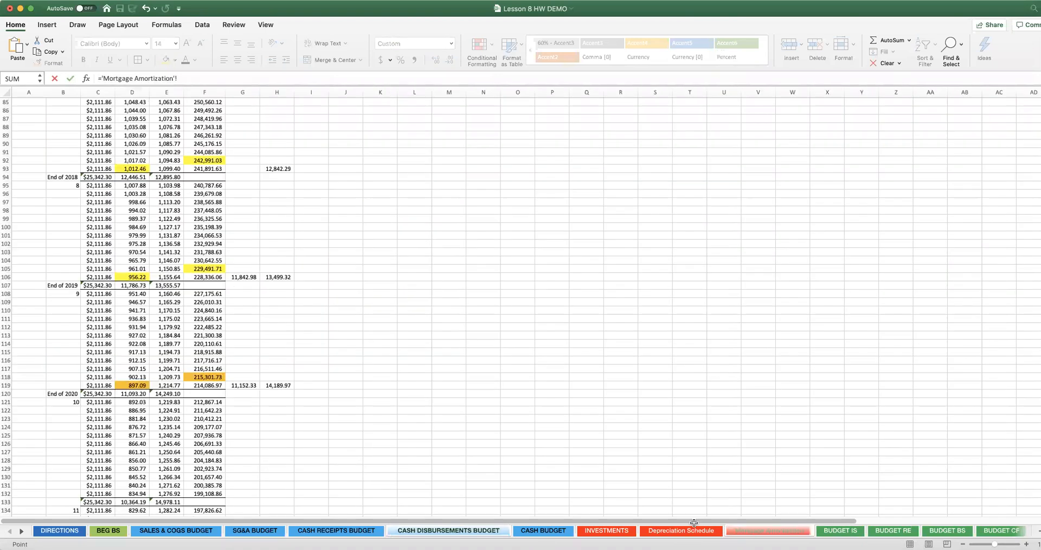
{"action": "left_click", "coordinate": [277, 385]}
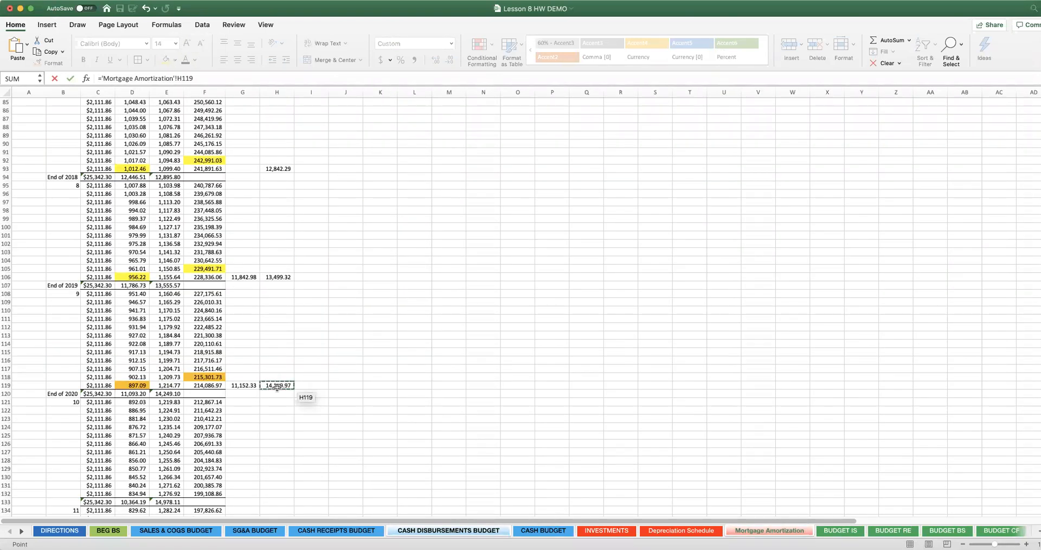
{"action": "key", "text": "Return"}
In D39, link the 2020 Interest Expense with ='Mortgage Amortization'!G119
{"action": "type", "text": "="}
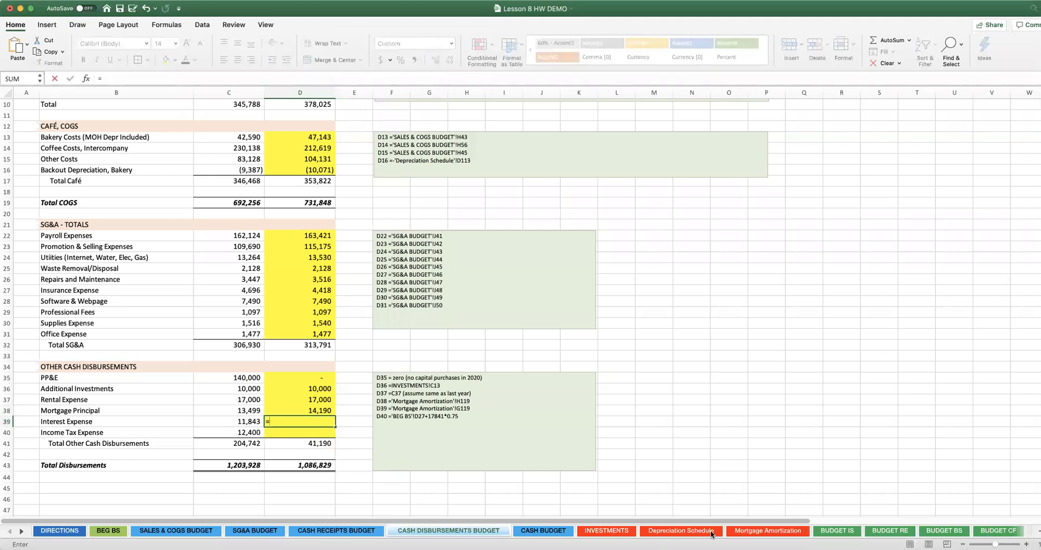
{"action": "left_click", "coordinate": [753, 531]}
{"action": "left_click", "coordinate": [243, 386]}
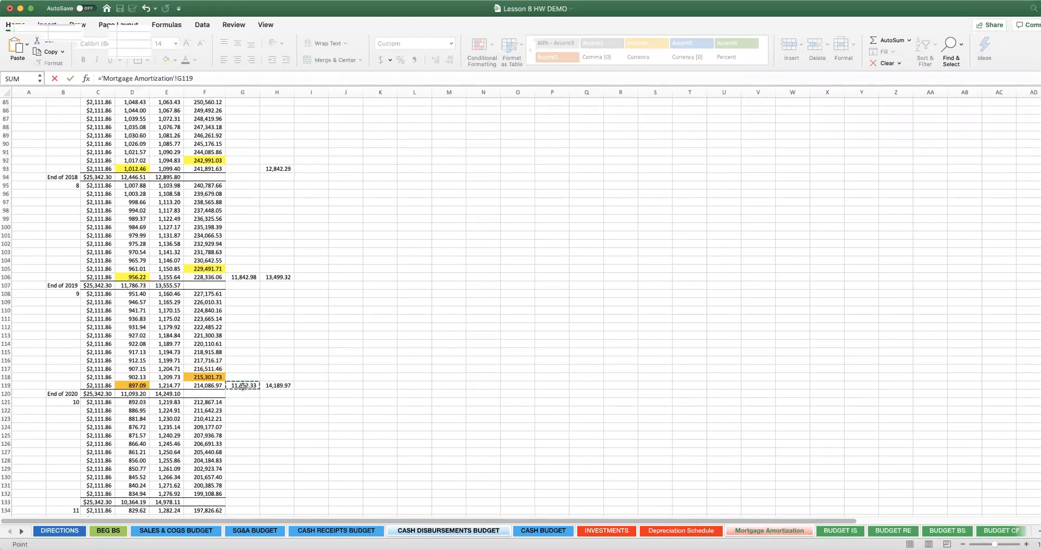
{"action": "key", "text": "Return"}
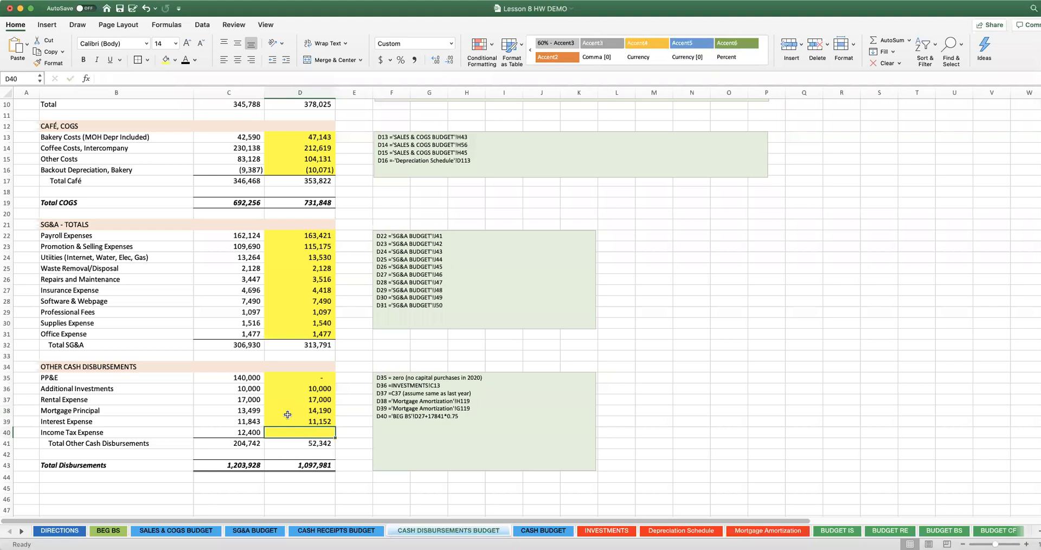
In D40, calculate the 2020 Income Tax Expense with ='BEG BS'!D27+17841*0.75
{"action": "type", "text": "="}
{"action": "left_click", "coordinate": [111, 530]}
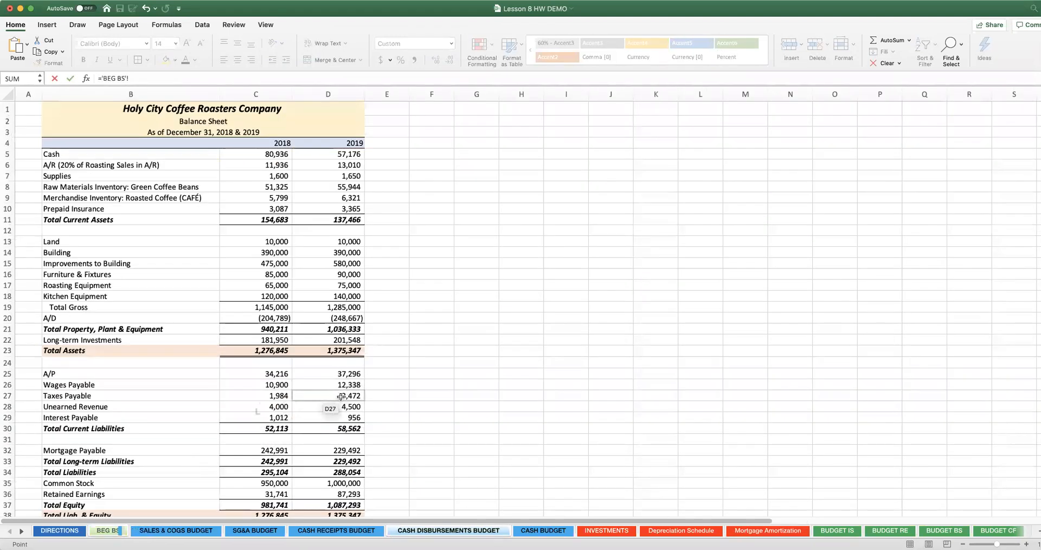
{"action": "left_click", "coordinate": [341, 396]}
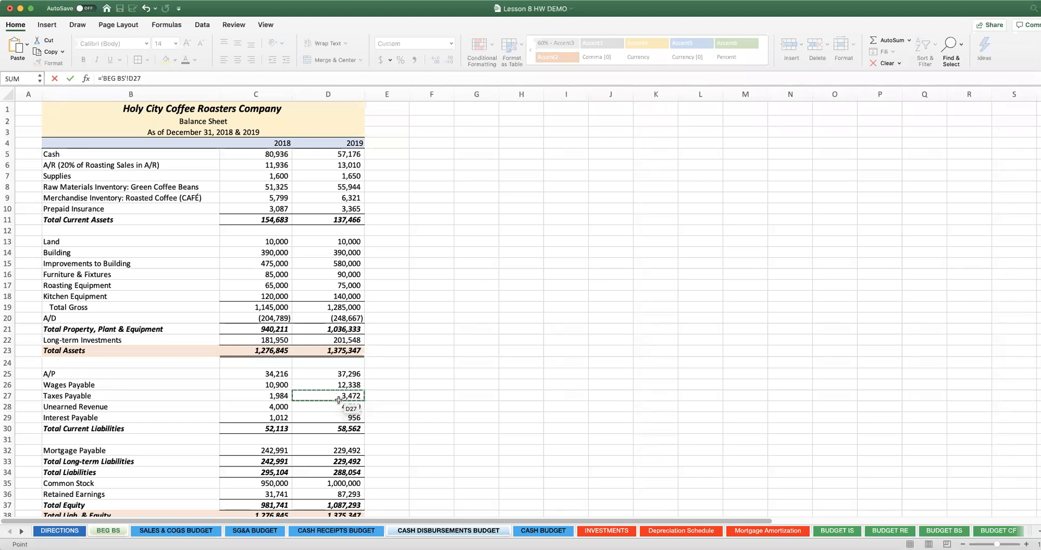
{"action": "type", "text": "+"}
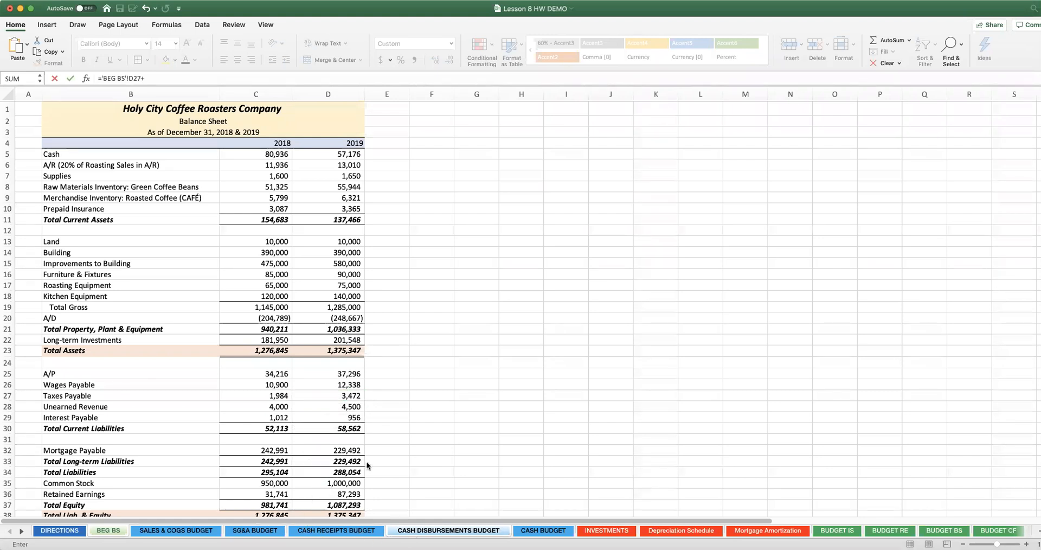
{"action": "left_click", "coordinate": [412, 532]}
{"action": "left_click_drag", "start_coordinate": [246, 78], "coordinate": [146, 74]}
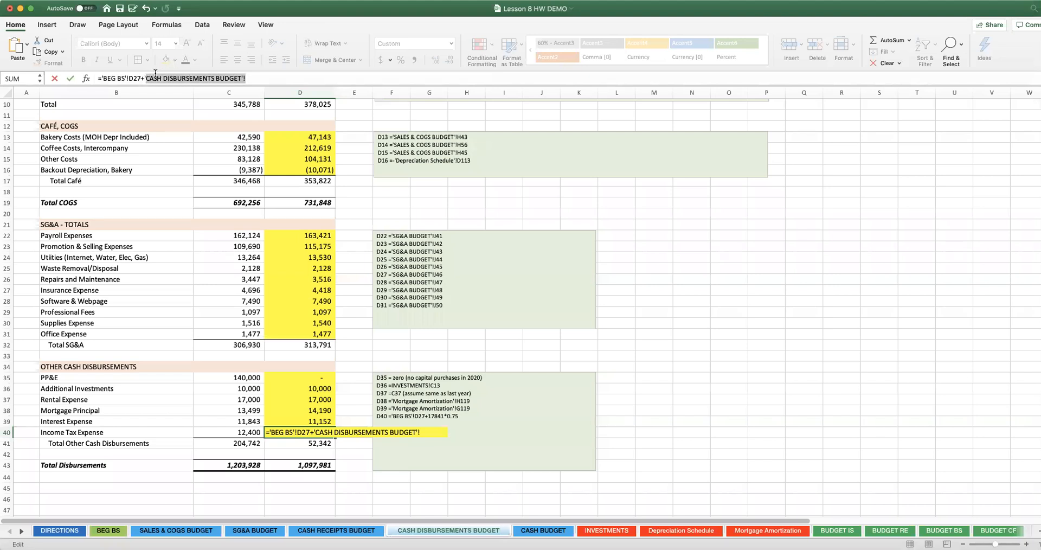
{"action": "key", "text": "BackSpace"}
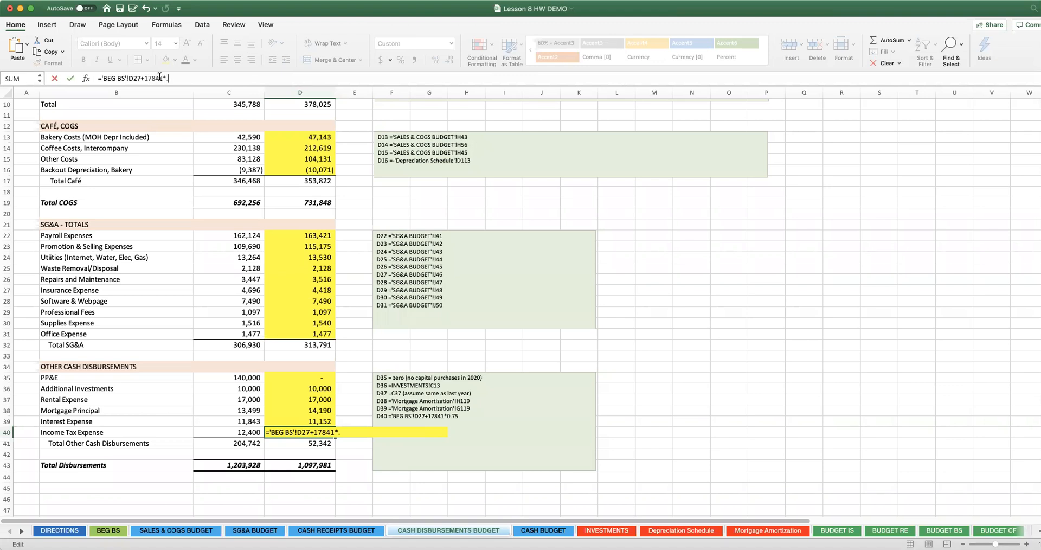
{"action": "key", "text": "Return"}
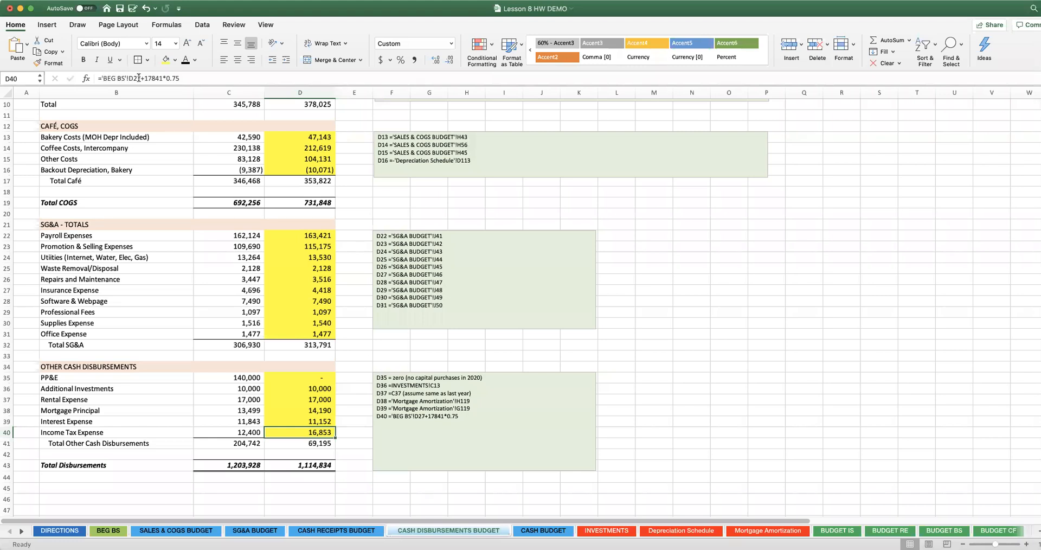
Review the income tax formula in D40 and the 2020 section totals of the cash disbursements budget
{"action": "left_click", "coordinate": [182, 77]}
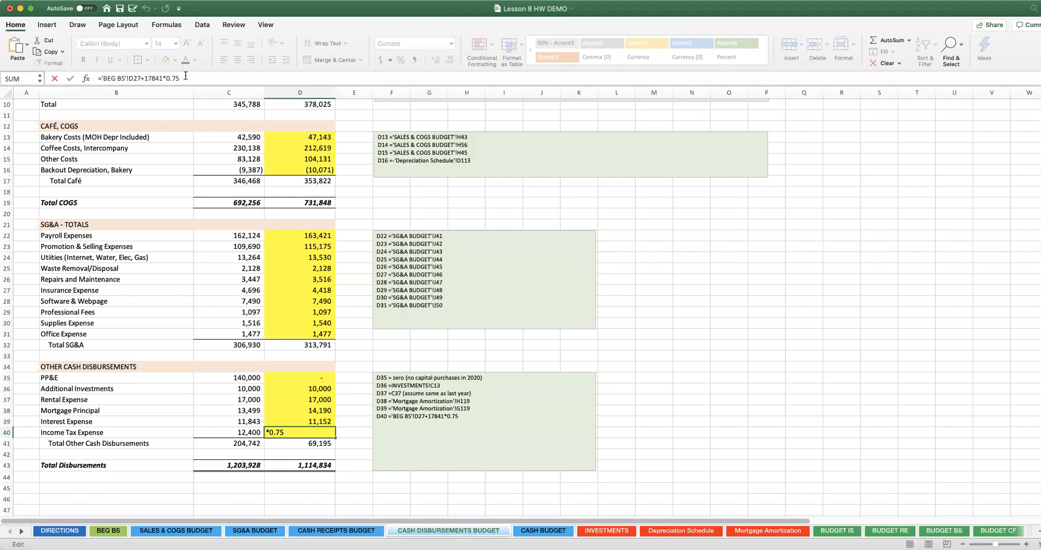
{"action": "key", "text": "Return"}
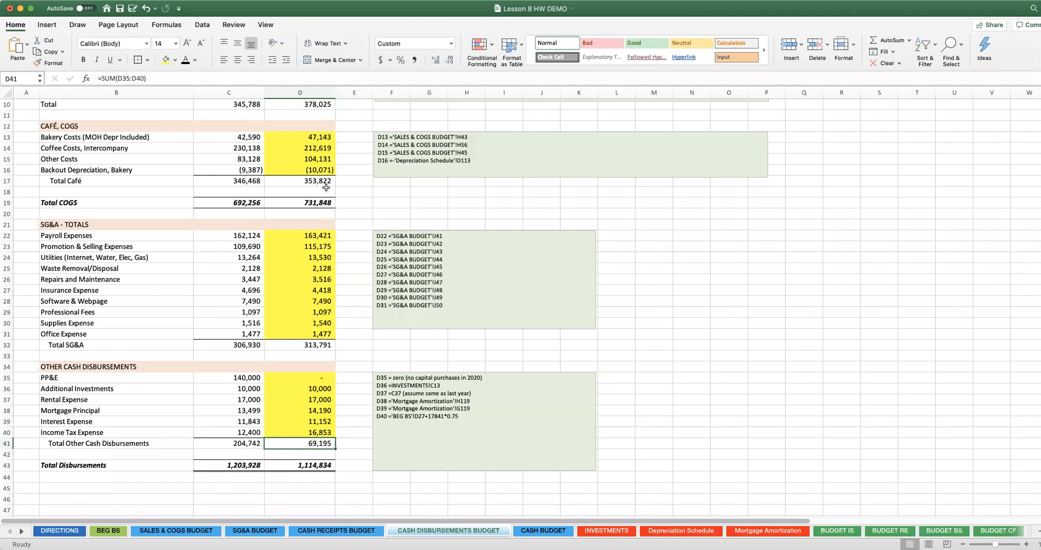
{"action": "scroll", "coordinate": [323, 179], "scroll_direction": "up", "scroll_amount": 2}
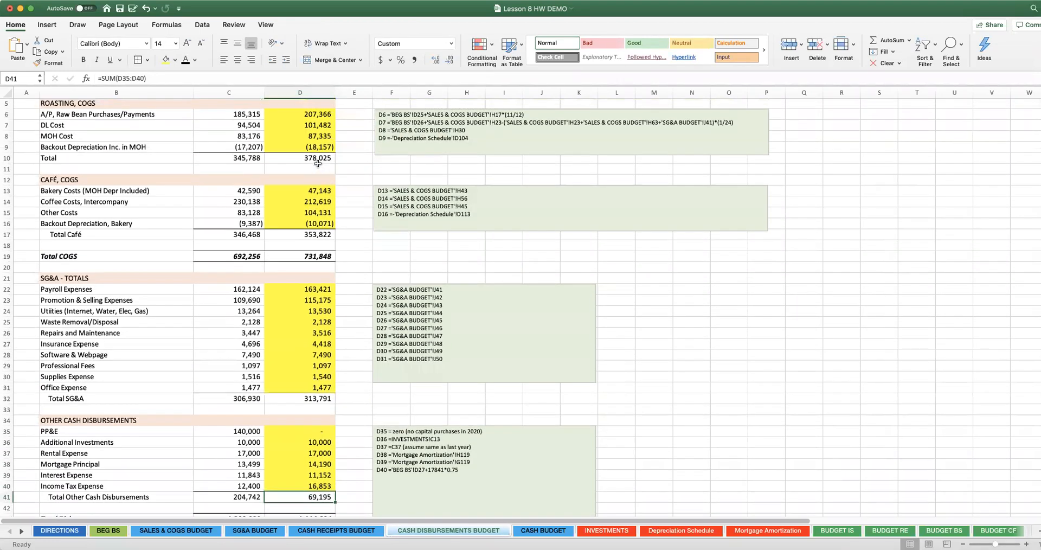
In D6 of the total cash budget, link the 2020 cash receipts with ='CASH RECEIPTS BUDGET'!D21
{"action": "scroll", "coordinate": [317, 162], "scroll_direction": "up", "scroll_amount": 1}
{"action": "left_click", "coordinate": [305, 166]}
{"action": "scroll", "coordinate": [340, 165], "scroll_direction": "up", "scroll_amount": 1}
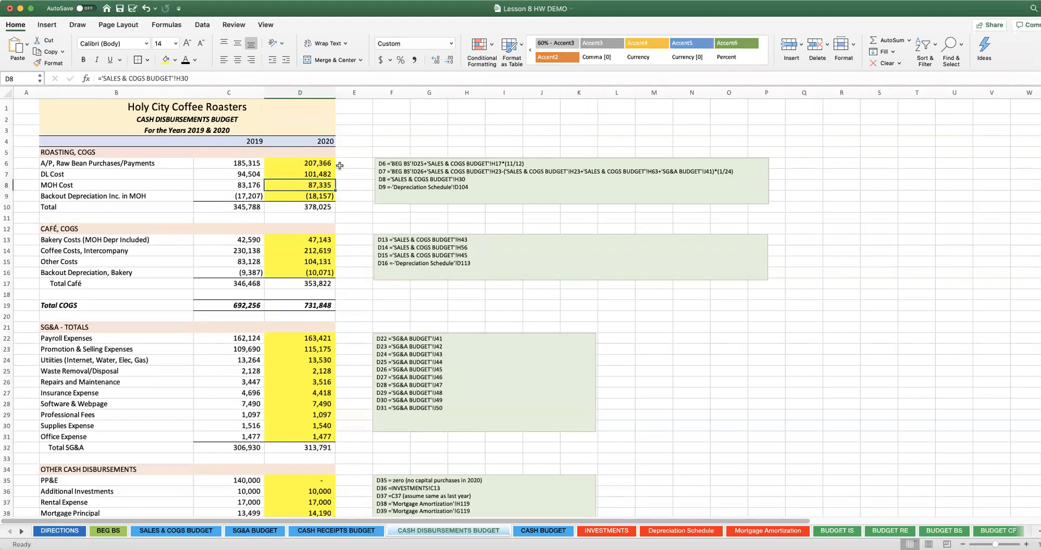
{"action": "scroll", "coordinate": [340, 165], "scroll_direction": "down", "scroll_amount": 5}
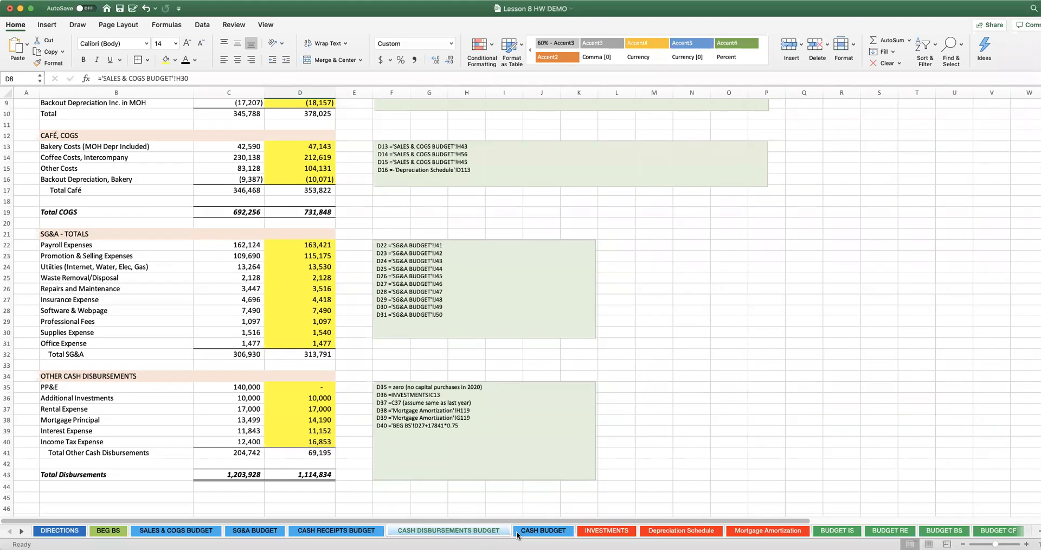
{"action": "left_click", "coordinate": [532, 531]}
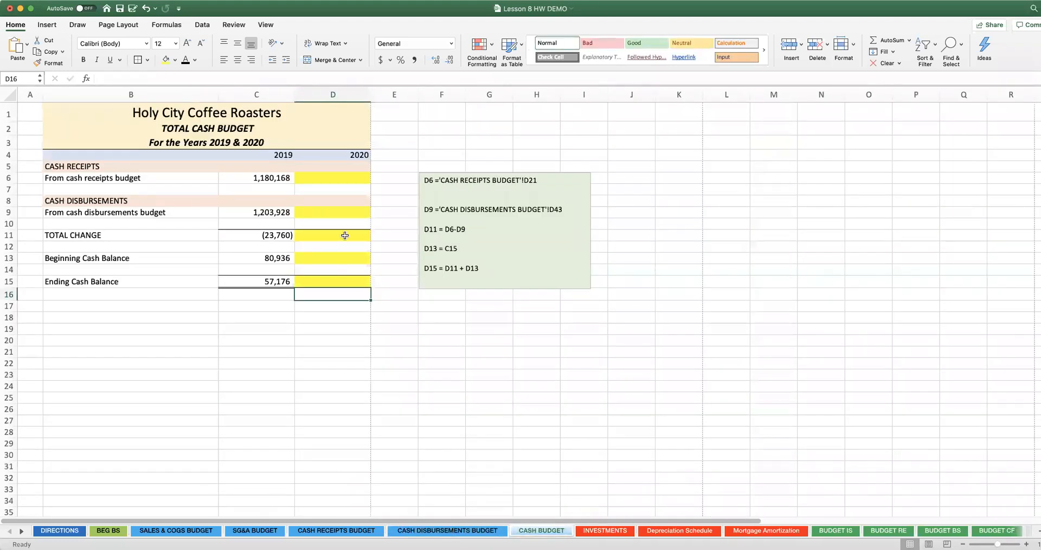
{"action": "left_click", "coordinate": [321, 177]}
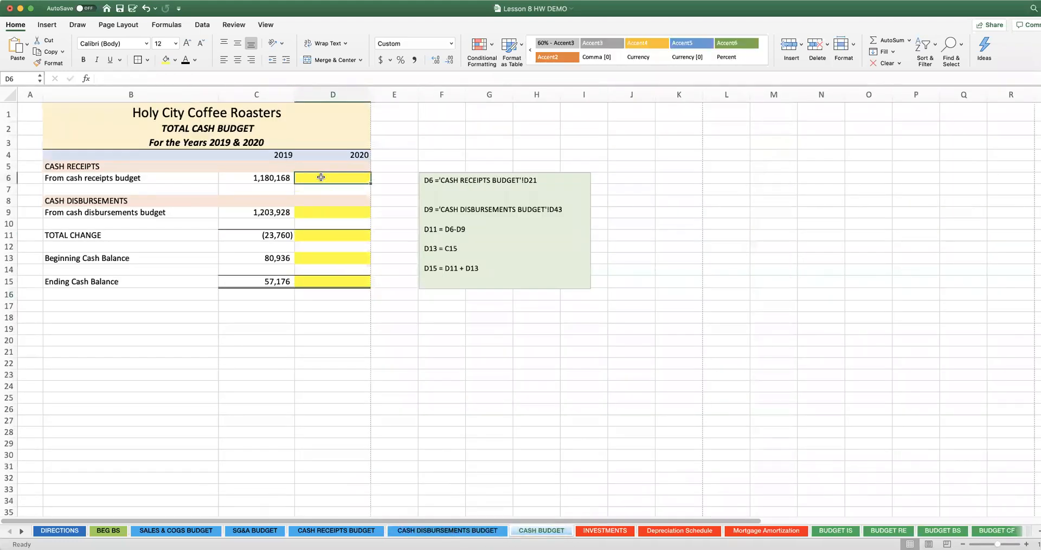
{"action": "type", "text": "="}
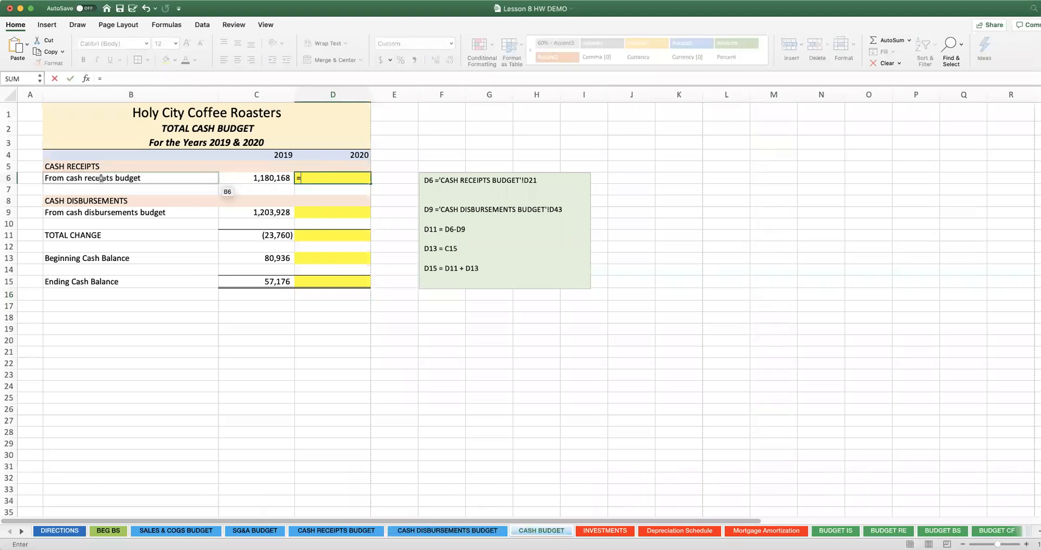
{"action": "left_click", "coordinate": [350, 531]}
{"action": "left_click", "coordinate": [292, 313]}
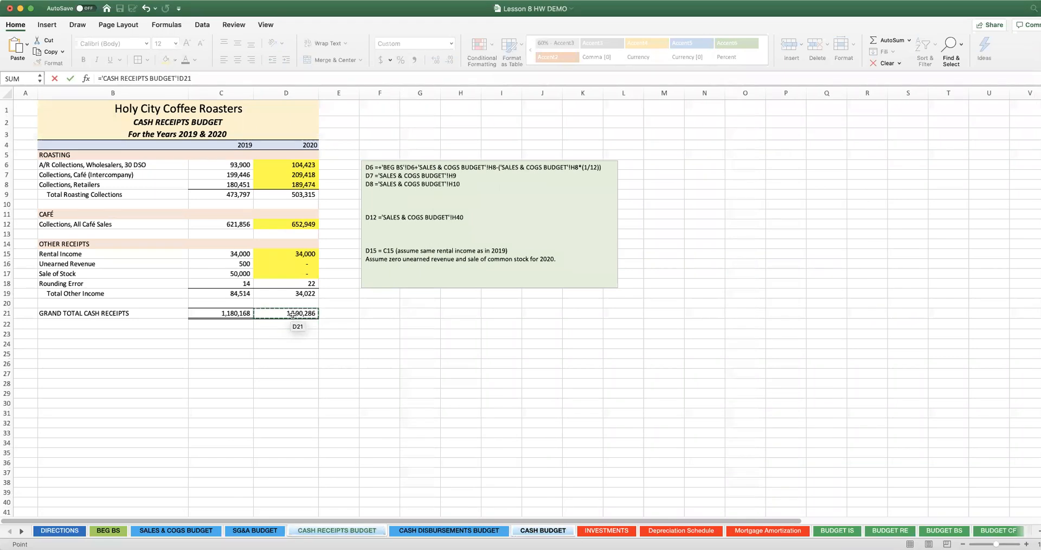
{"action": "key", "text": "Return"}
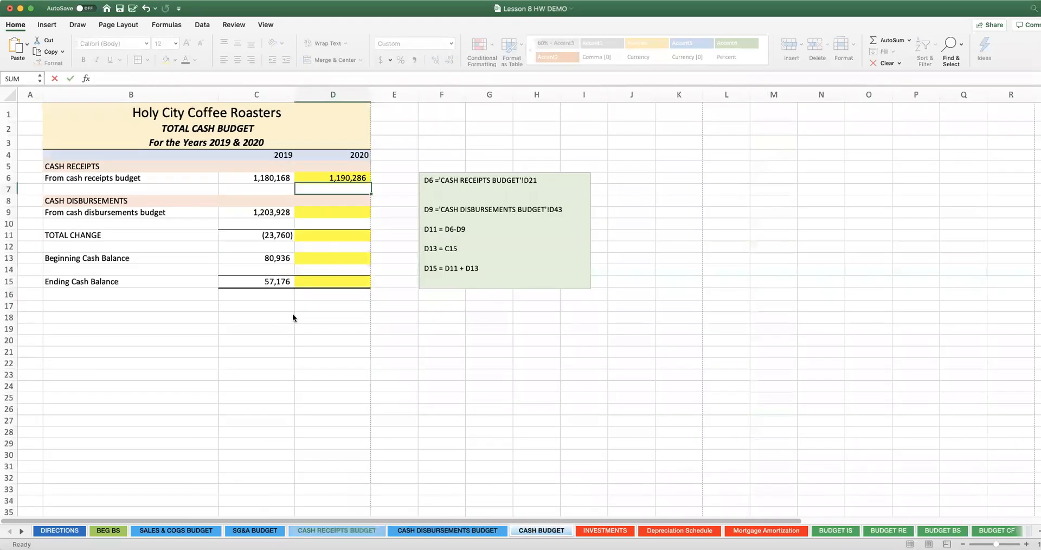
In D9 of the total cash budget, link the 2020 cash disbursements with ='CASH DISBURSEMENTS BUDGET'!D43
{"action": "left_click", "coordinate": [317, 211]}
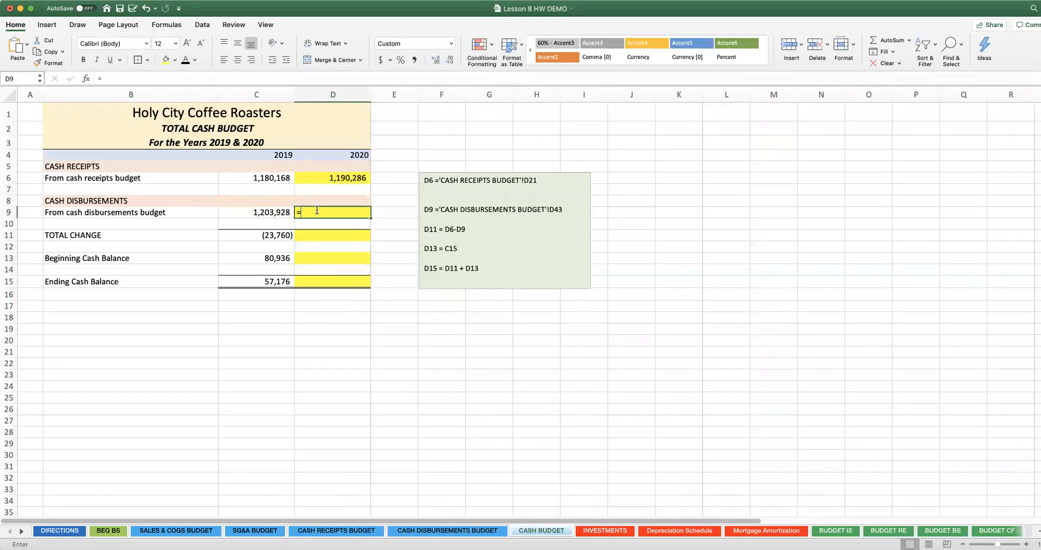
{"action": "type", "text": "="}
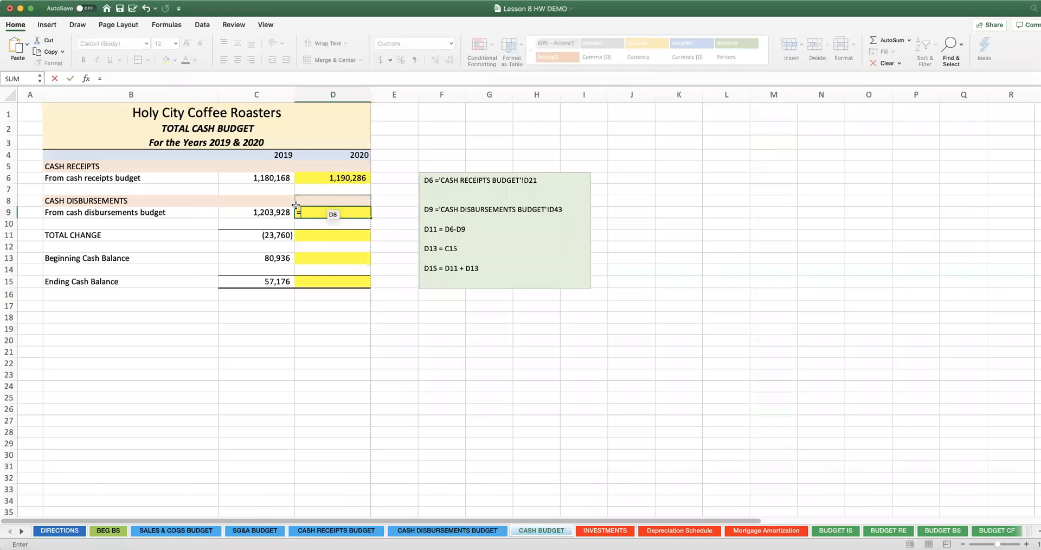
{"action": "left_click", "coordinate": [450, 531]}
{"action": "left_click", "coordinate": [314, 409]}
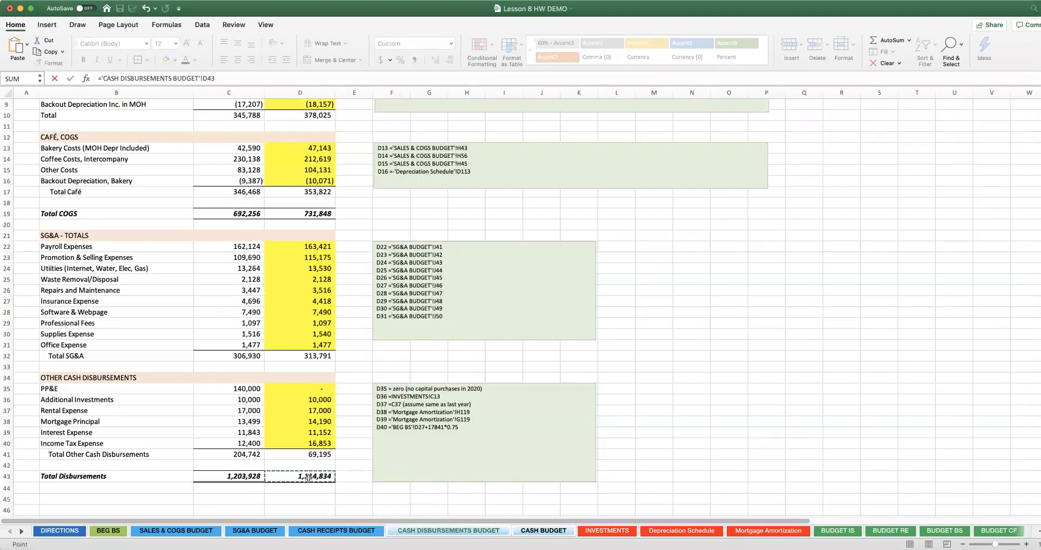
{"action": "key", "text": "Return"}
In D11, calculate the 2020 total change in cash with =D6-D9
{"action": "left_click", "coordinate": [334, 238]}
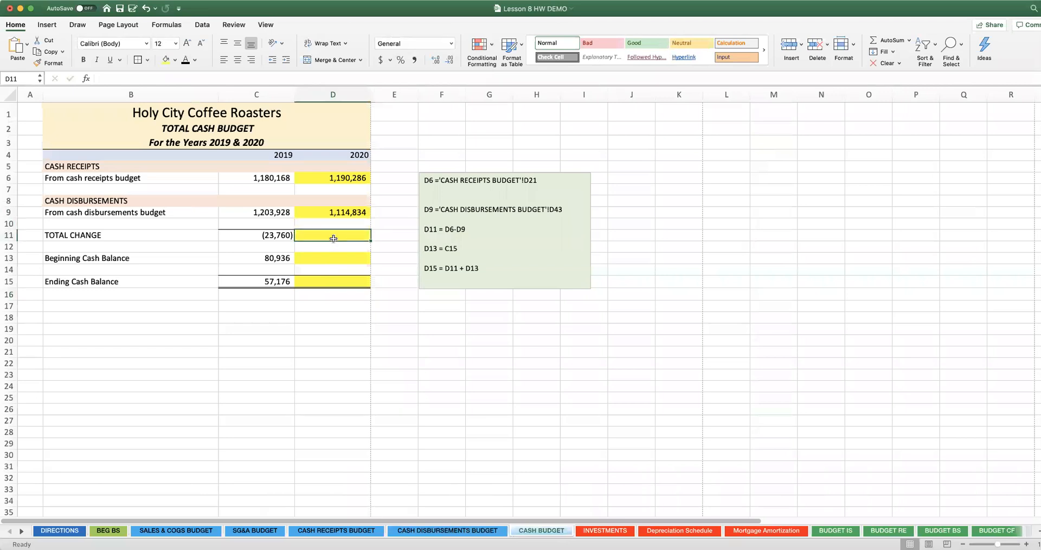
{"action": "type", "text": "="}
{"action": "key", "text": "Up"}
{"action": "key", "text": "Up"}
{"action": "key", "text": "Up"}
{"action": "key", "text": "Up"}
{"action": "key", "text": "Up"}
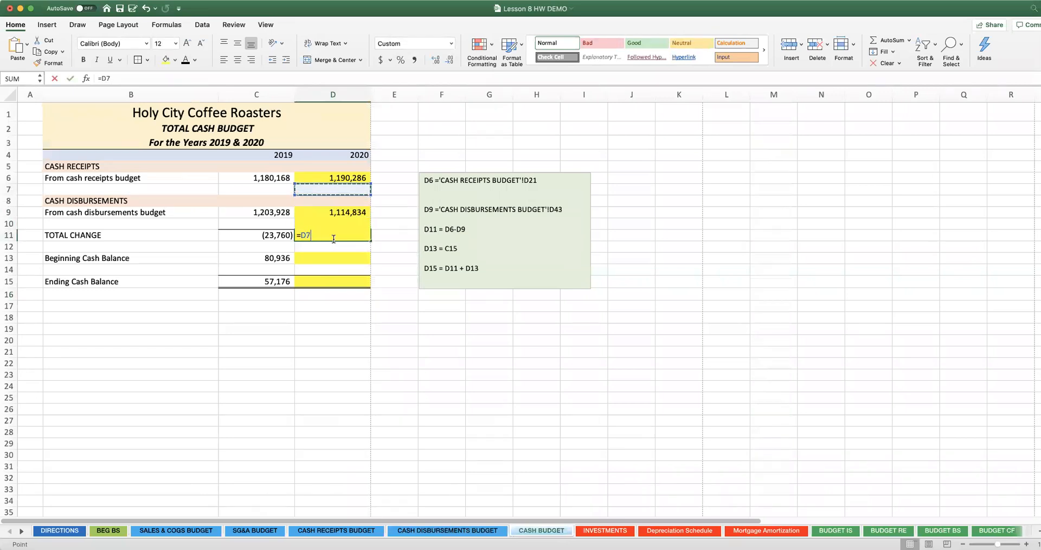
{"action": "type", "text": "-"}
{"action": "key", "text": "Up"}
{"action": "key", "text": "Up"}
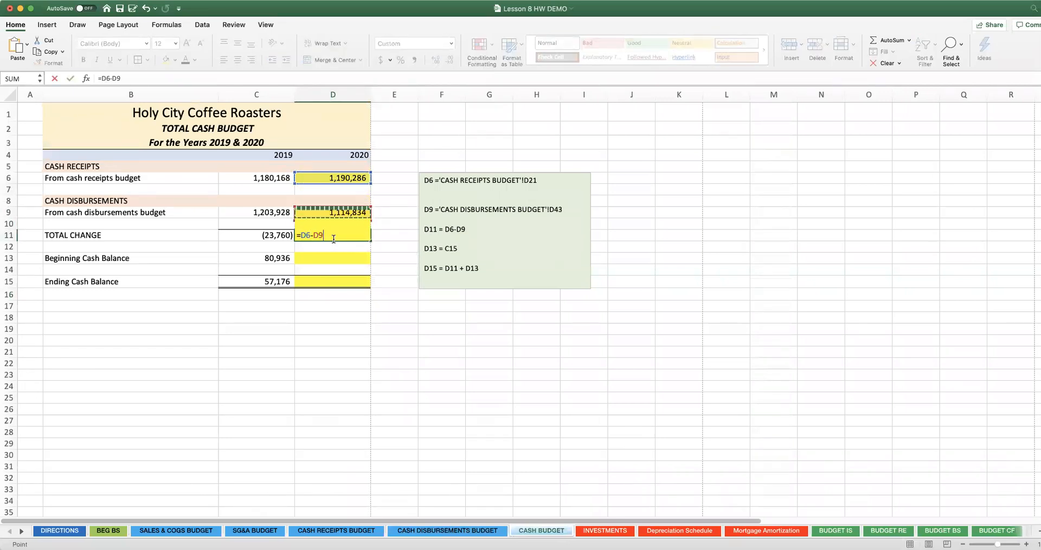
{"action": "key", "text": "ctrl+Return"}
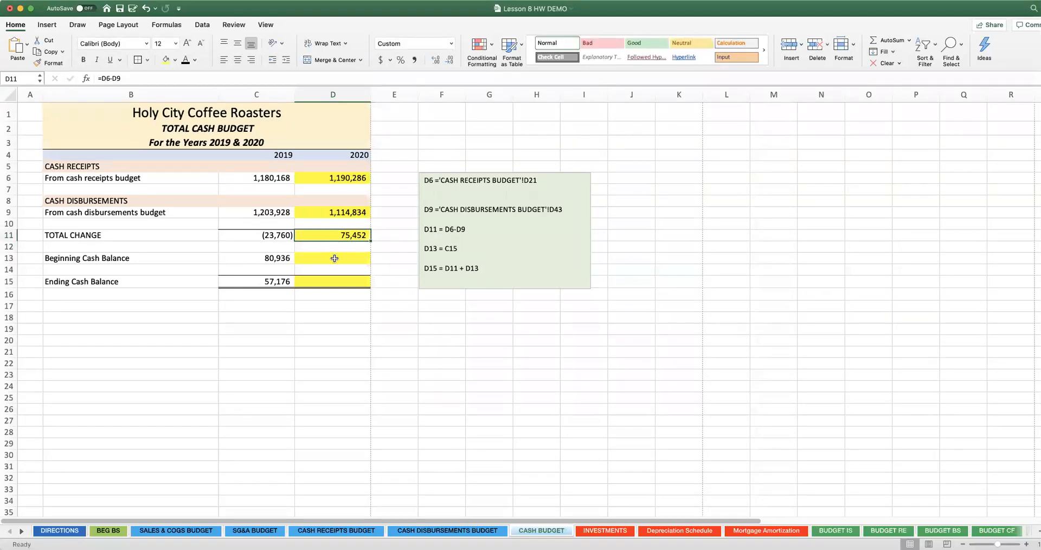
In D13, link the 2020 beginning cash balance with =C15 and check it against the cash budget assumption in the directions
{"action": "left_click", "coordinate": [334, 258]}
{"action": "type", "text": "="}
{"action": "left_click", "coordinate": [264, 282]}
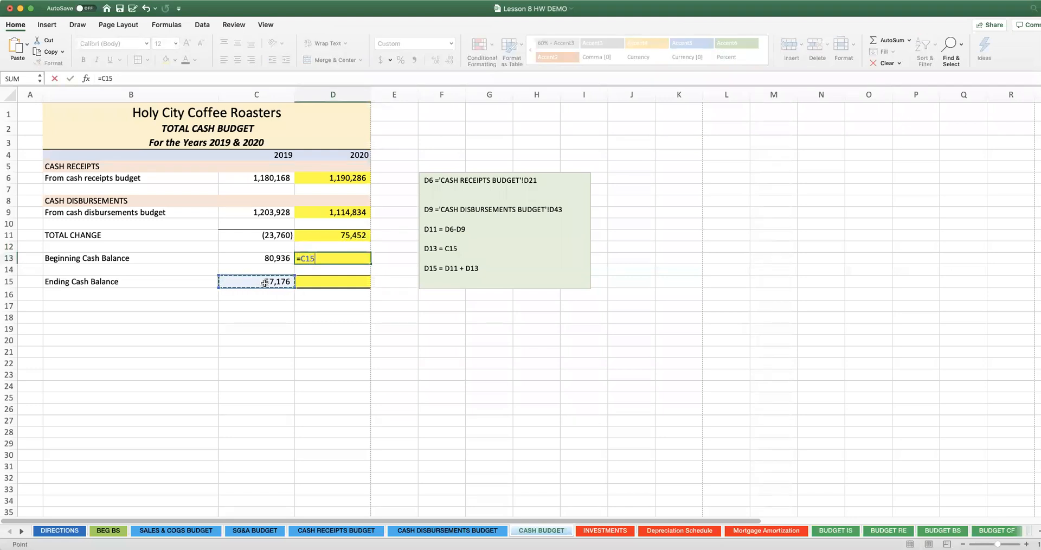
{"action": "key", "text": "Return"}
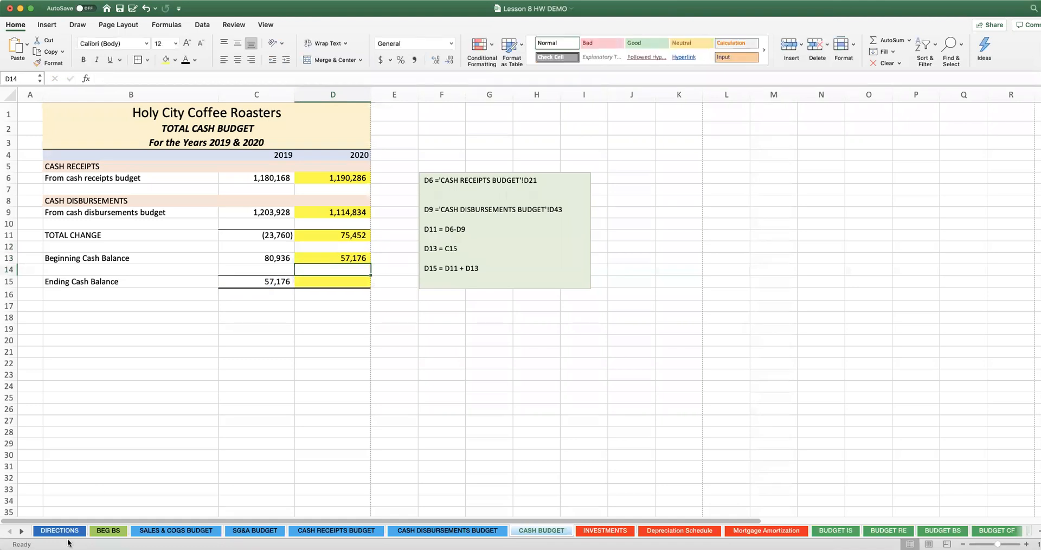
{"action": "left_click", "coordinate": [62, 532]}
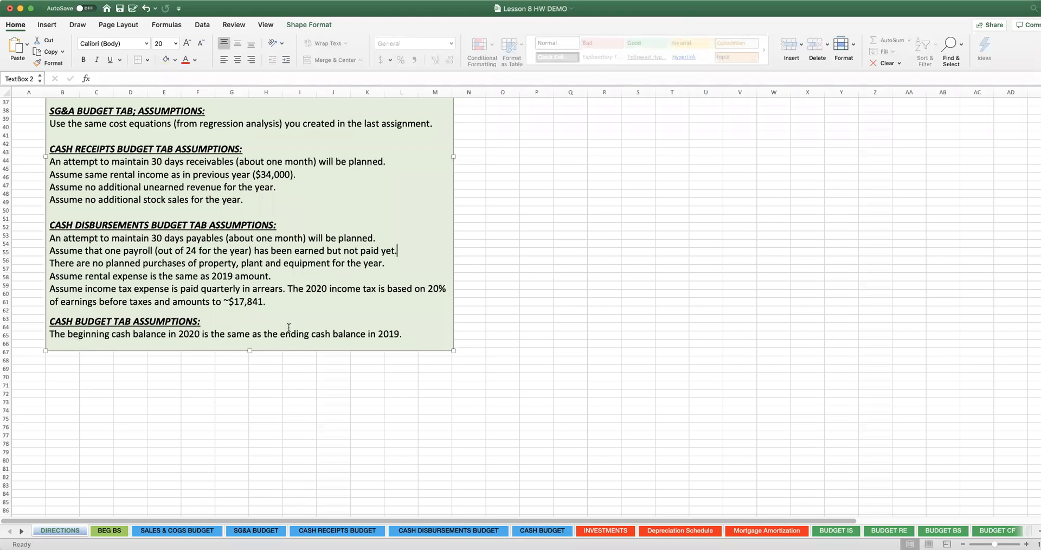
{"action": "left_click", "coordinate": [541, 531]}
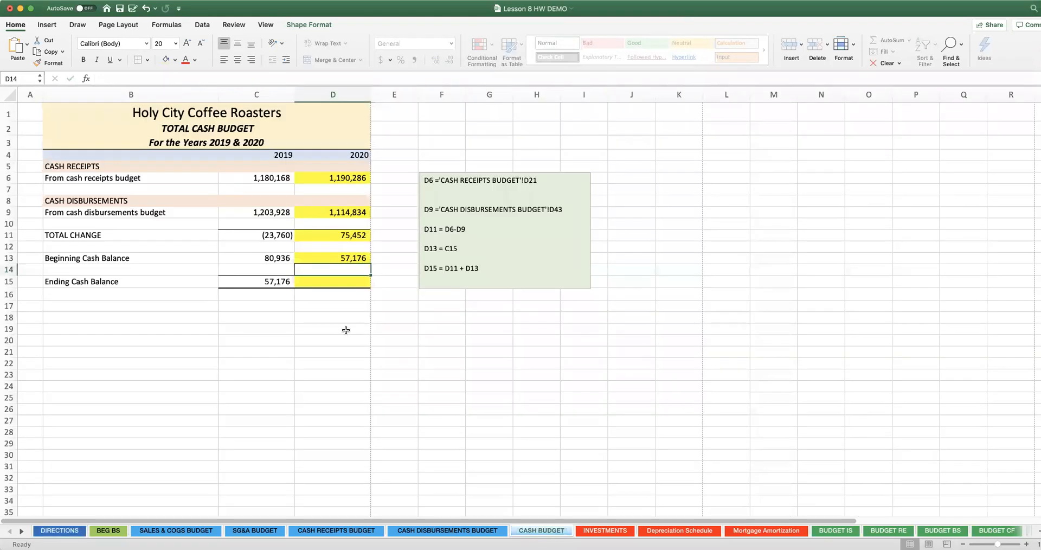
Using the 2019 ending balance formula as a reference, calculate the 2020 ending cash balance in D15 with =+D11+D13
{"action": "left_click", "coordinate": [265, 280]}
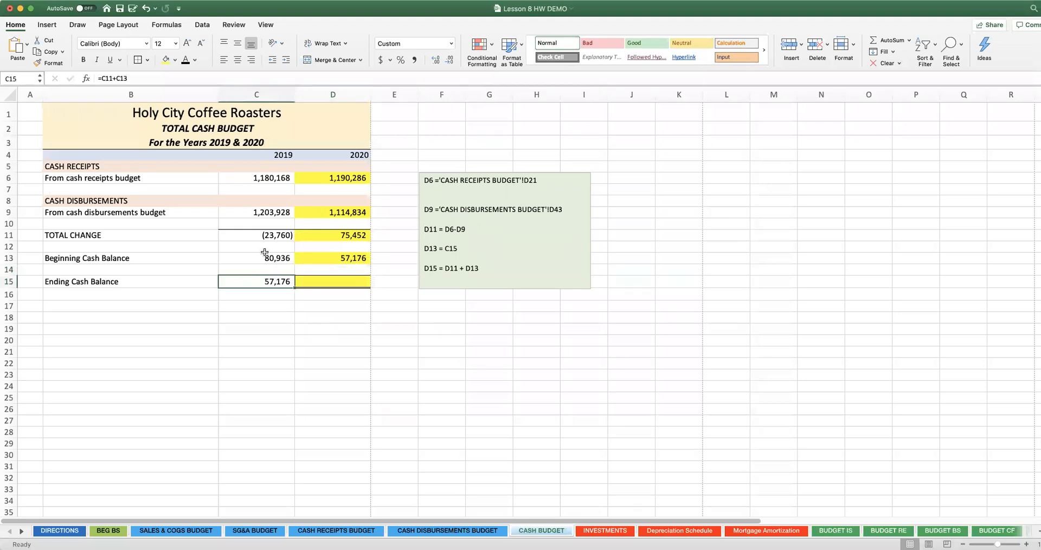
{"action": "left_click", "coordinate": [329, 256]}
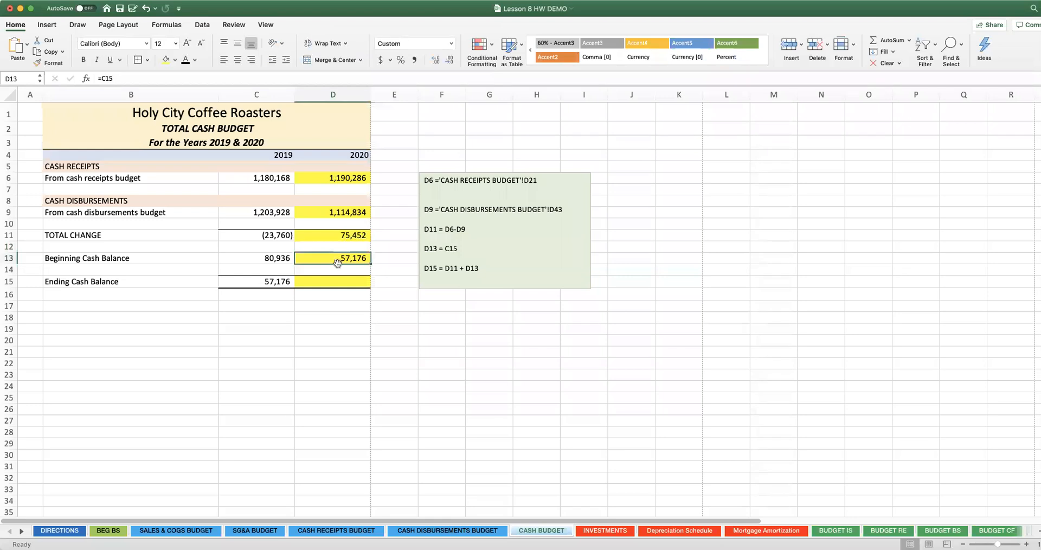
{"action": "left_click", "coordinate": [336, 278]}
{"action": "type", "text": "+"}
{"action": "left_click", "coordinate": [329, 235]}
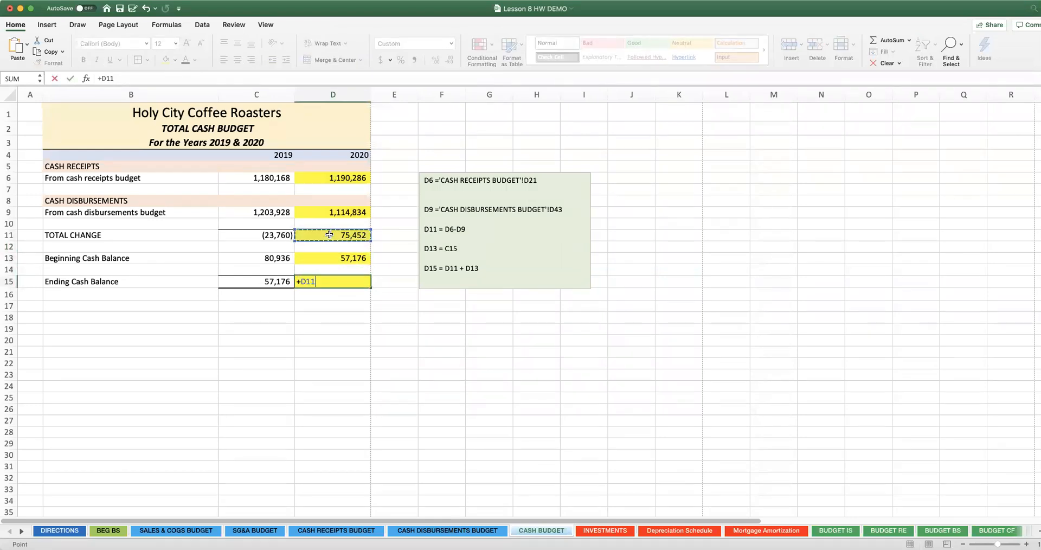
{"action": "type", "text": "+"}
{"action": "left_click", "coordinate": [328, 259]}
{"action": "key", "text": "Return"}
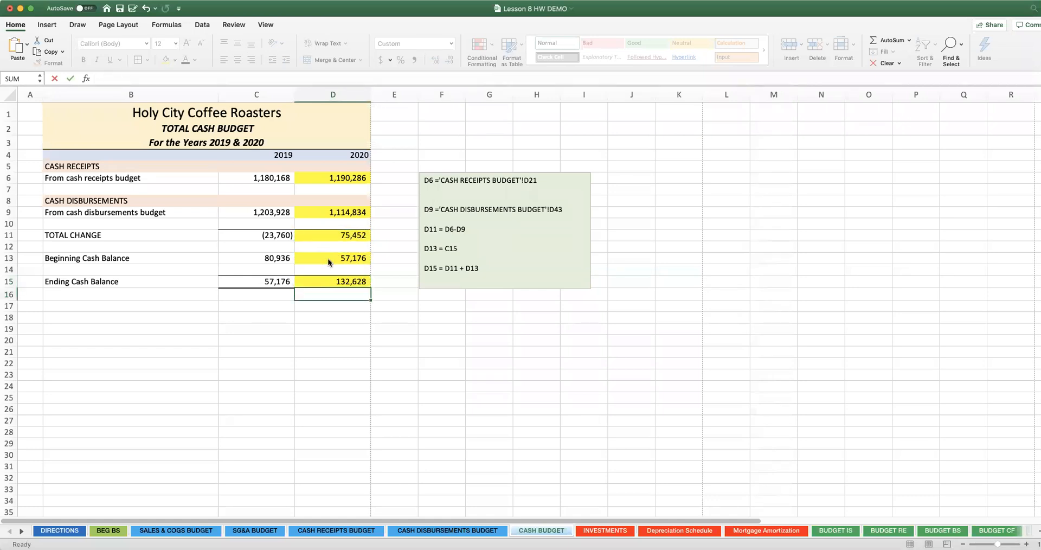
{"action": "key", "text": "Up"}
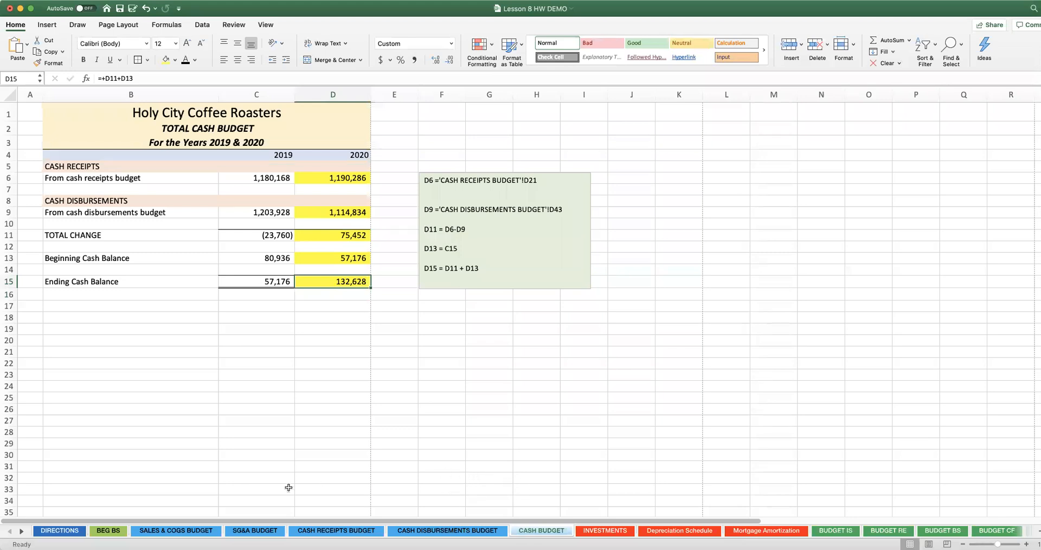
Review the completed Sales & COGS, SG&A, Cash Receipts, Cash Disbursements and Cash Budget sheets from their headings
{"action": "left_click", "coordinate": [344, 531]}
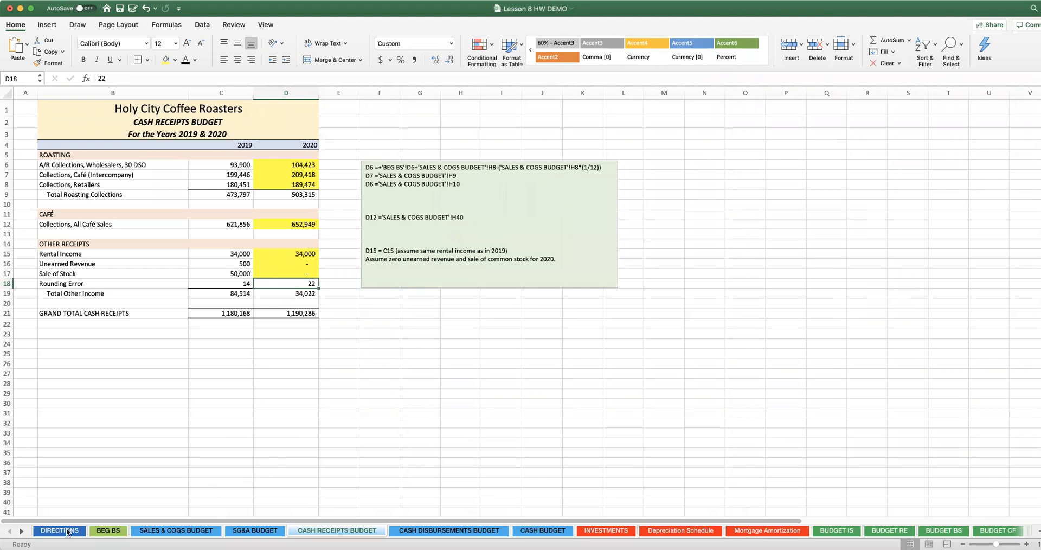
{"action": "left_click", "coordinate": [152, 532]}
{"action": "scroll", "coordinate": [100, 181], "scroll_direction": "up", "scroll_amount": 7}
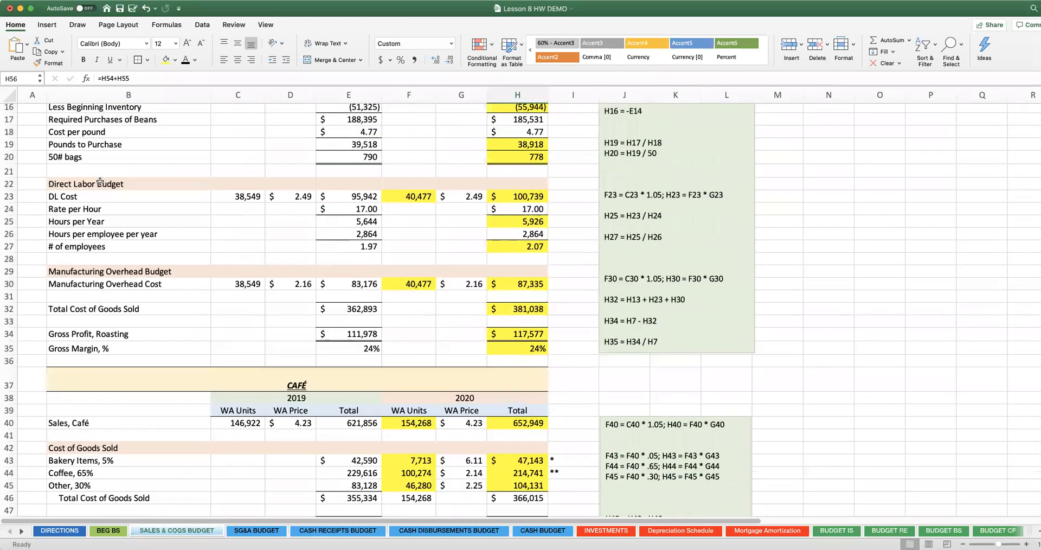
{"action": "scroll", "coordinate": [100, 182], "scroll_direction": "up", "scroll_amount": 5}
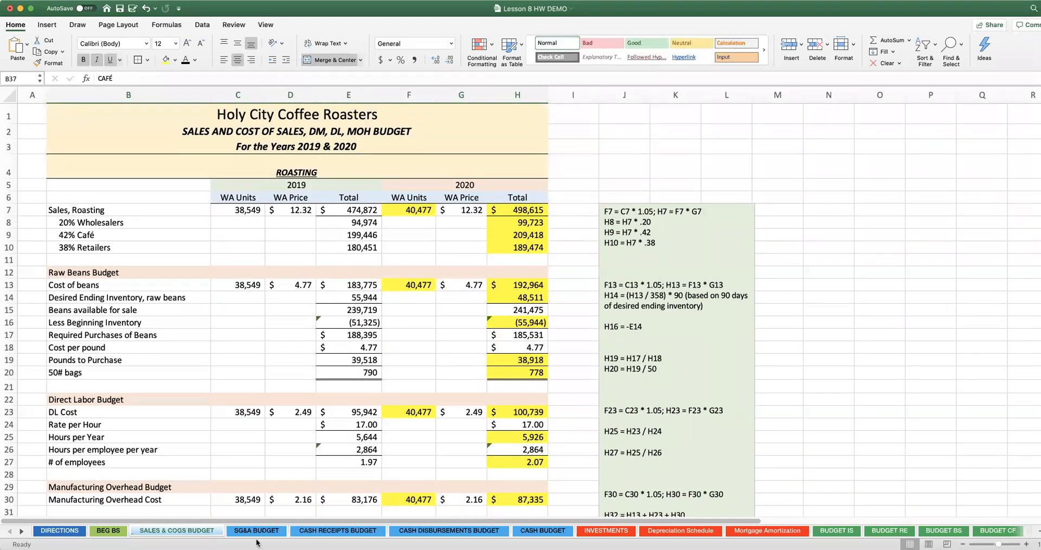
{"action": "left_click", "coordinate": [258, 534]}
{"action": "scroll", "coordinate": [221, 444], "scroll_direction": "up", "scroll_amount": 15}
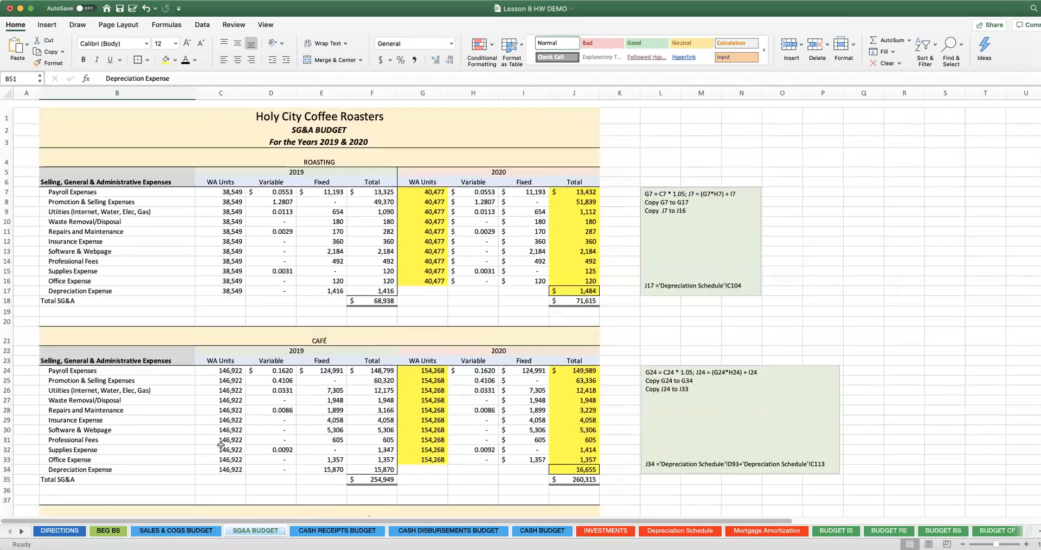
{"action": "left_click", "coordinate": [310, 532]}
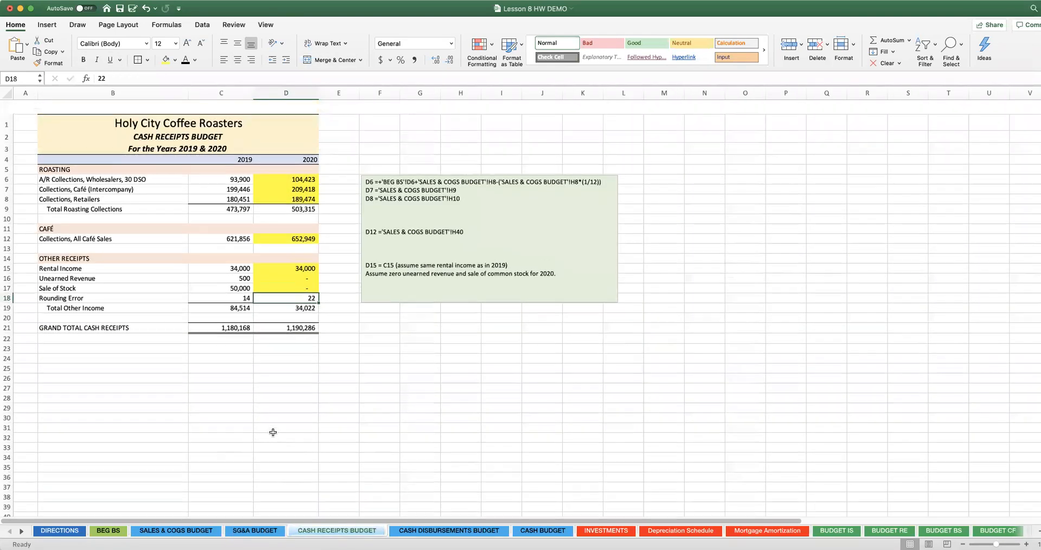
{"action": "left_click", "coordinate": [426, 531]}
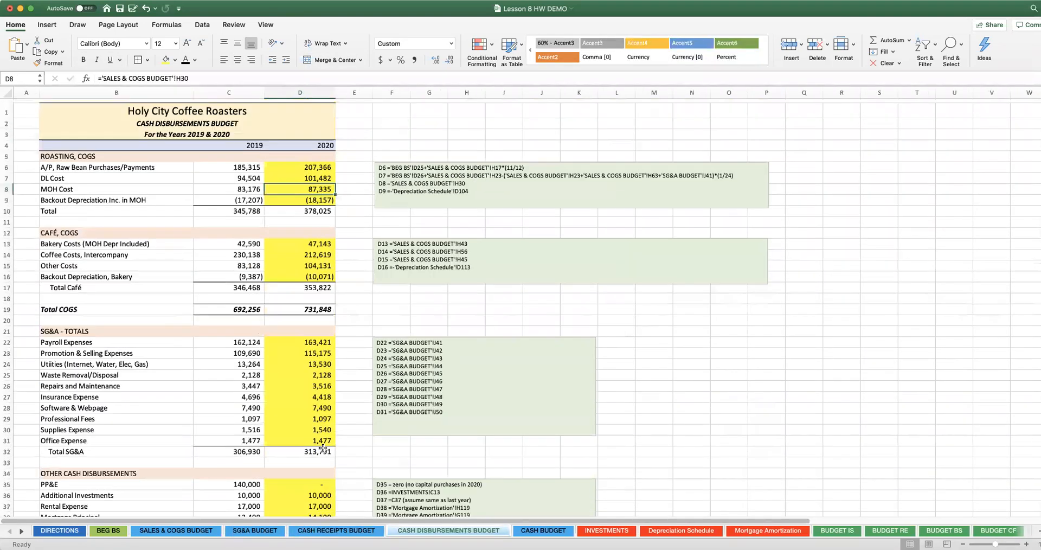
{"action": "left_click", "coordinate": [539, 534]}
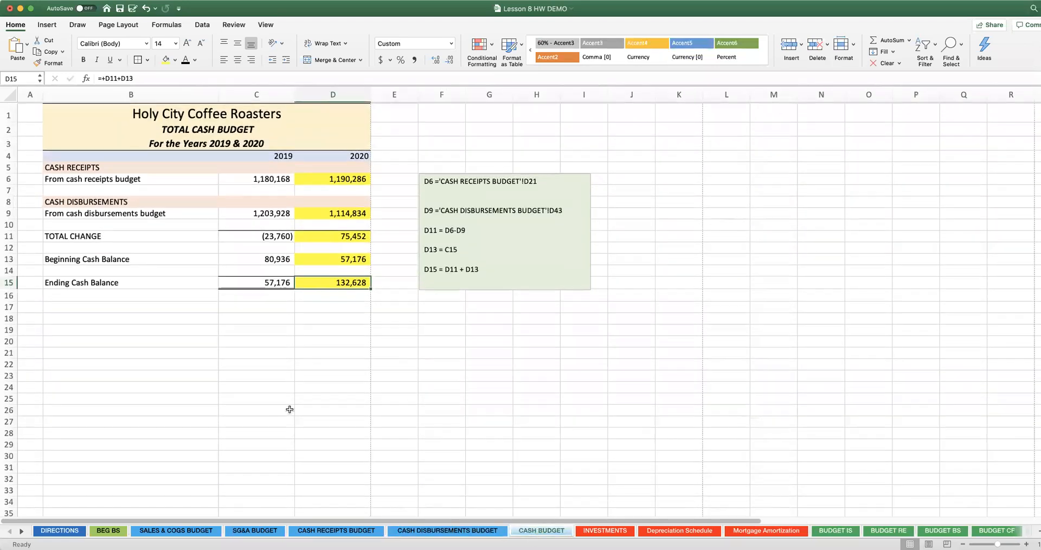
Save the workbook with the Sales & COGS Budget sheet active, and check the file management directions for the file name structure
{"action": "left_click", "coordinate": [192, 531]}
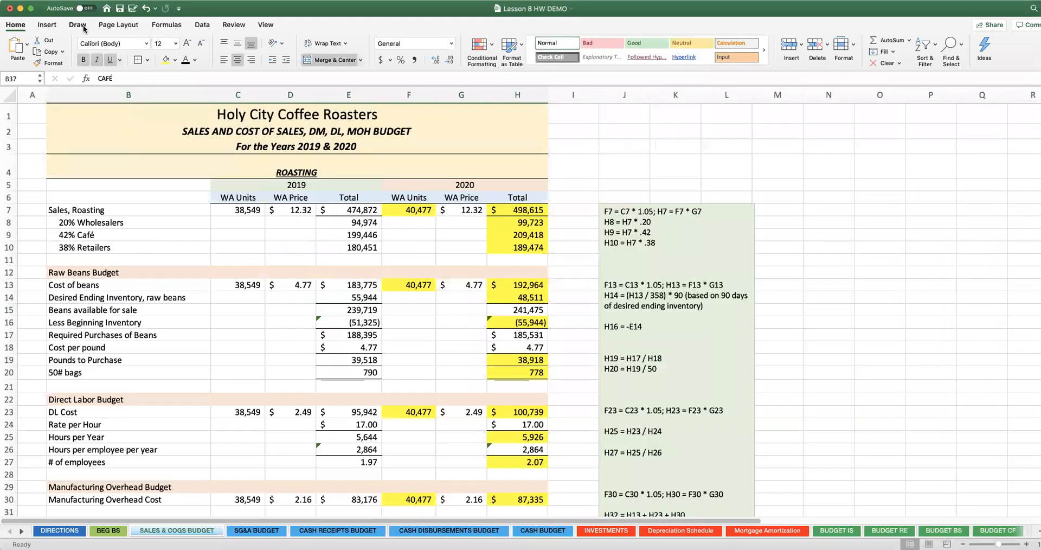
{"action": "left_click", "coordinate": [120, 9]}
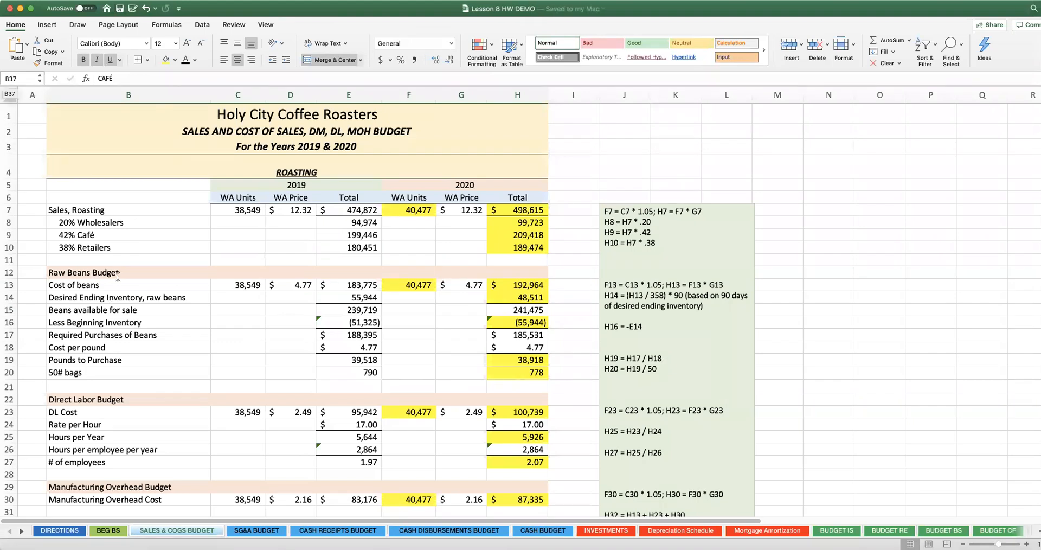
{"action": "left_click", "coordinate": [60, 530]}
{"action": "scroll", "coordinate": [214, 189], "scroll_direction": "up", "scroll_amount": 10}
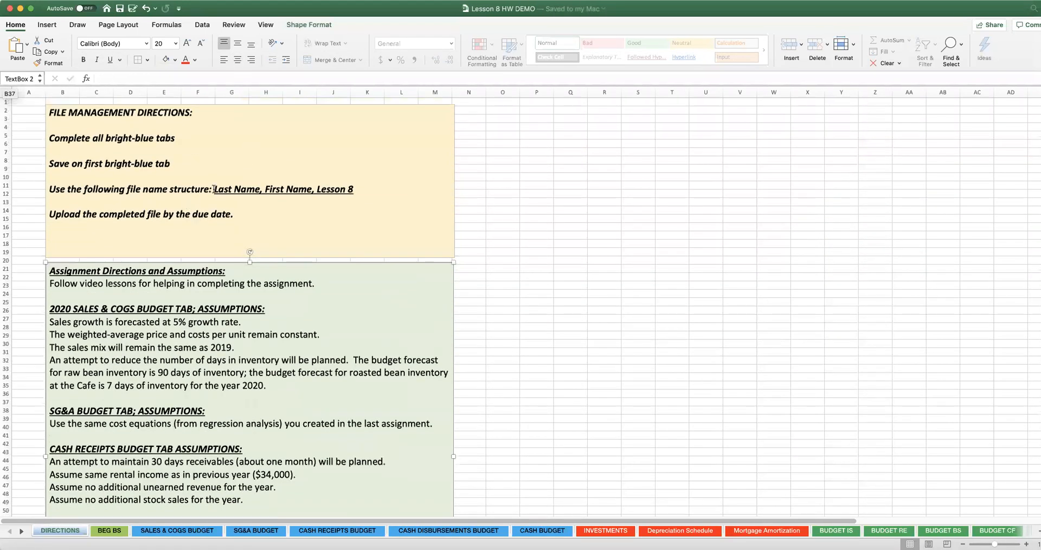